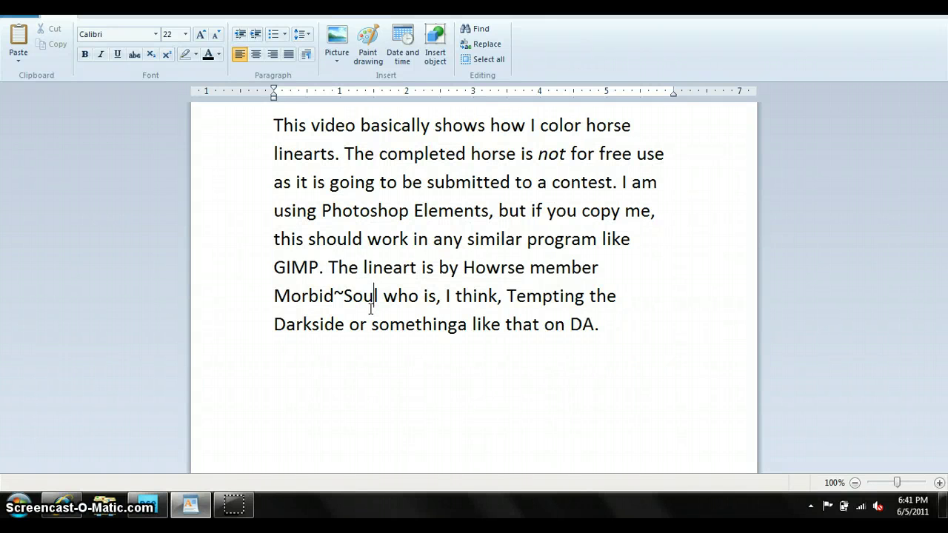
# - Delete the stray 'a' after 'something' so the line ends 'Darkside or something like that on DA.'
pyautogui.click(465, 325)
pyautogui.press('BackSpace')
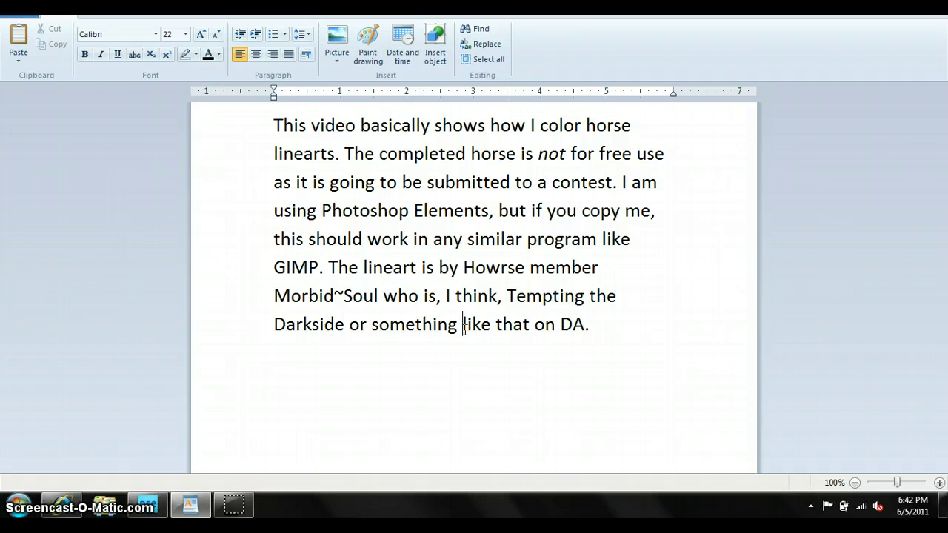
# - Clear the old intro text from the WordPad page
pyautogui.write('a')
pyautogui.hotkey('ctrl', 'z')
pyautogui.hotkey('ctrl', 'z')
pyautogui.hotkey('ctrl', 'z')
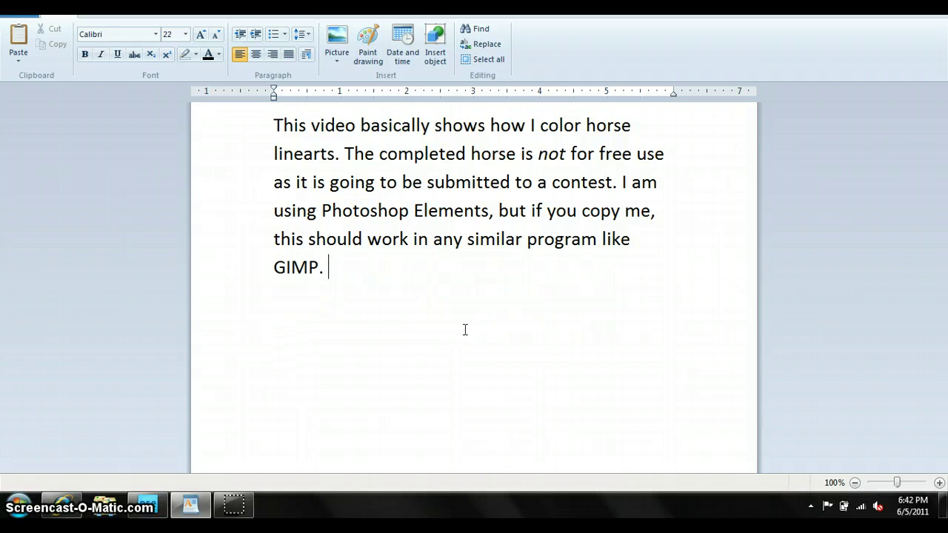
pyautogui.hotkey('ctrl', 'y')
pyautogui.hotkey('ctrl', 'a')
pyautogui.press('Delete')
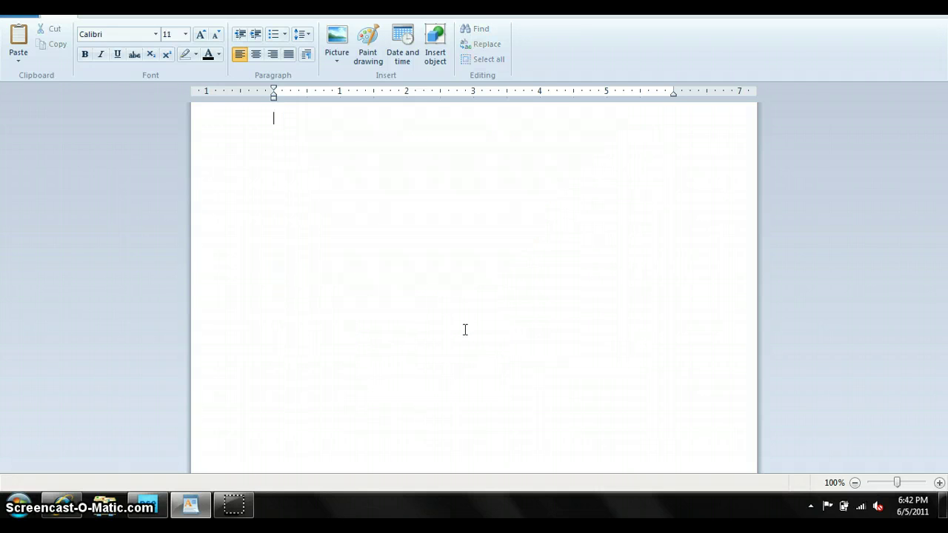
# - Type the 22 pt paragraph about creating layers below and above the lineart
pyautogui.write('To starta')
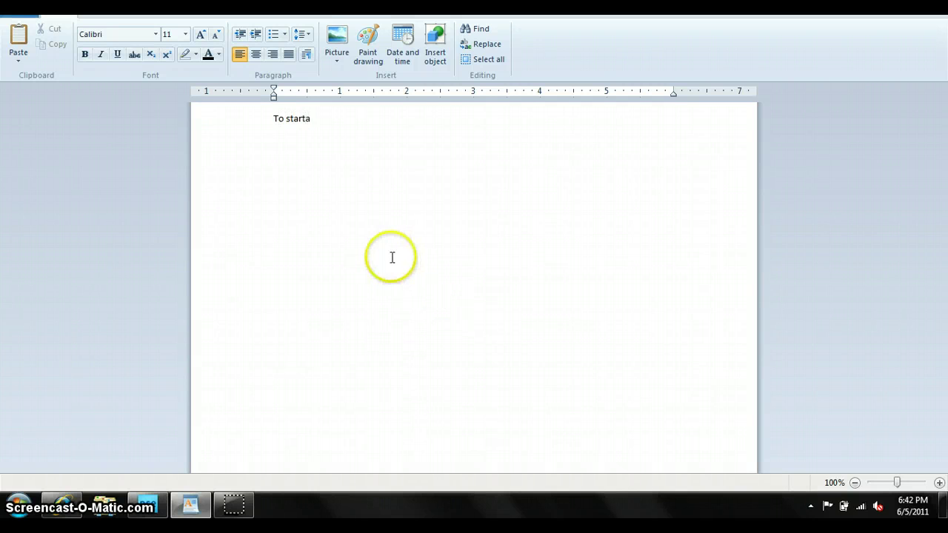
pyautogui.click(245, 149)
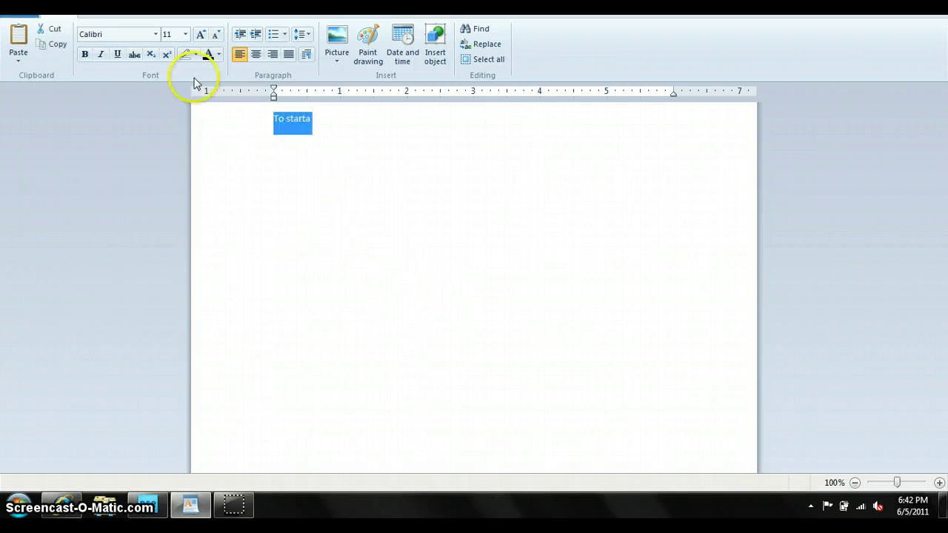
pyautogui.click(198, 36)
pyautogui.click(198, 36)
pyautogui.click(198, 36)
pyautogui.click(198, 36)
pyautogui.press('Right')
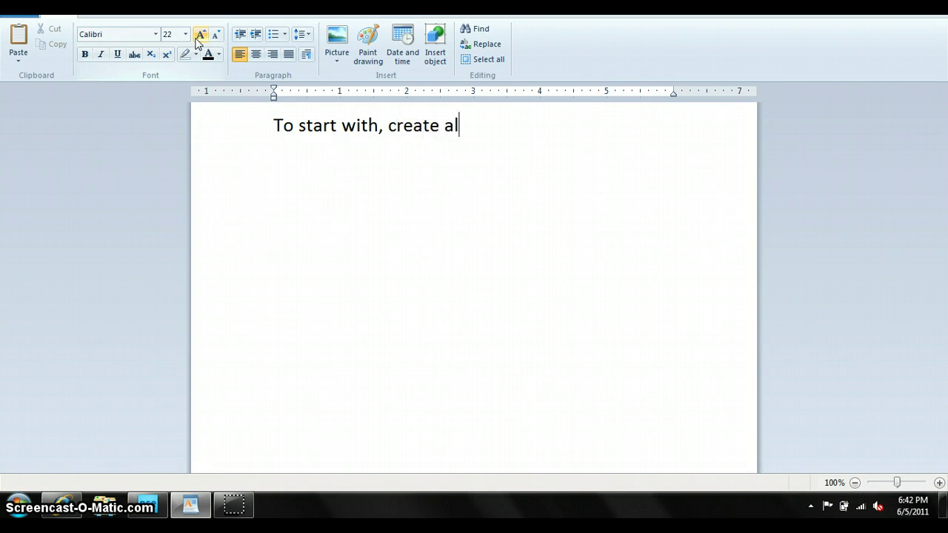
pyautogui.write('layer below and u')
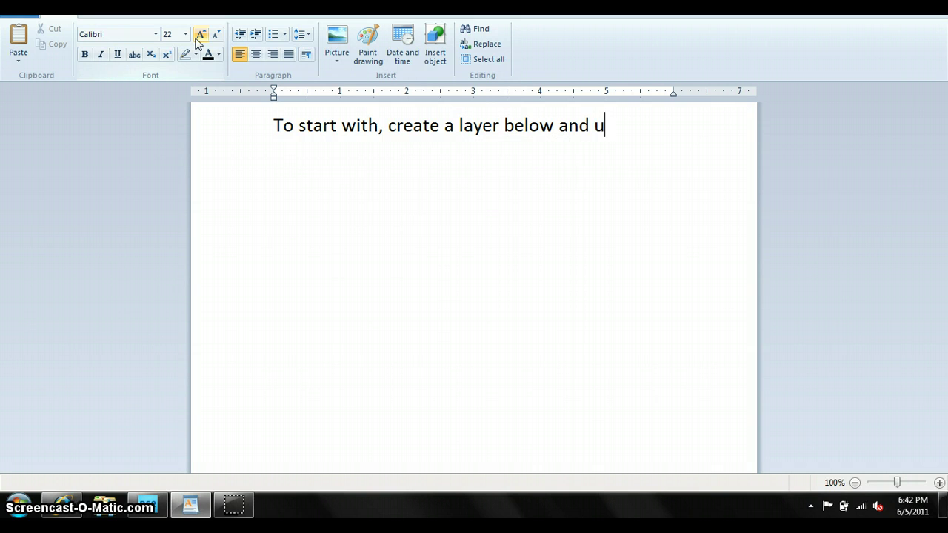
pyautogui.write("our lineart. I'm not going to explain what I do")
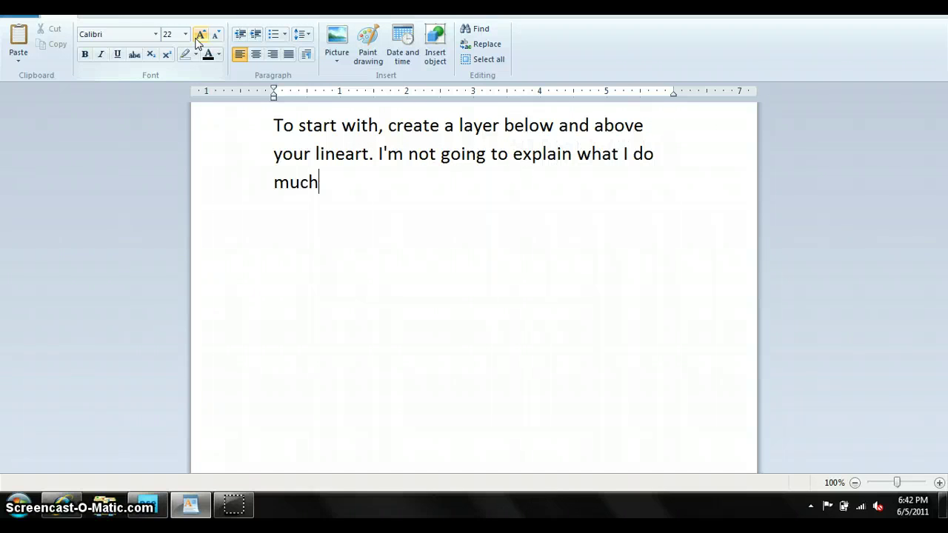
pyautogui.write('I find it monotonous, so j')
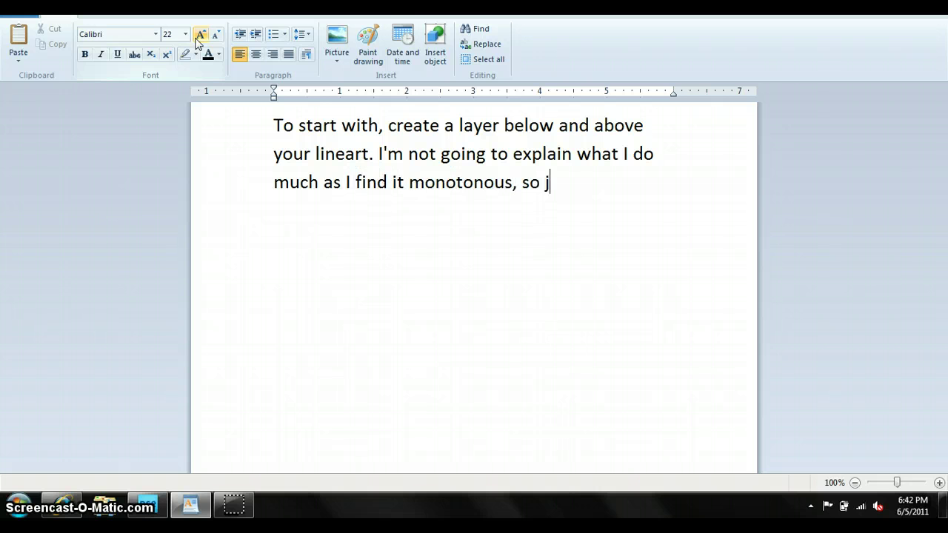
pyautogui.write('ust try t')
pyautogui.write('llow along.')
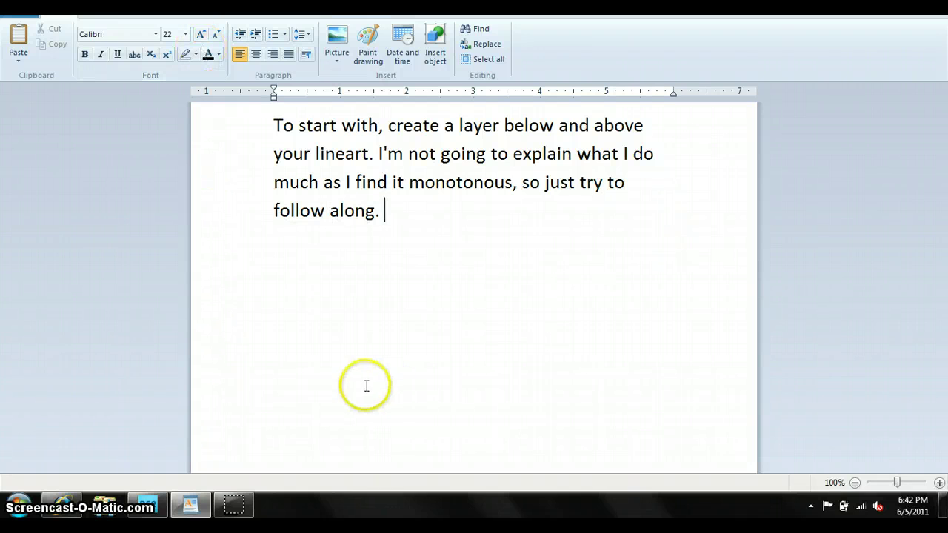
# - At 100% view, delete the old color and eye layers
pyautogui.click(150, 504)
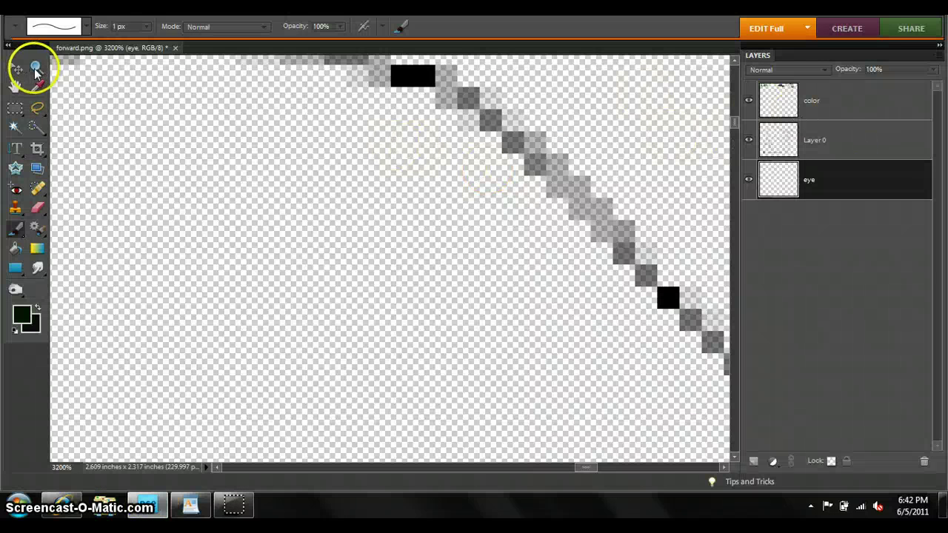
pyautogui.click(36, 66)
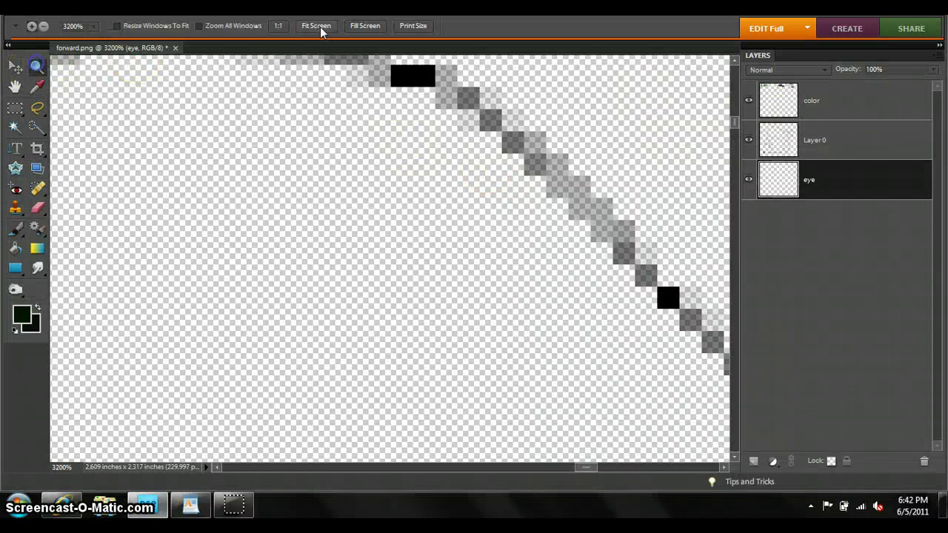
pyautogui.click(278, 26)
pyautogui.click(777, 111)
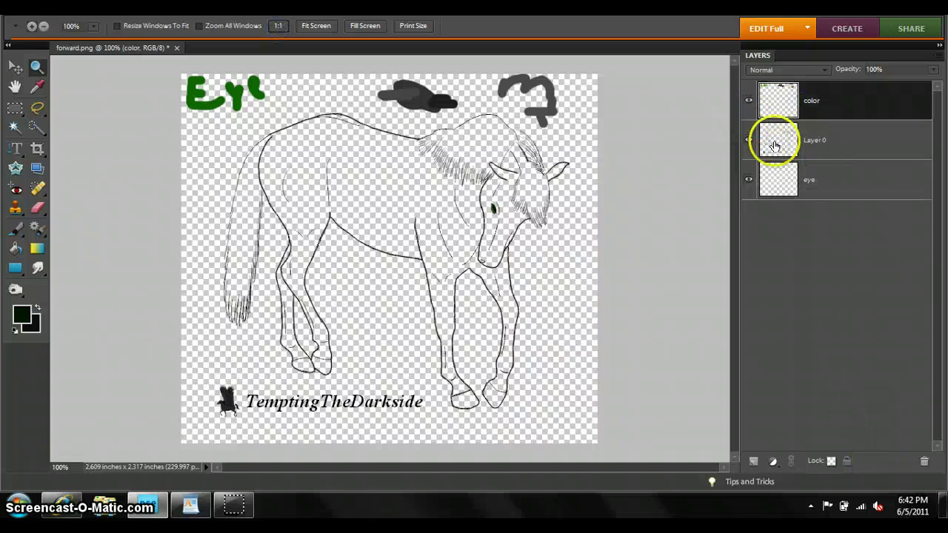
pyautogui.keyDown('ctrl'); pyautogui.click(772, 144); pyautogui.keyUp('ctrl')
pyautogui.click(923, 460)
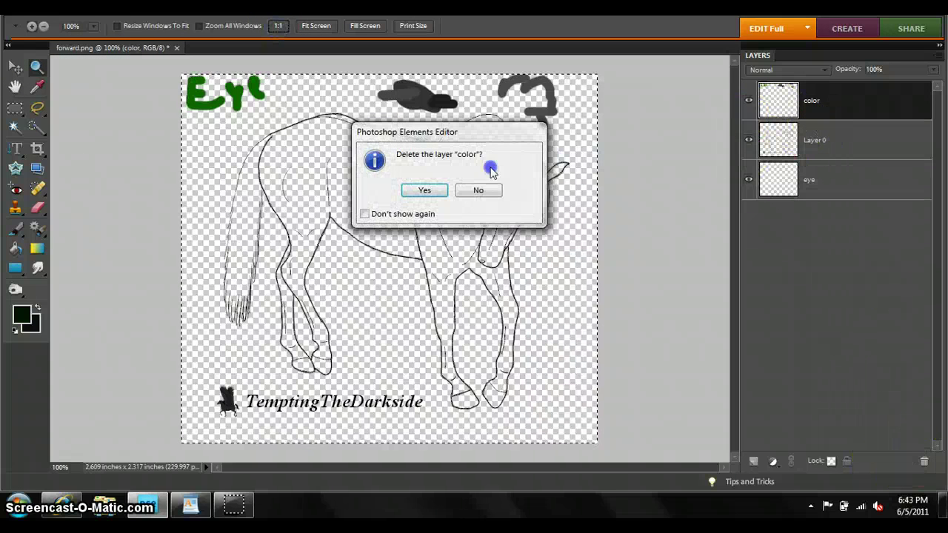
pyautogui.click(424, 193)
pyautogui.click(852, 141)
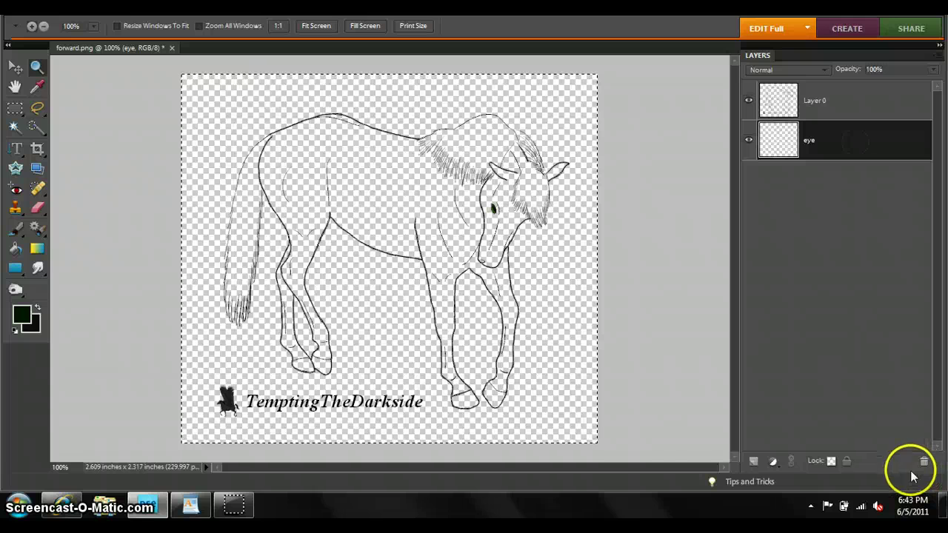
pyautogui.click(923, 461)
pyautogui.click(429, 189)
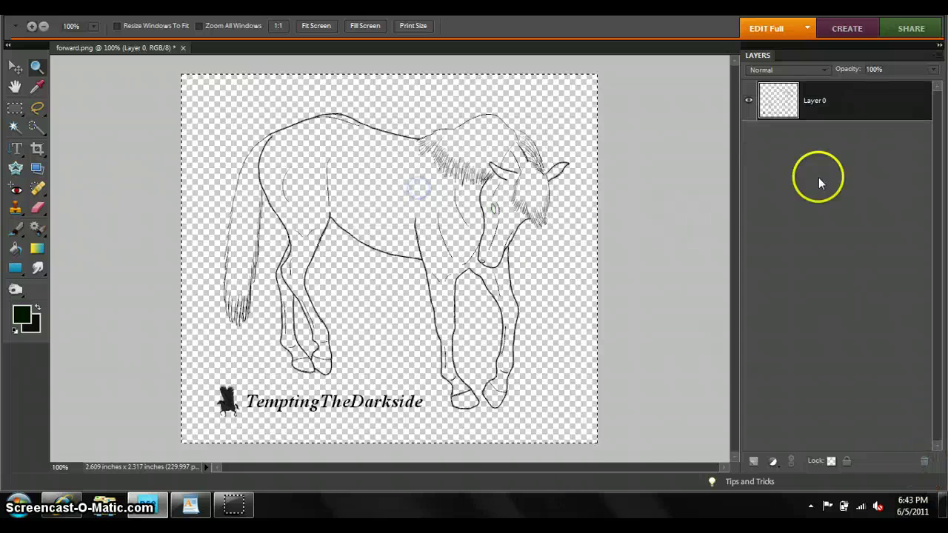
# - Rename Layer 0 to LINEART and add a 'Color scheme' layer above it
pyautogui.doubleClick(814, 100)
pyautogui.write('LINEART')
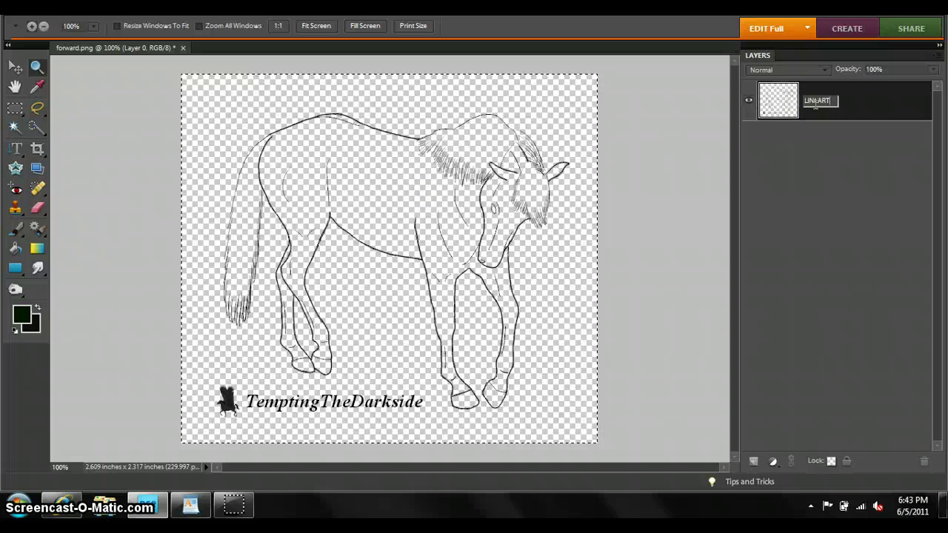
pyautogui.press('Return')
pyautogui.click(753, 461)
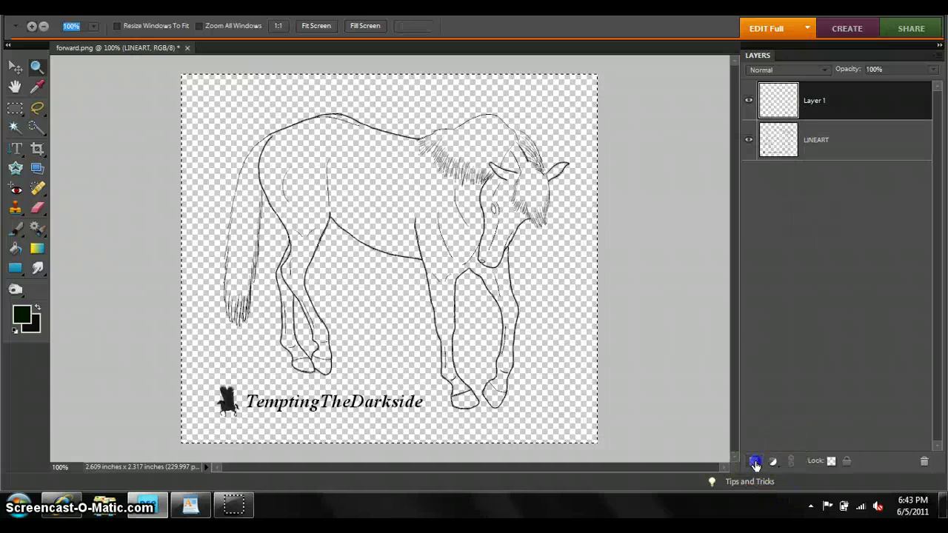
pyautogui.click(831, 108)
pyautogui.doubleClick(831, 108)
pyautogui.write('Col')
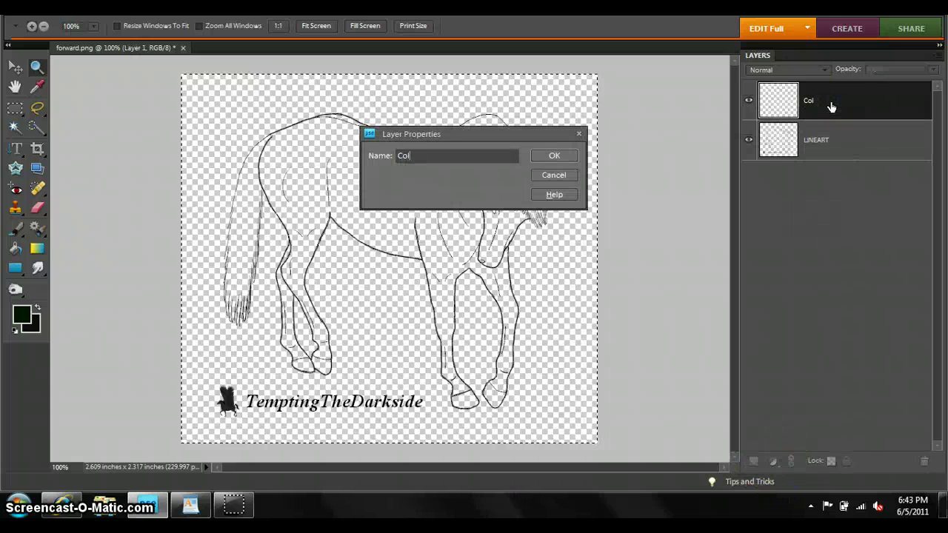
pyautogui.write('em')
pyautogui.press('Return')
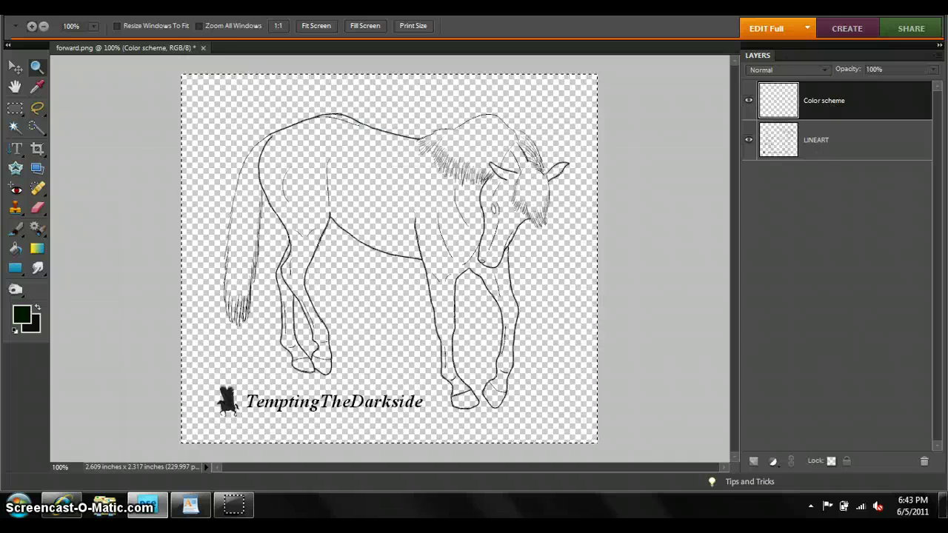
# - Add an 'Eye' layer, move it below LINEART, and reselect Color scheme
pyautogui.click(819, 133)
pyautogui.click(751, 467)
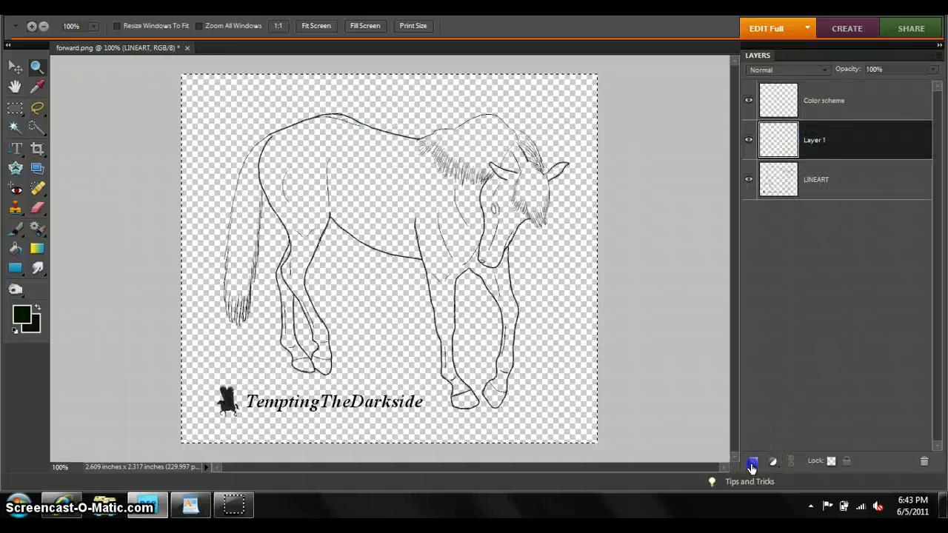
pyautogui.doubleClick(821, 145)
pyautogui.write('Eye')
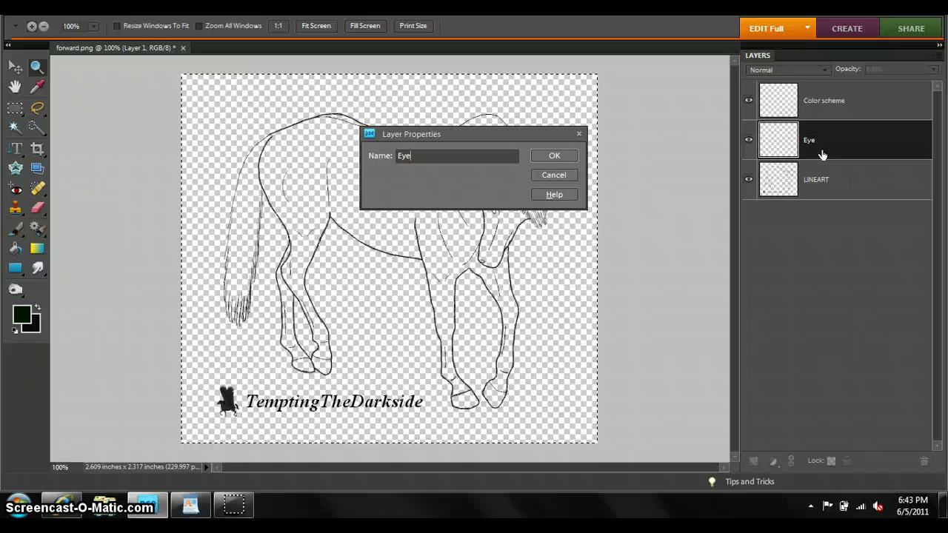
pyautogui.press('Return')
pyautogui.moveTo(821, 152); pyautogui.dragTo(815, 215)
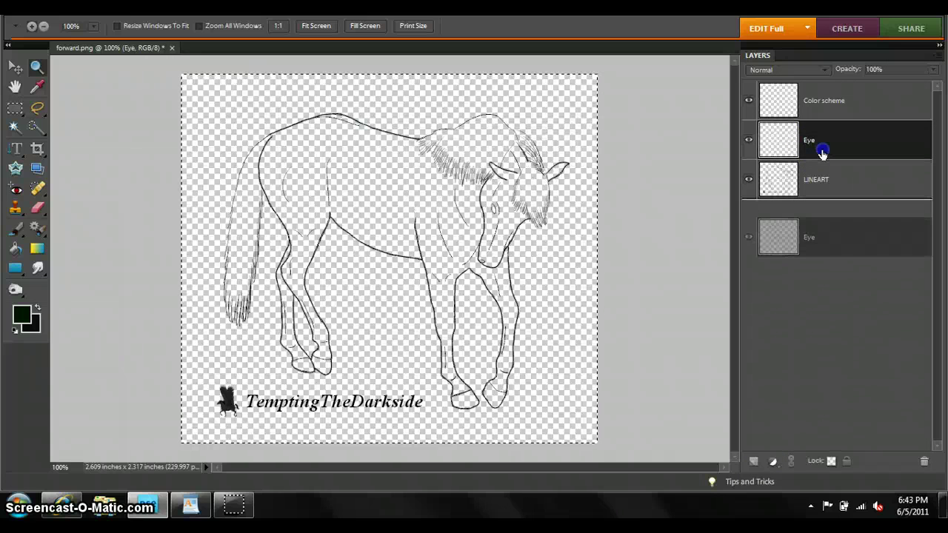
pyautogui.click(814, 101)
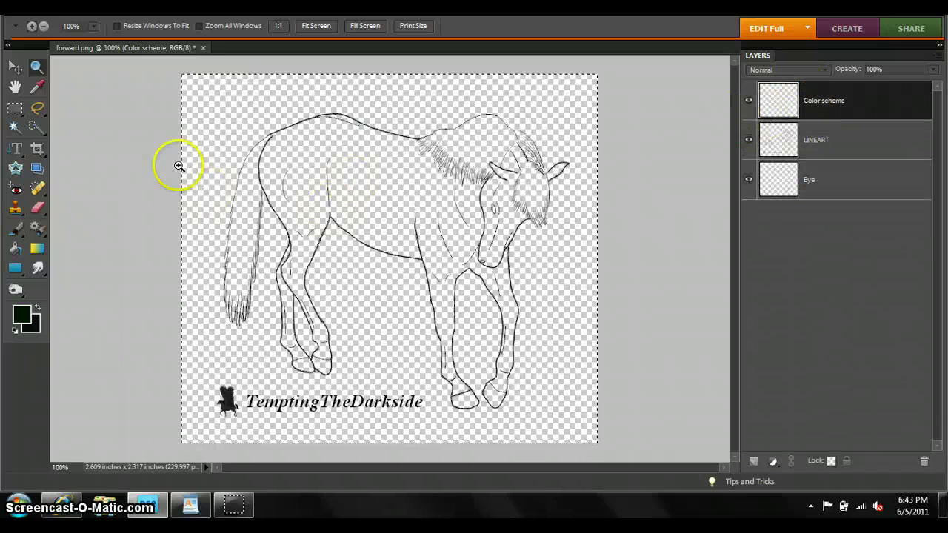
pyautogui.moveTo(328, 274); pyautogui.dragTo(151, 111)
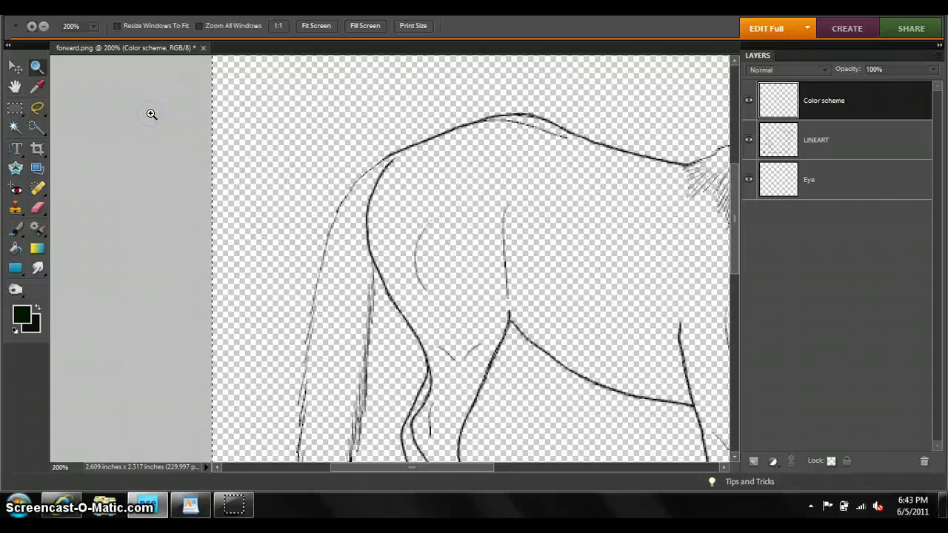
pyautogui.click(277, 25)
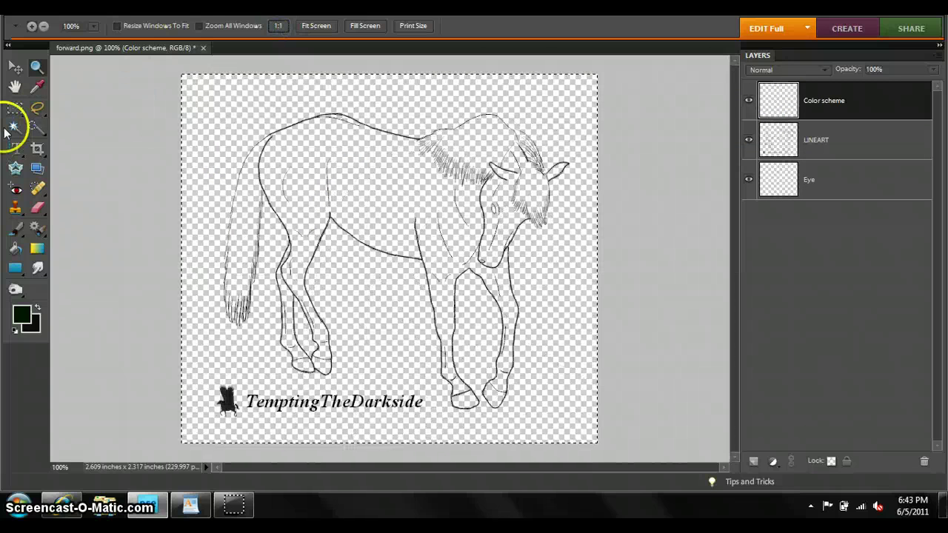
pyautogui.click(14, 108)
# - Replace the old paragraph with instructions for main, lighter, darker, mane, tail and eye colour blobs
pyautogui.click(190, 504)
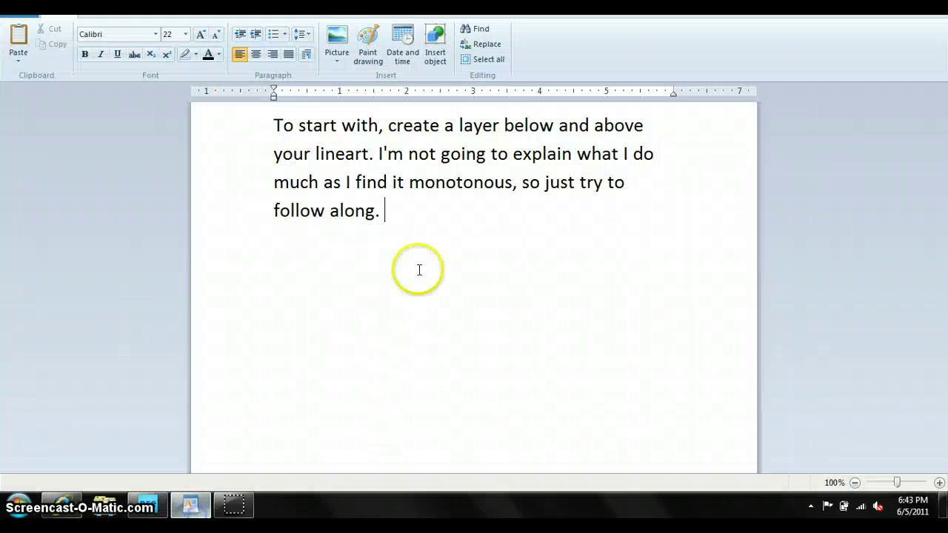
pyautogui.hotkey('ctrl', 'a')
pyautogui.press('Delete')
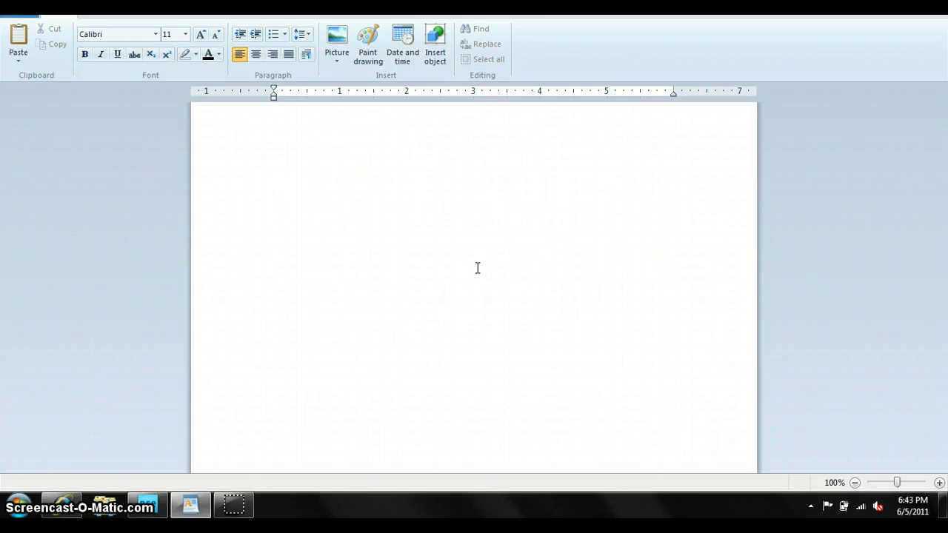
pyautogui.hotkey('ctrl', 'z')
pyautogui.click(478, 268)
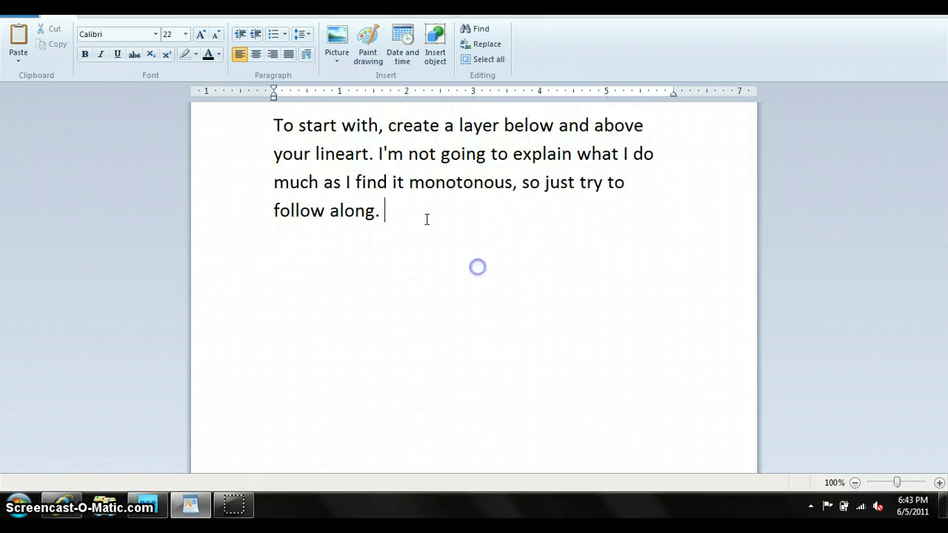
pyautogui.moveTo(385, 185); pyautogui.dragTo(318, 151)
pyautogui.moveTo(290, 123); pyautogui.dragTo(396, 215)
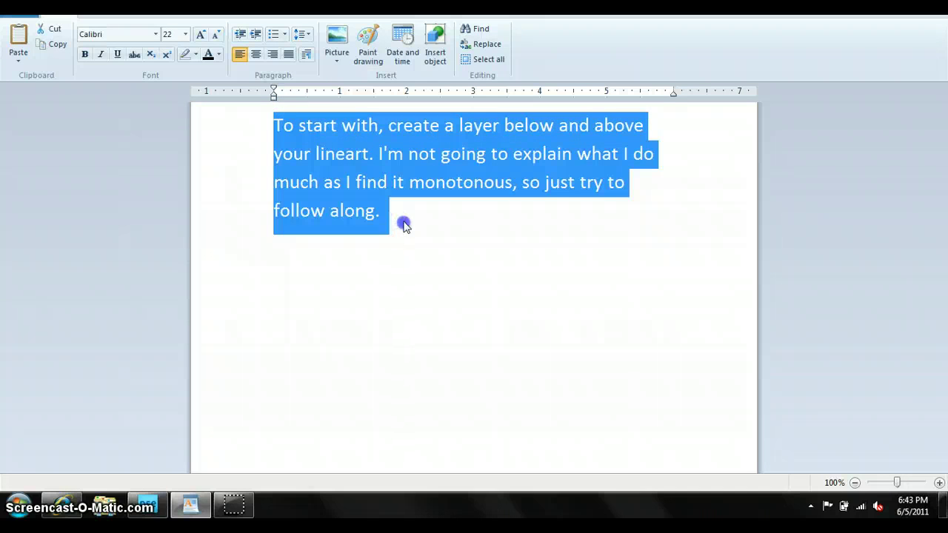
pyautogui.write('Now add a blob of')
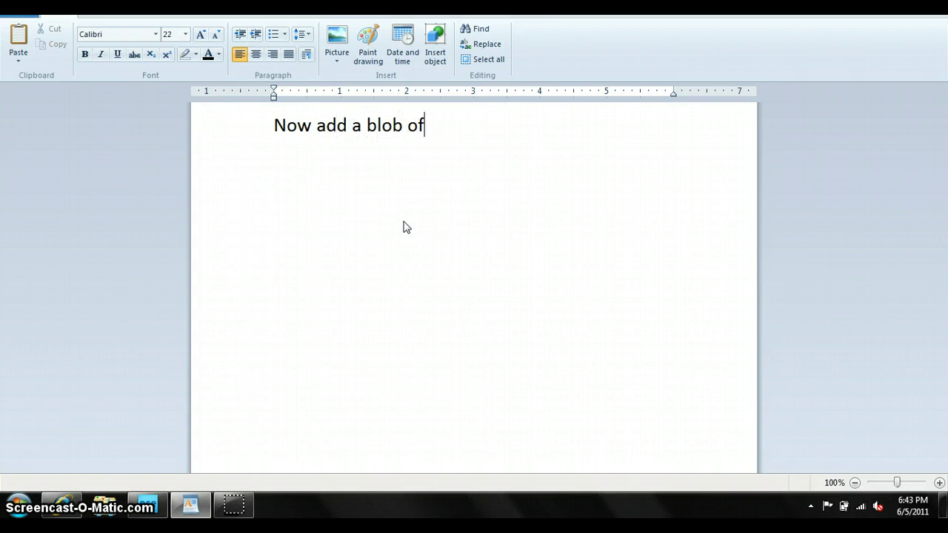
pyautogui.write(" the main color you're using,")
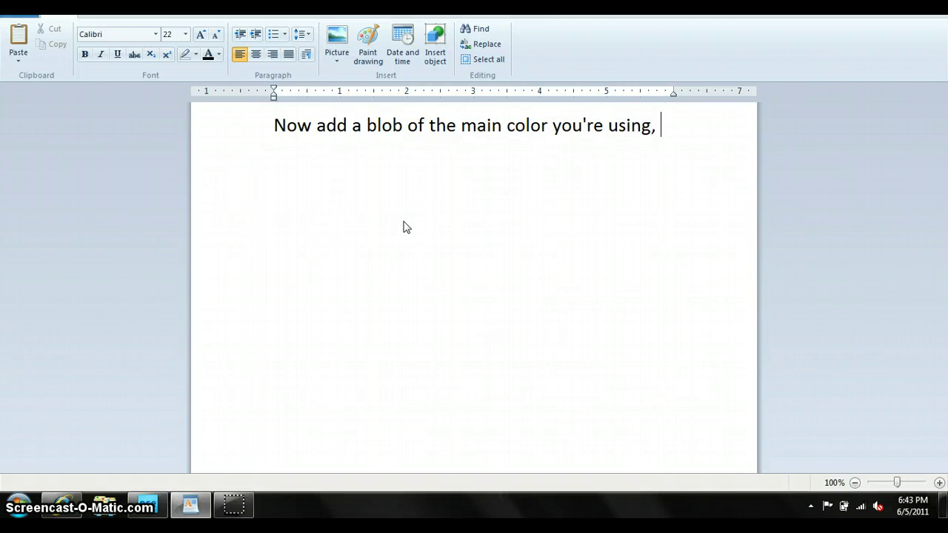
pyautogui.write('s')
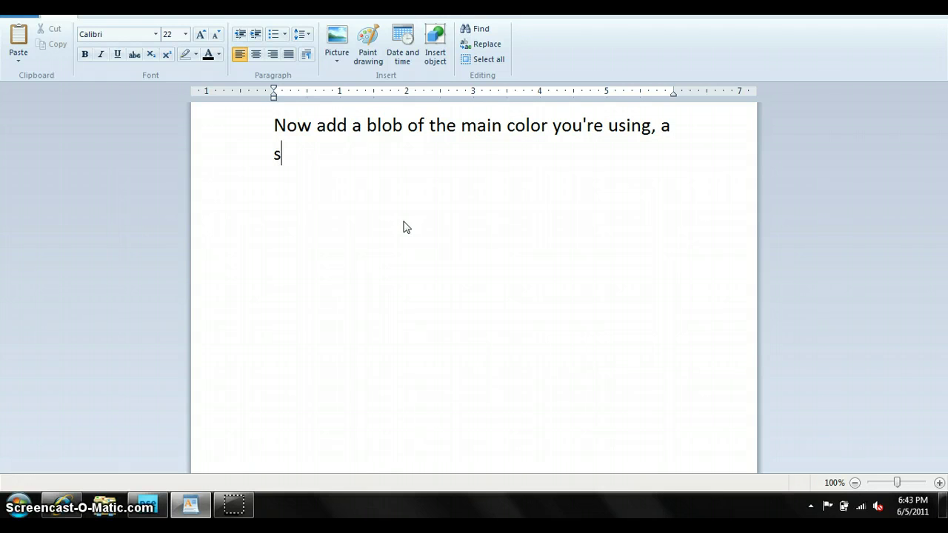
pyautogui.write('lightly lighter version of')
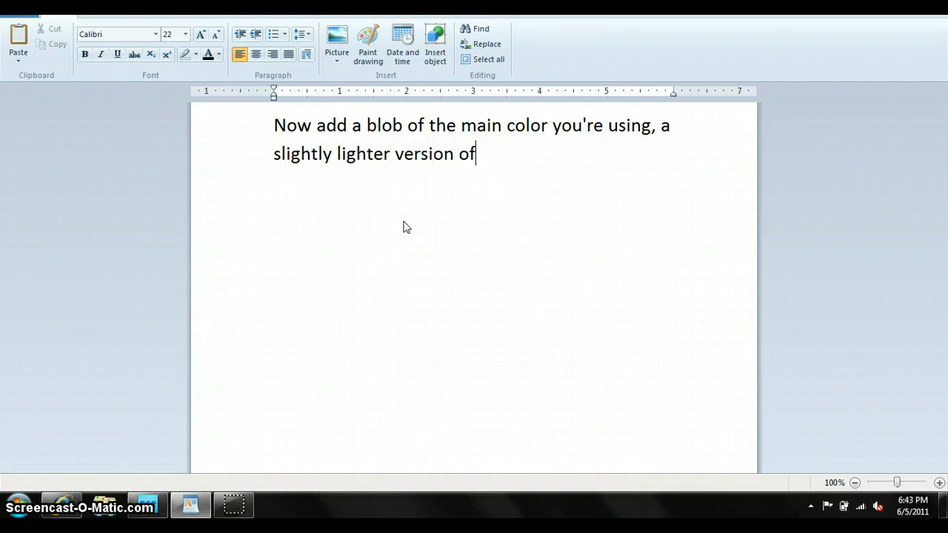
pyautogui.write(' it and a slightly darker')
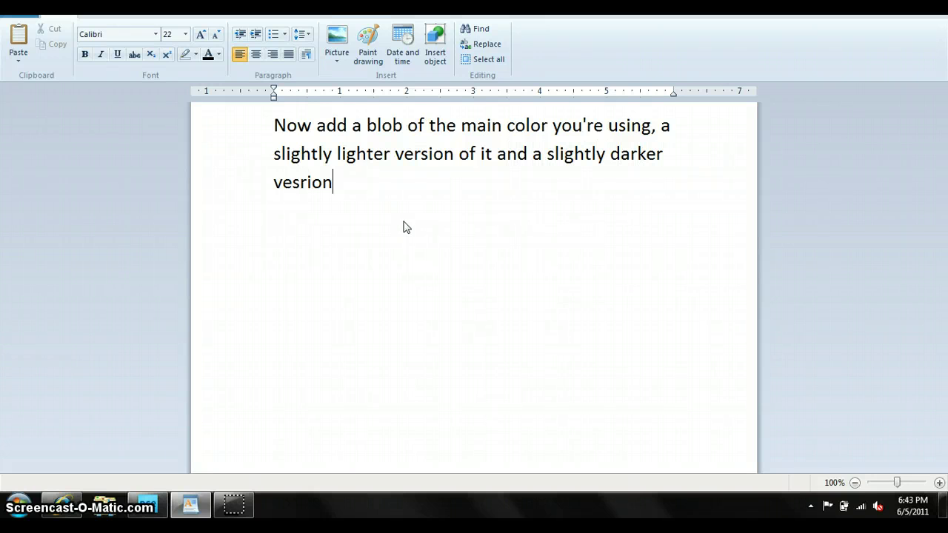
pyautogui.write('of it. Also add')
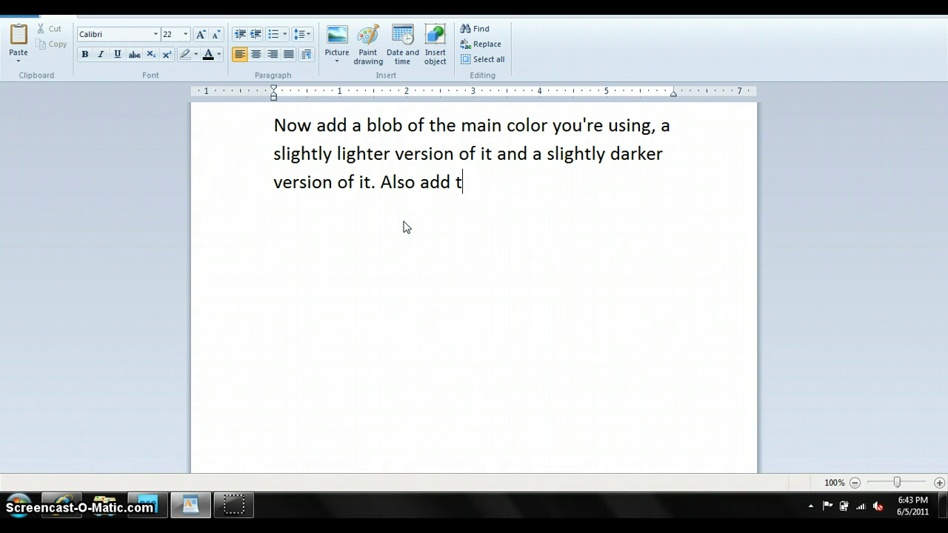
pyautogui.write('the color of your mia')
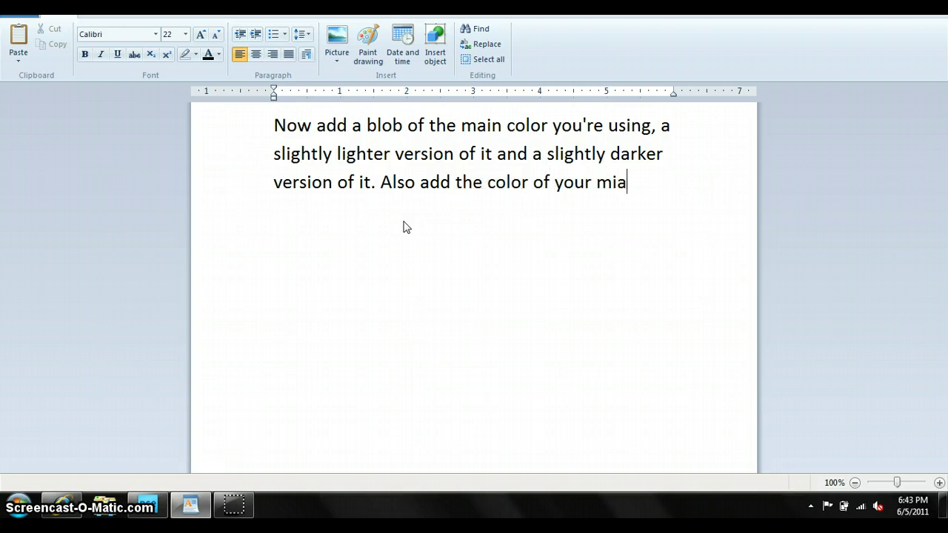
pyautogui.write('he color of your t')
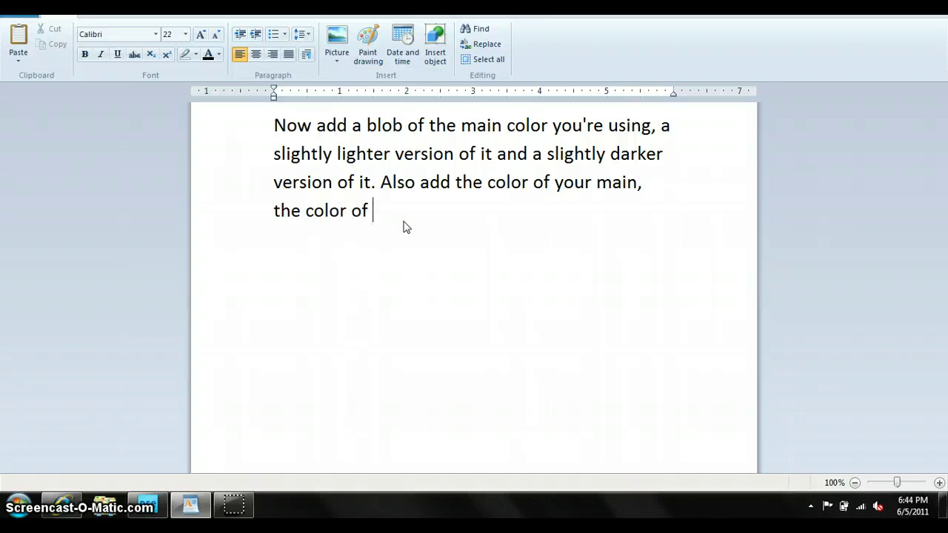
# - Correct 'main' to 'mane (sorry)' in the palette note
pyautogui.click(626, 181)
pyautogui.press('BackSpace')
pyautogui.write('e (so')
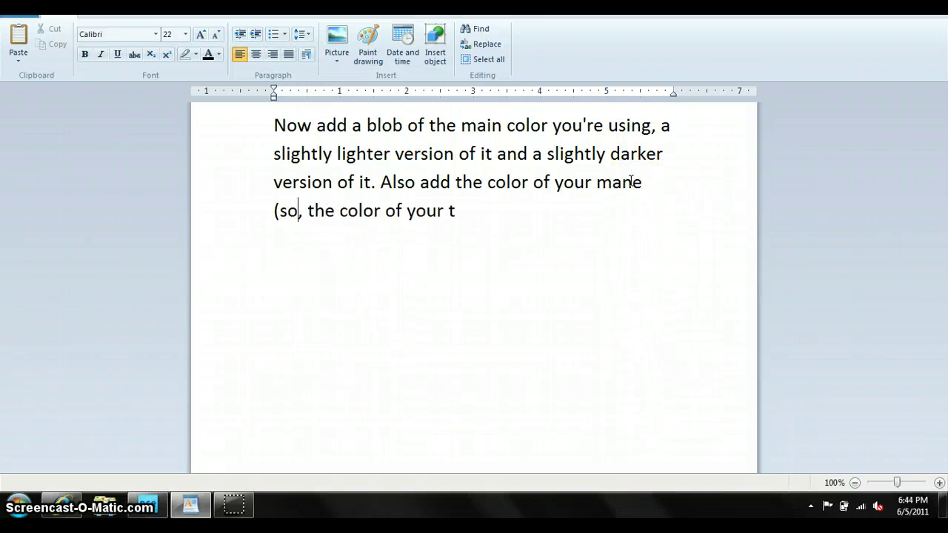
pyautogui.write('rry)')
pyautogui.press('End')
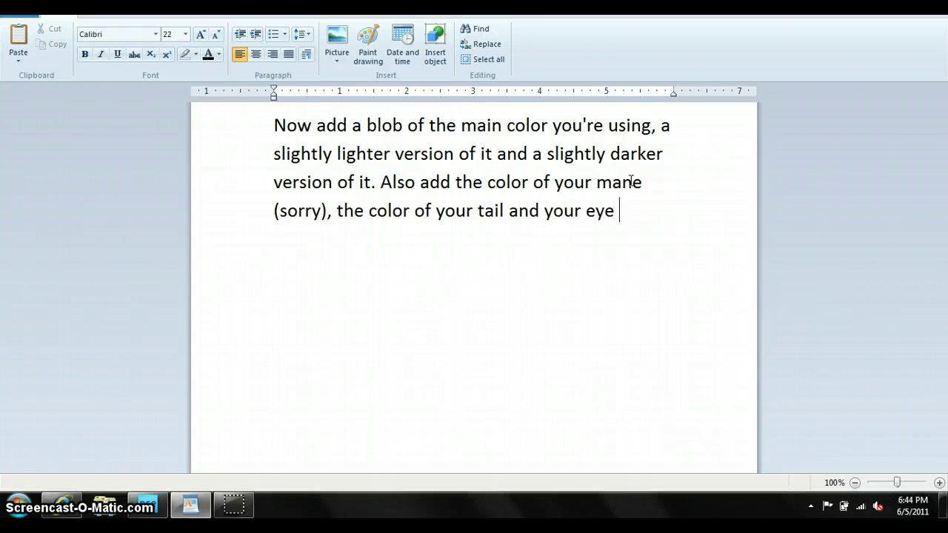
# - Move the colour swatches up to the top of the canvas, above the horse
pyautogui.click(148, 504)
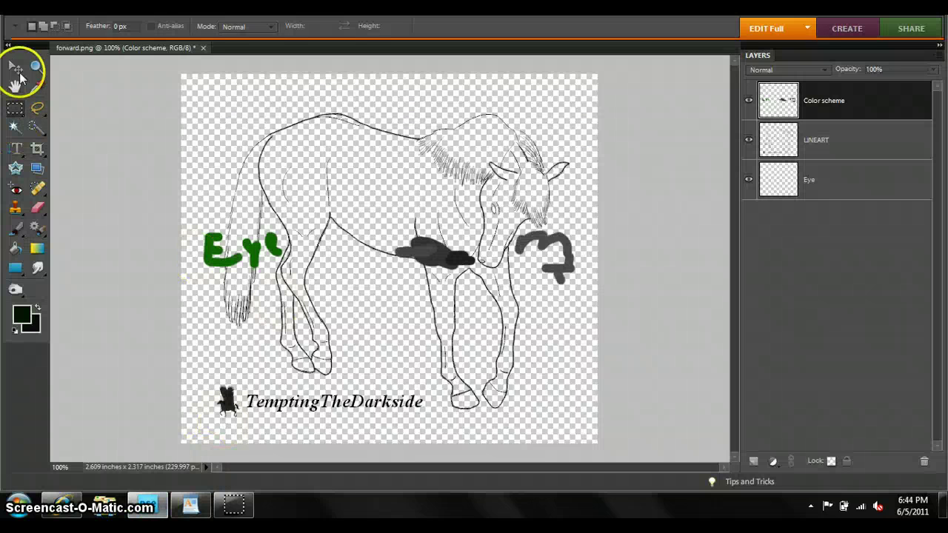
pyautogui.click(14, 67)
pyautogui.moveTo(408, 281)
pyautogui.mouseDown()
pyautogui.moveTo(433, 249)
pyautogui.moveTo(428, 131)
pyautogui.mouseUp()
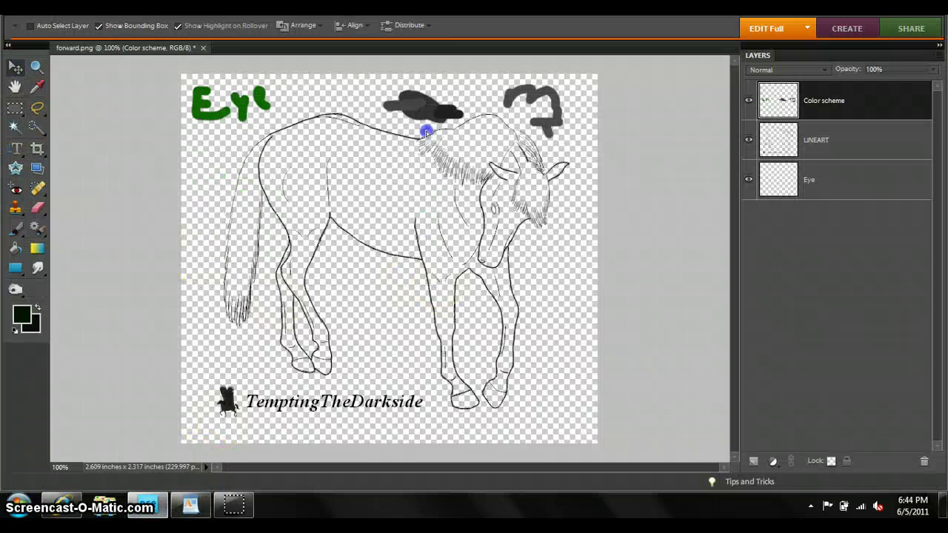
pyautogui.click(15, 107)
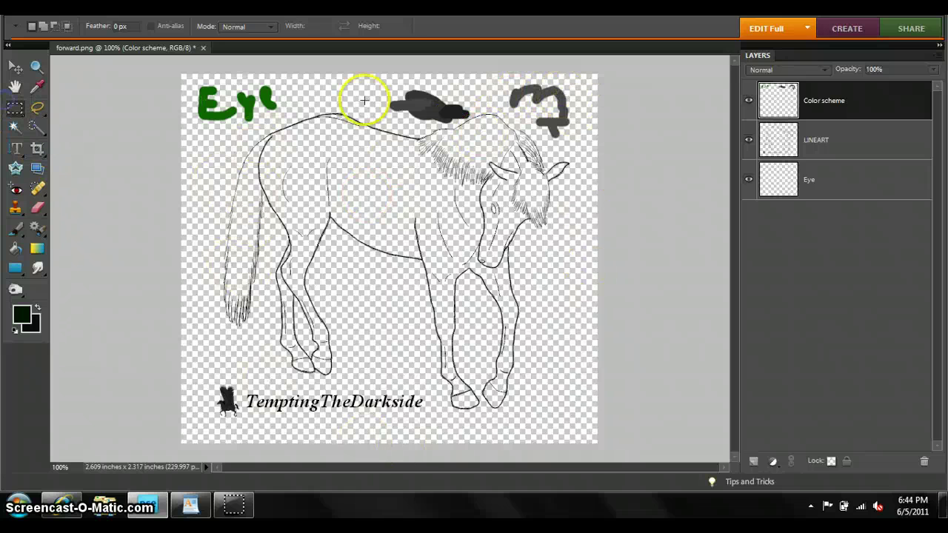
# - Select the Eye layer and zoom in on the horse's eye
pyautogui.click(833, 189)
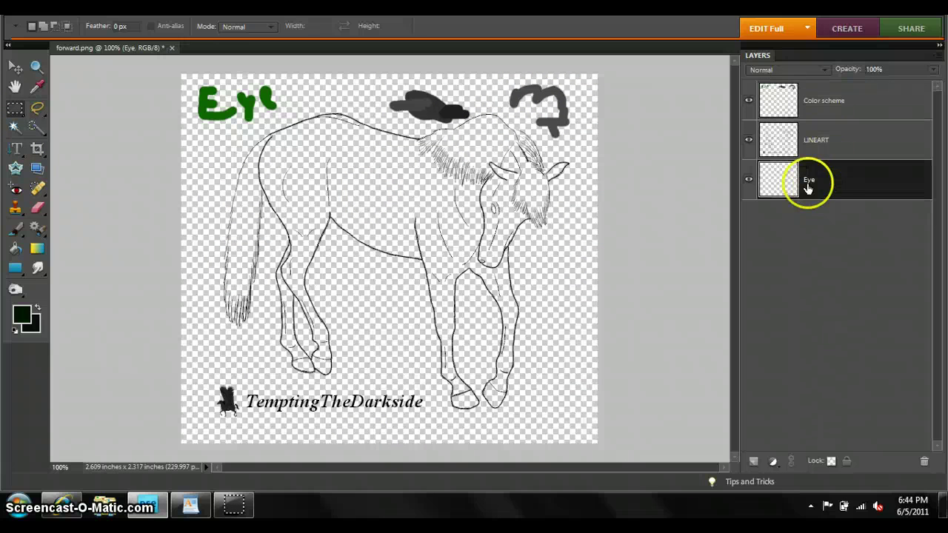
pyautogui.click(35, 68)
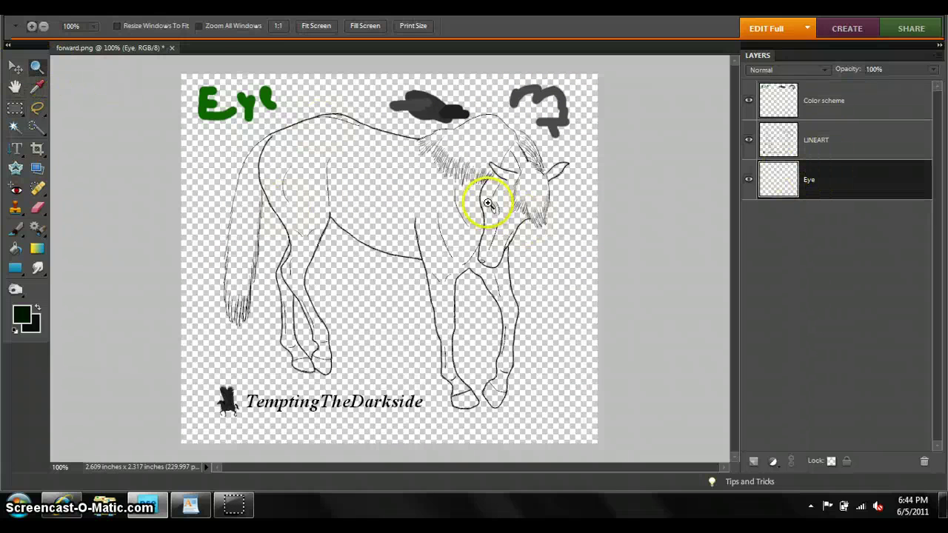
pyautogui.moveTo(488, 202); pyautogui.dragTo(502, 218)
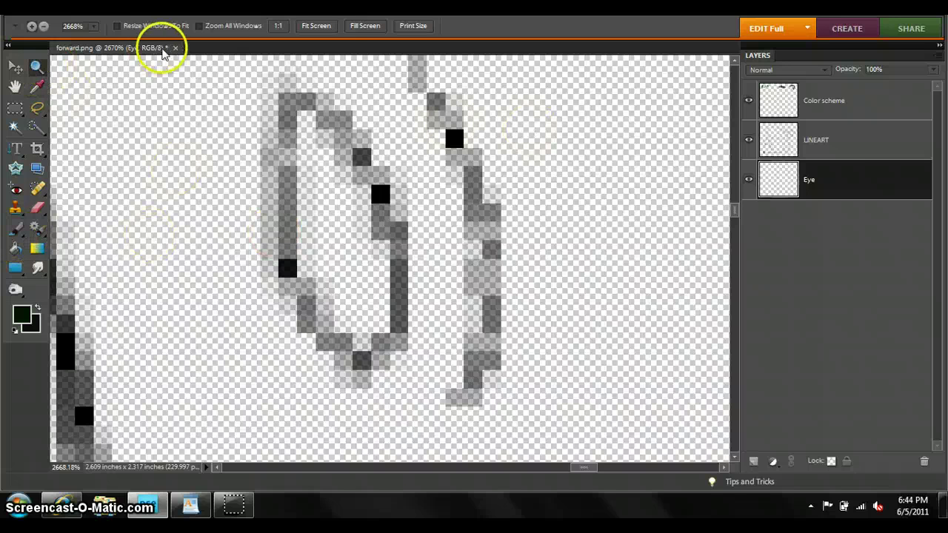
# - Sample the Eye swatch green and paint a blob over the eye with a 13 px brush
pyautogui.click(279, 26)
pyautogui.click(37, 87)
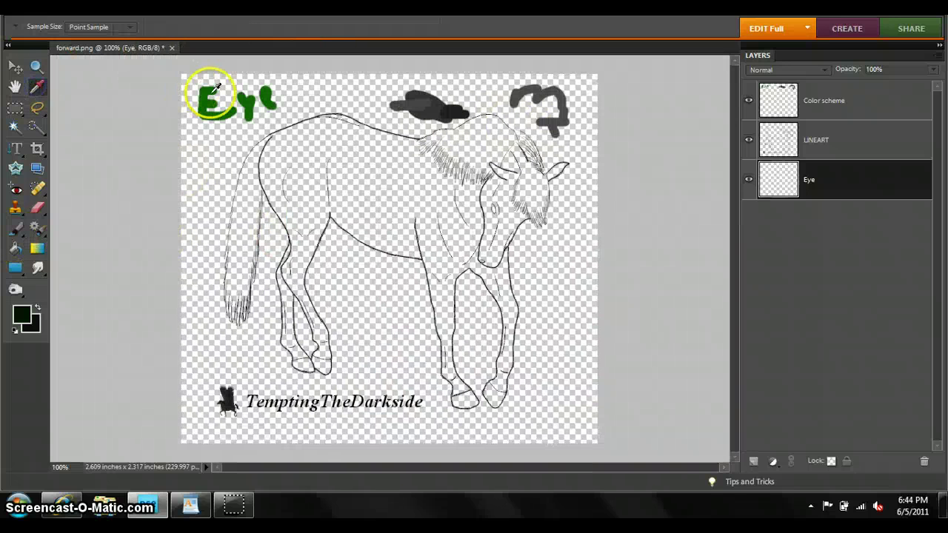
pyautogui.click(209, 96)
pyautogui.click(36, 67)
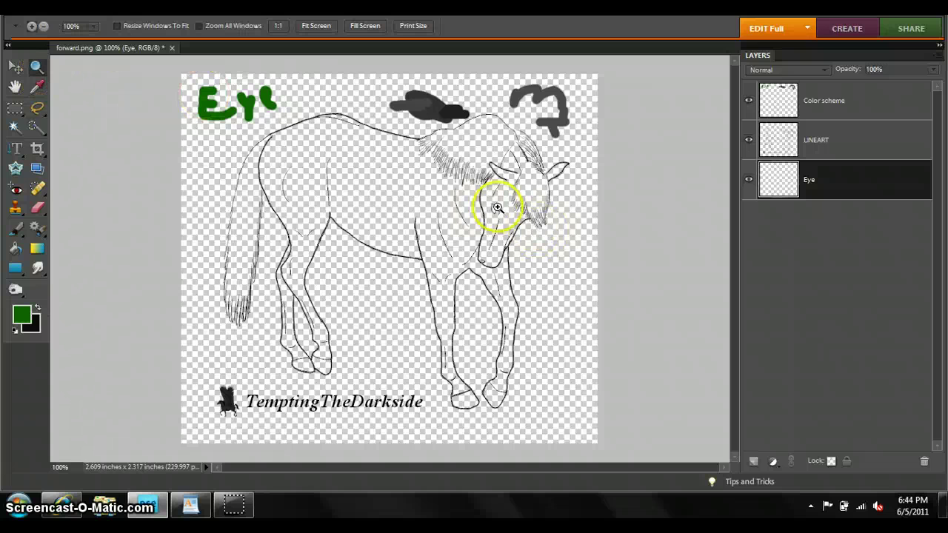
pyautogui.moveTo(483, 200); pyautogui.dragTo(501, 217)
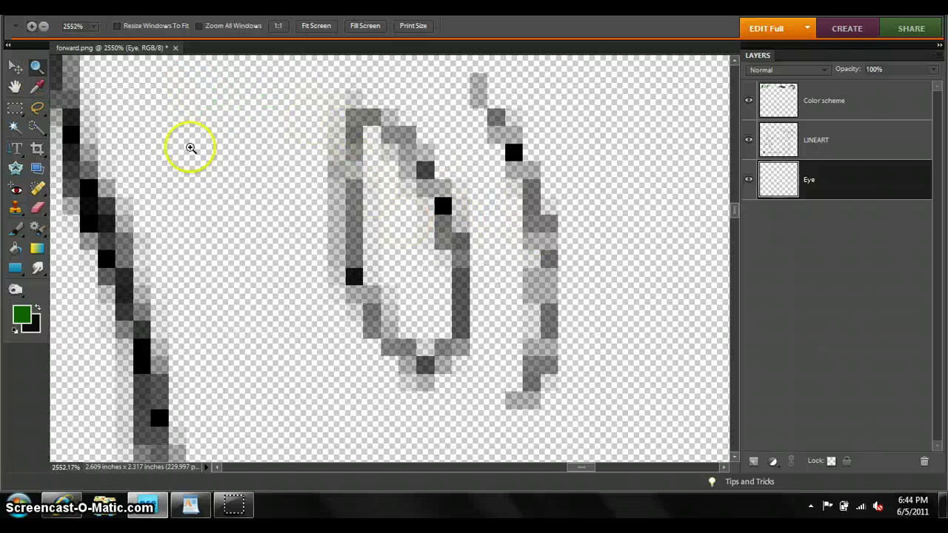
pyautogui.click(15, 227)
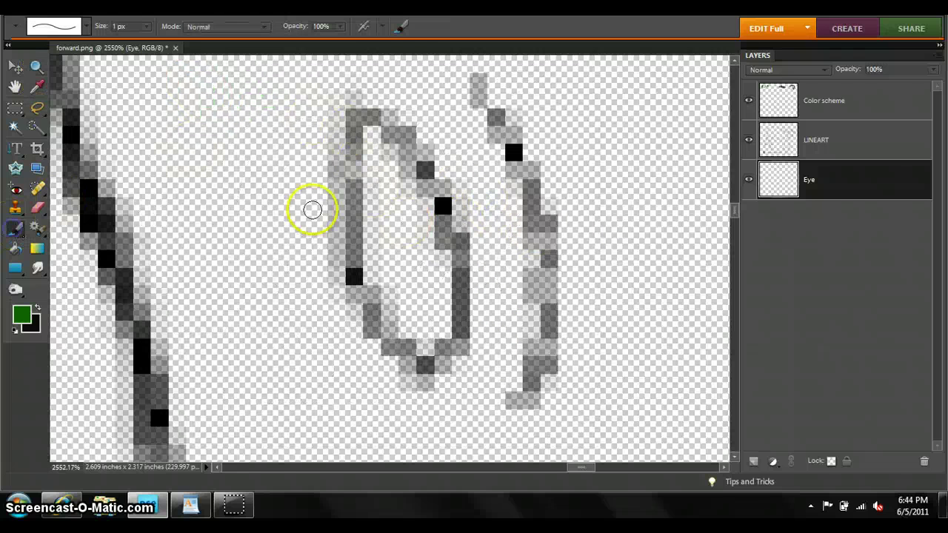
pyautogui.click(87, 26)
pyautogui.click(116, 90)
pyautogui.moveTo(402, 197); pyautogui.dragTo(333, 311)
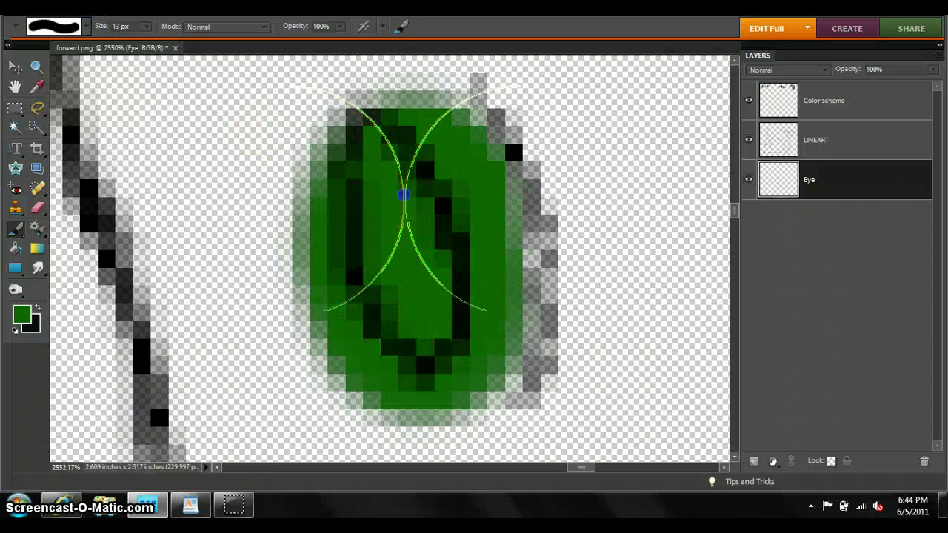
# - Trim the green blob's edges into the eye shape with an 11 px eraser
pyautogui.click(38, 211)
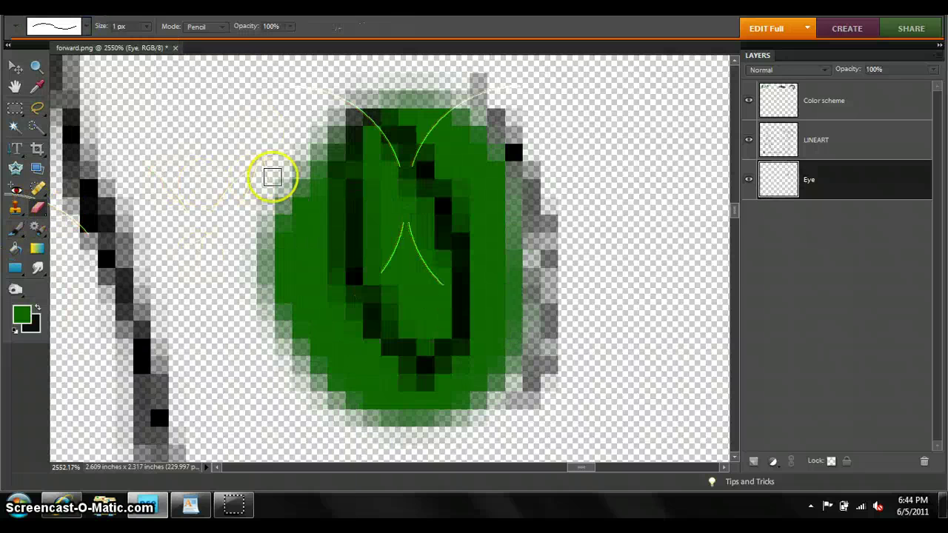
pyautogui.click(147, 26)
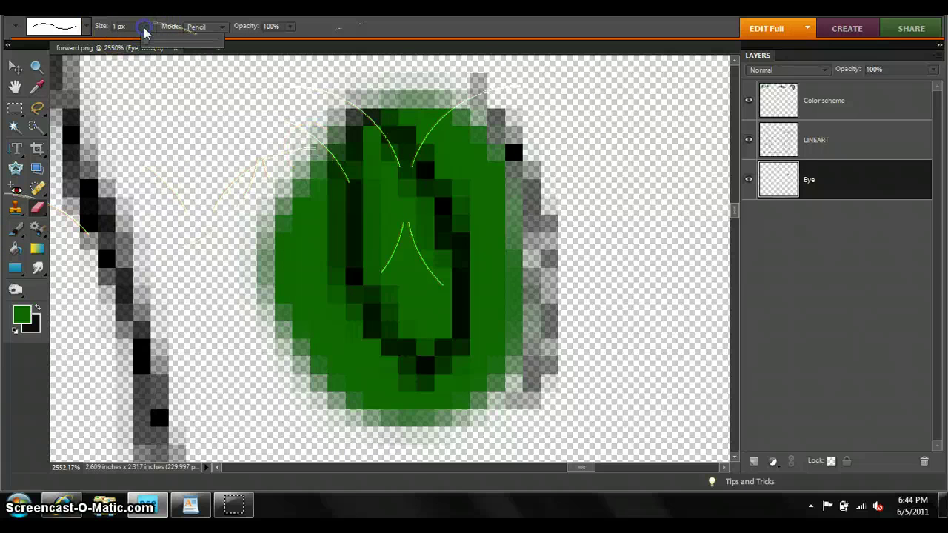
pyautogui.moveTo(146, 40); pyautogui.dragTo(152, 40)
pyautogui.moveTo(216, 203)
pyautogui.mouseDown()
pyautogui.moveTo(248, 178)
pyautogui.moveTo(245, 296)
pyautogui.moveTo(298, 396)
pyautogui.moveTo(330, 413)
pyautogui.moveTo(372, 133)
pyautogui.moveTo(478, 101)
pyautogui.moveTo(485, 147)
pyautogui.mouseUp()
pyautogui.moveTo(478, 114); pyautogui.dragTo(414, 194)
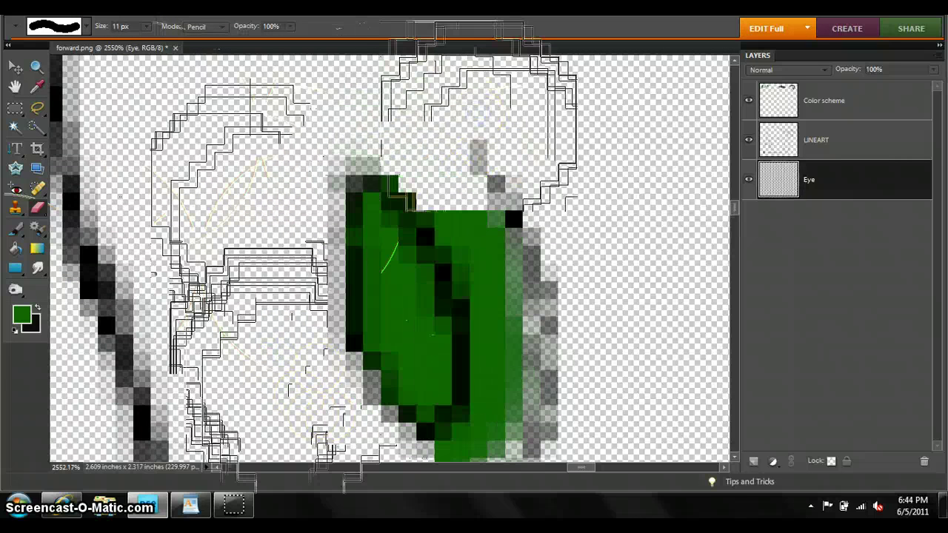
pyautogui.click(280, 96)
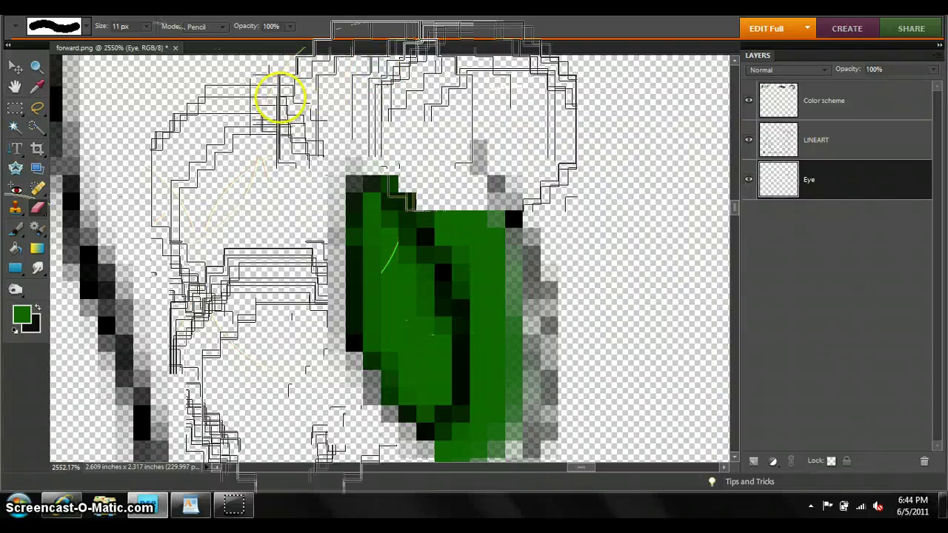
pyautogui.moveTo(518, 152); pyautogui.dragTo(514, 182)
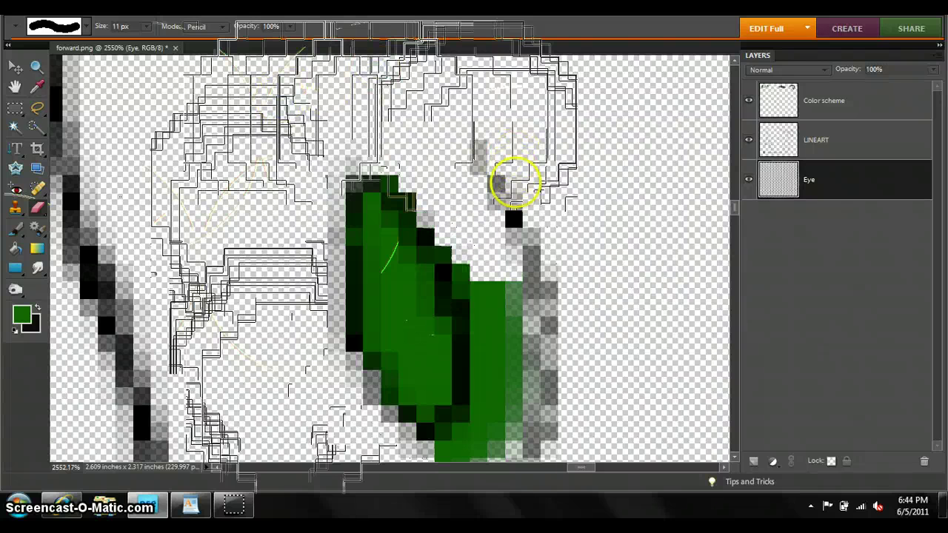
# - Erase the remaining stray green and grey pixels around the eye
pyautogui.moveTo(482, 133); pyautogui.dragTo(479, 146)
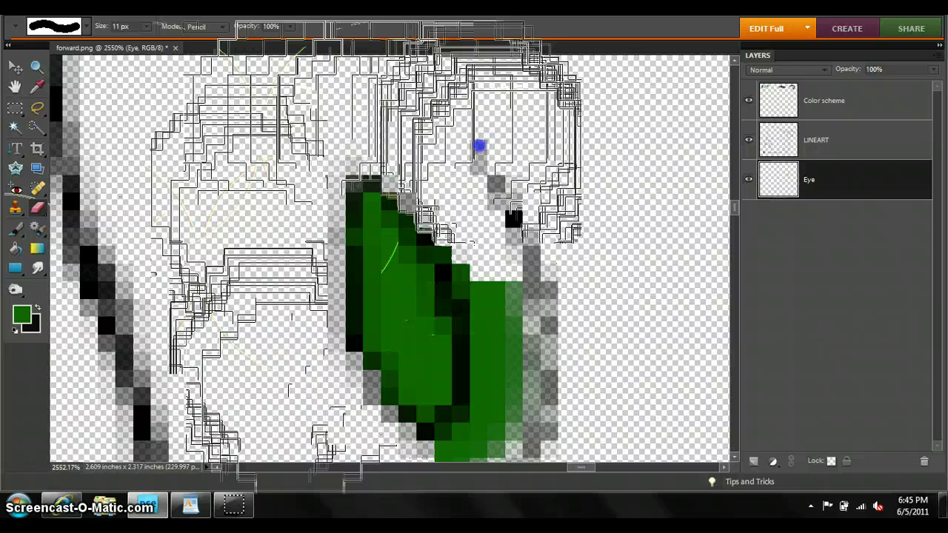
pyautogui.click(546, 247)
pyautogui.click(548, 250)
pyautogui.scroll(-1, 548, 249)
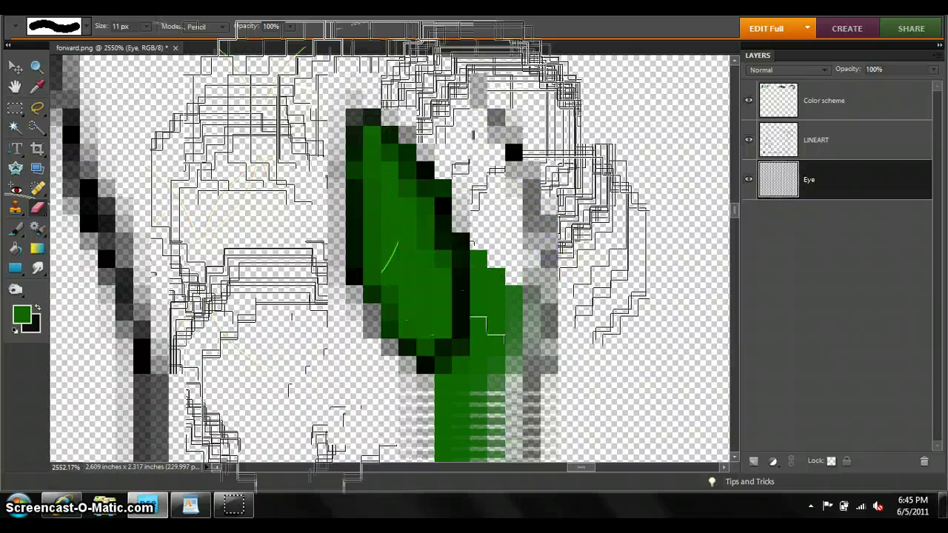
pyautogui.moveTo(575, 249)
pyautogui.mouseDown()
pyautogui.moveTo(565, 226)
pyautogui.moveTo(562, 308)
pyautogui.moveTo(536, 363)
pyautogui.mouseUp()
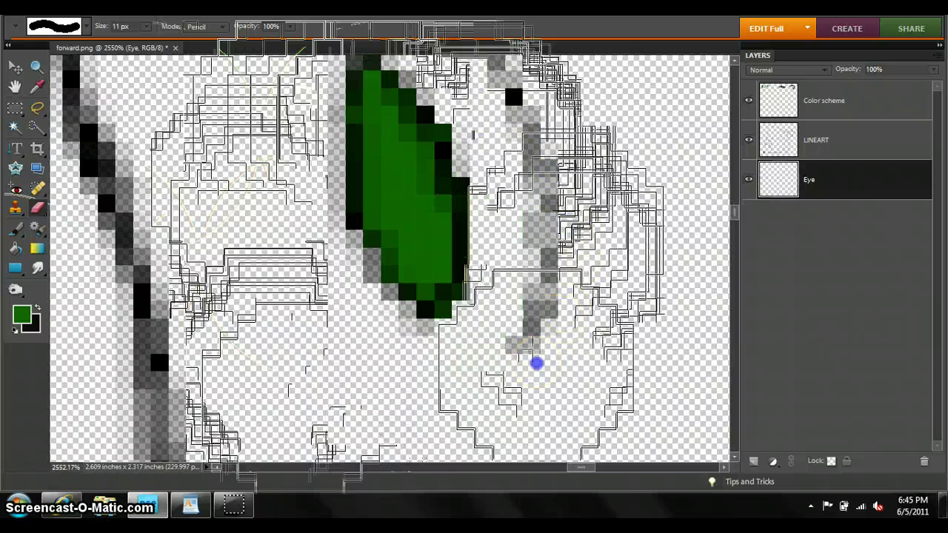
pyautogui.click(528, 349)
pyautogui.scroll(1, 529, 348)
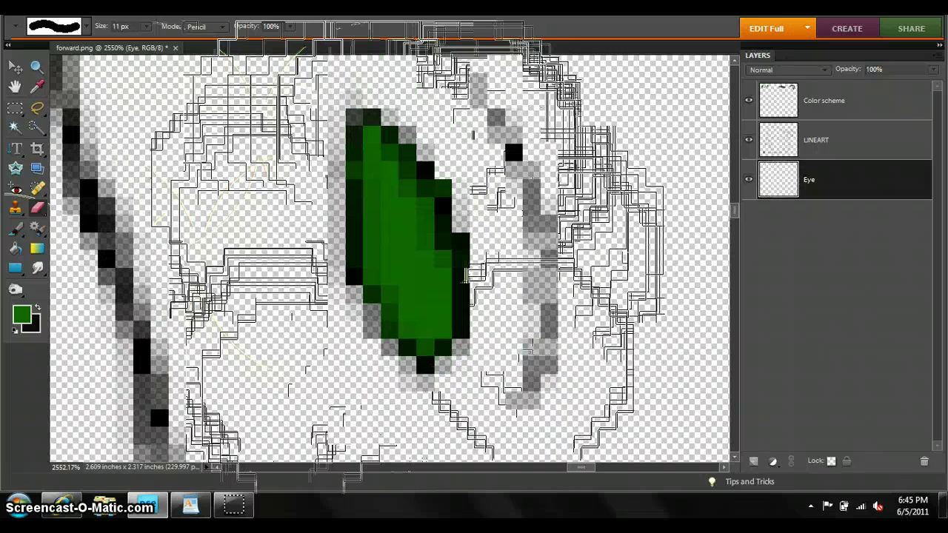
pyautogui.click(16, 228)
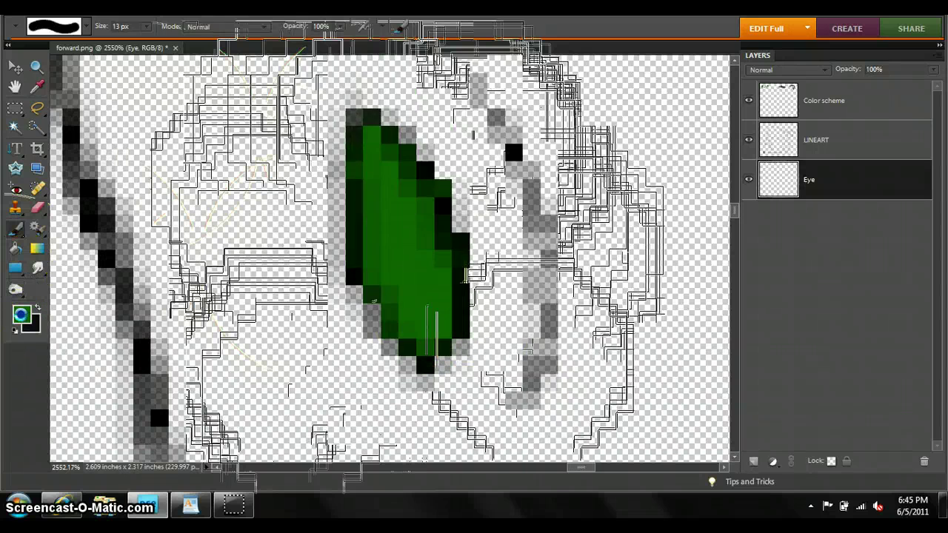
# - Paint dark green shading down the middle of the eye with a 1 px brush
pyautogui.click(21, 315)
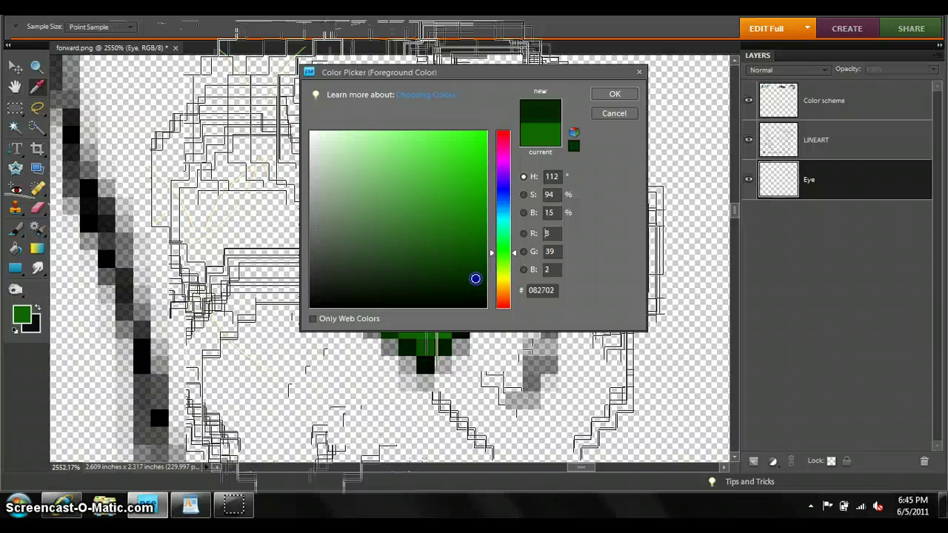
pyautogui.click(611, 94)
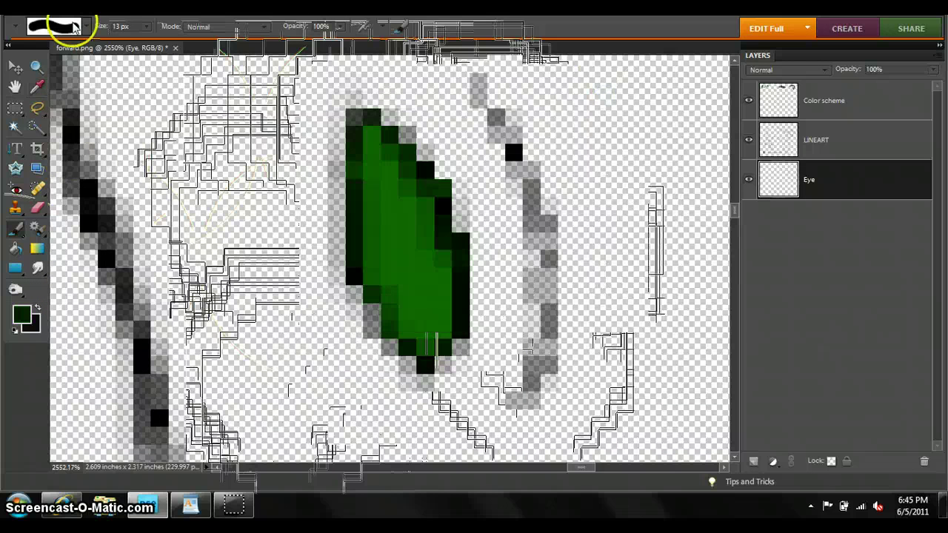
pyautogui.click(86, 28)
pyautogui.click(49, 86)
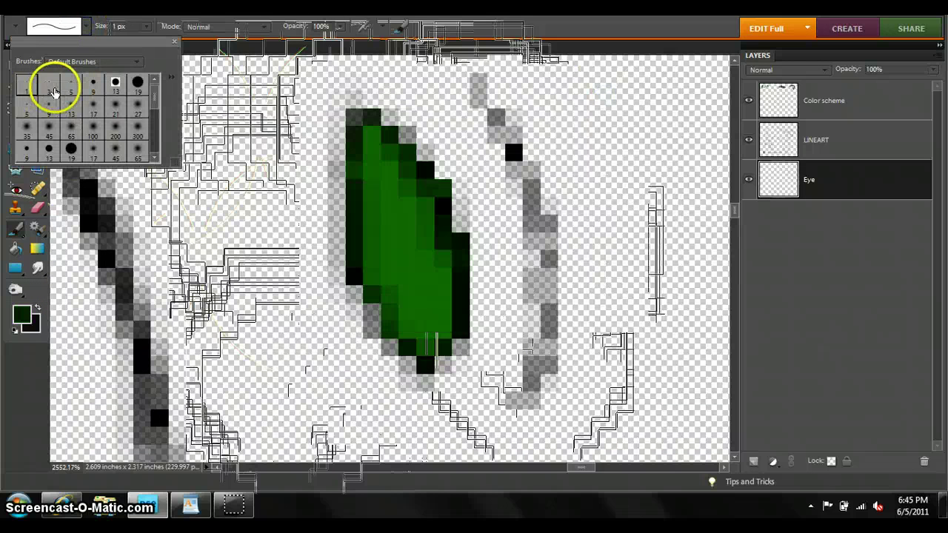
pyautogui.click(25, 88)
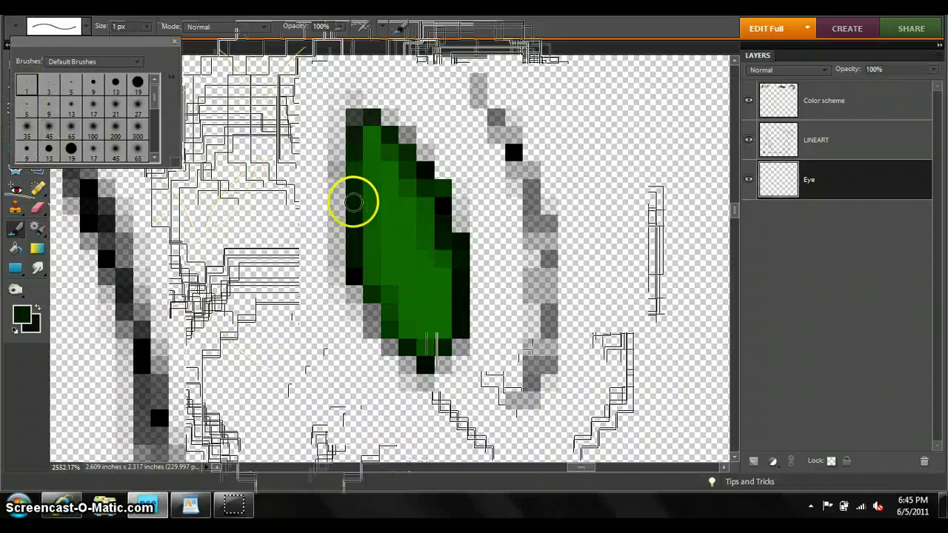
pyautogui.click(385, 204)
pyautogui.moveTo(391, 259); pyautogui.dragTo(426, 296)
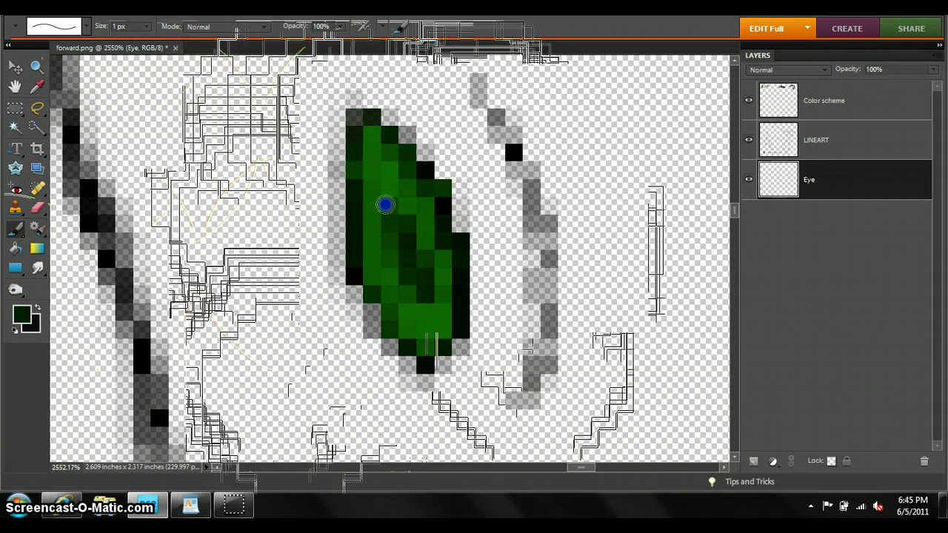
pyautogui.moveTo(390, 236); pyautogui.dragTo(390, 265)
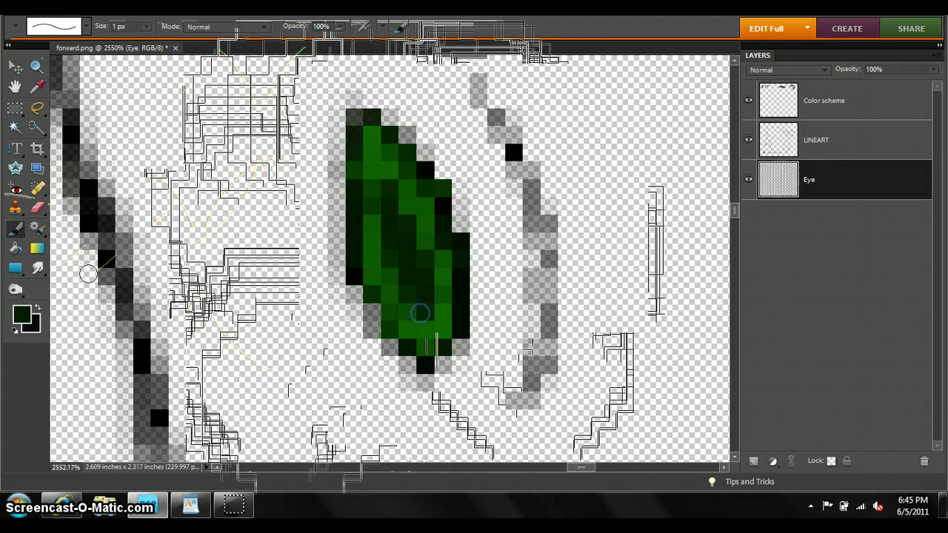
pyautogui.click(14, 289)
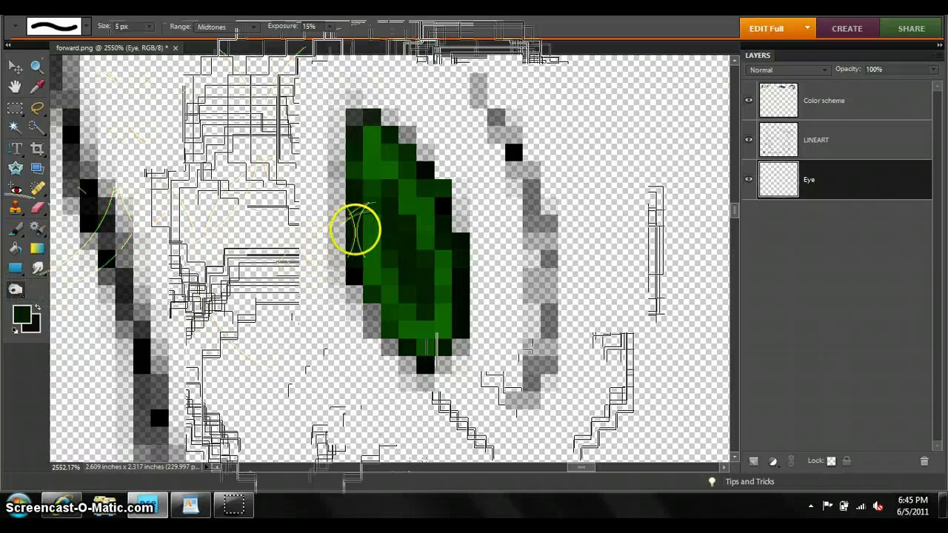
# - Burn the top of the eye darker, raising the burn exposure
pyautogui.moveTo(402, 149); pyautogui.dragTo(426, 200)
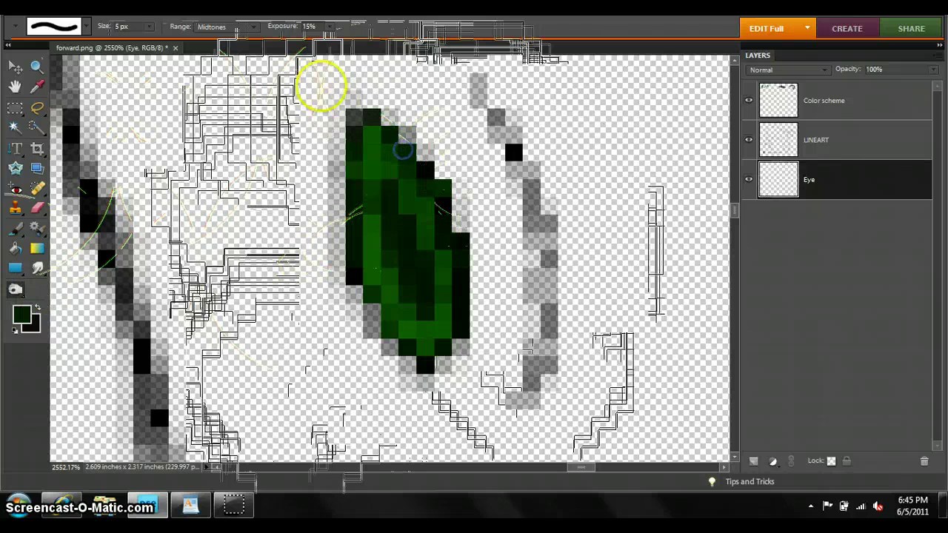
pyautogui.moveTo(333, 38); pyautogui.dragTo(421, 155)
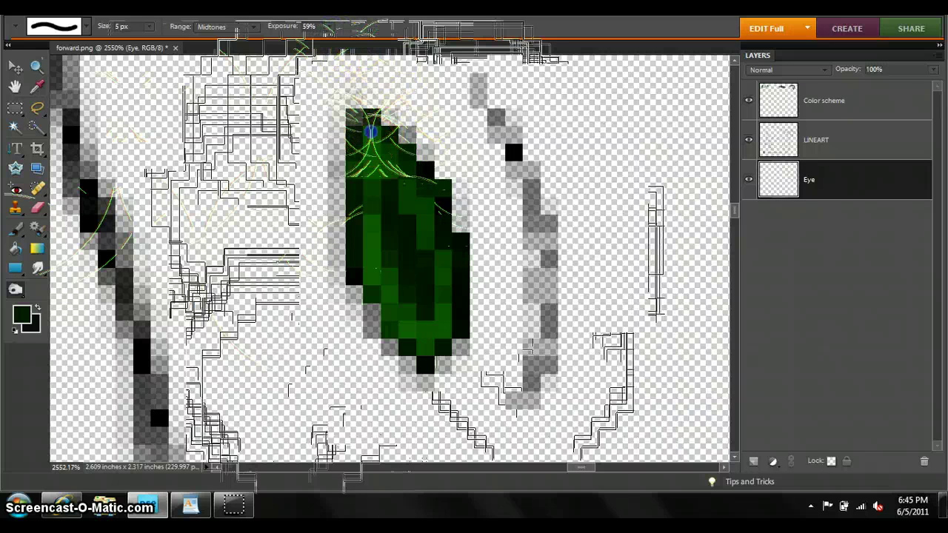
pyautogui.moveTo(370, 123); pyautogui.dragTo(437, 325)
# - Lighten the lower left of the eye using Dodge with a 9 px brush
pyautogui.click(17, 291)
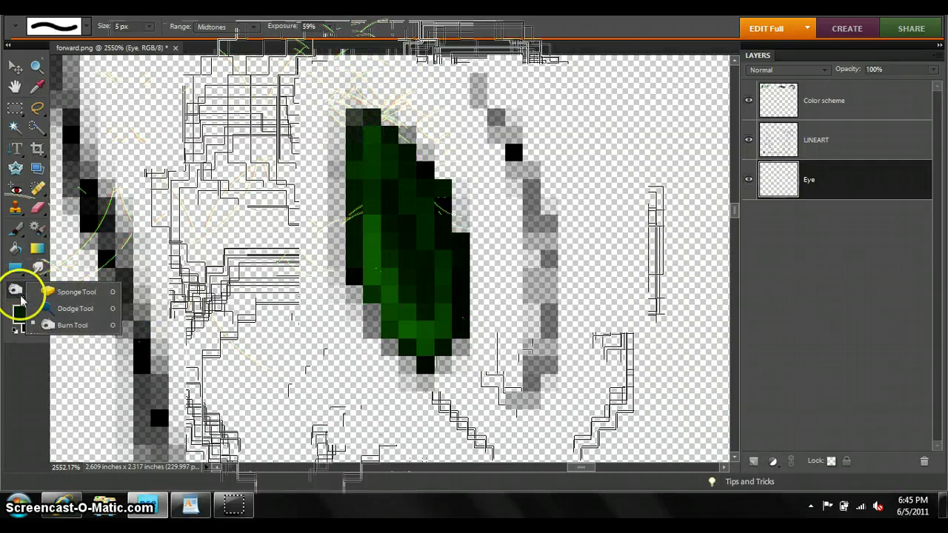
pyautogui.click(39, 311)
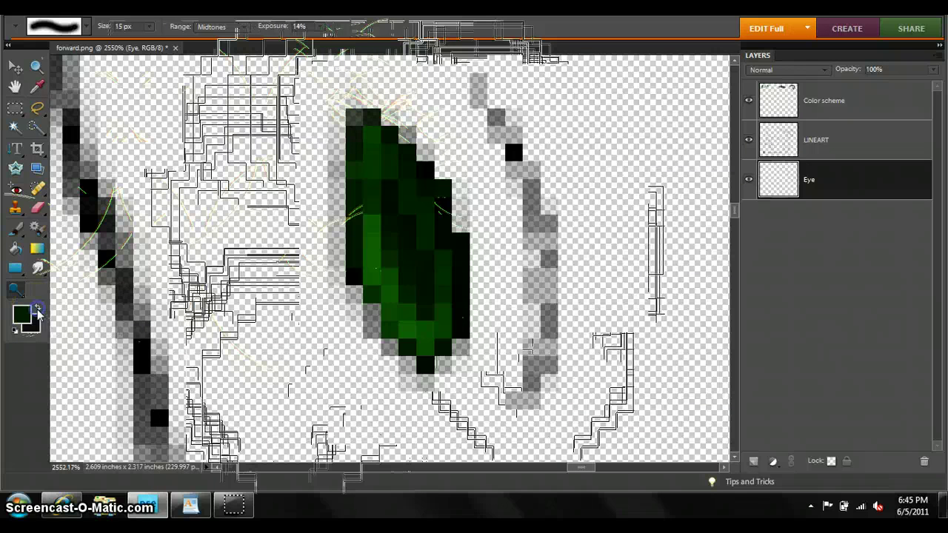
pyautogui.click(317, 28)
pyautogui.click(264, 143)
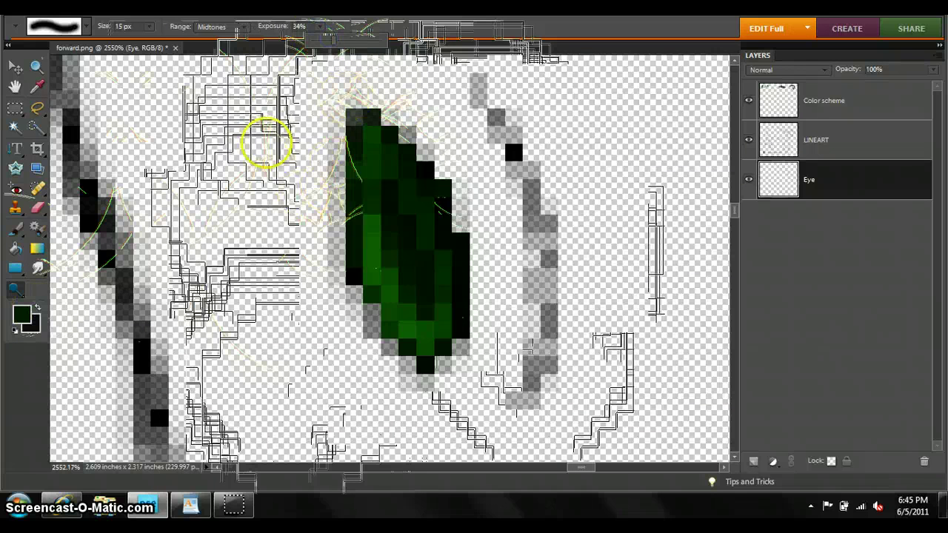
pyautogui.click(323, 41)
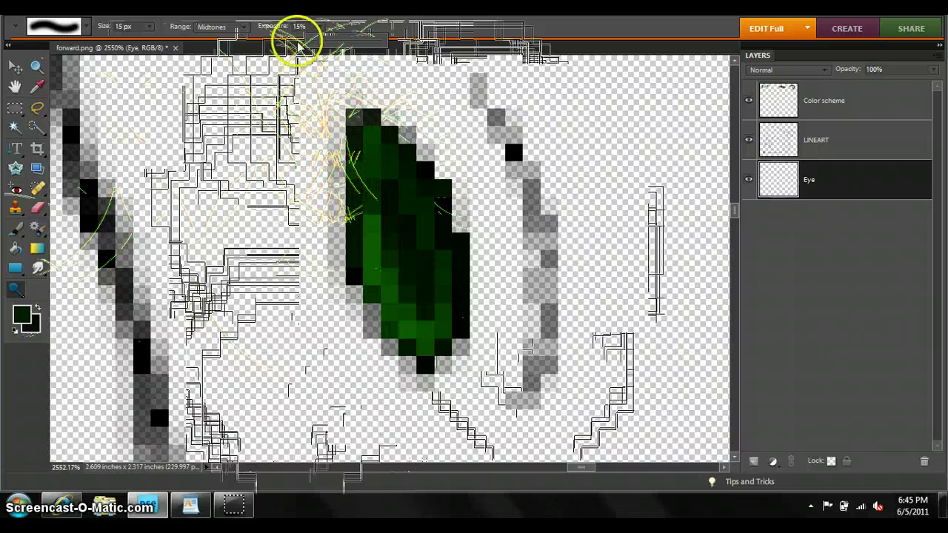
pyautogui.click(149, 27)
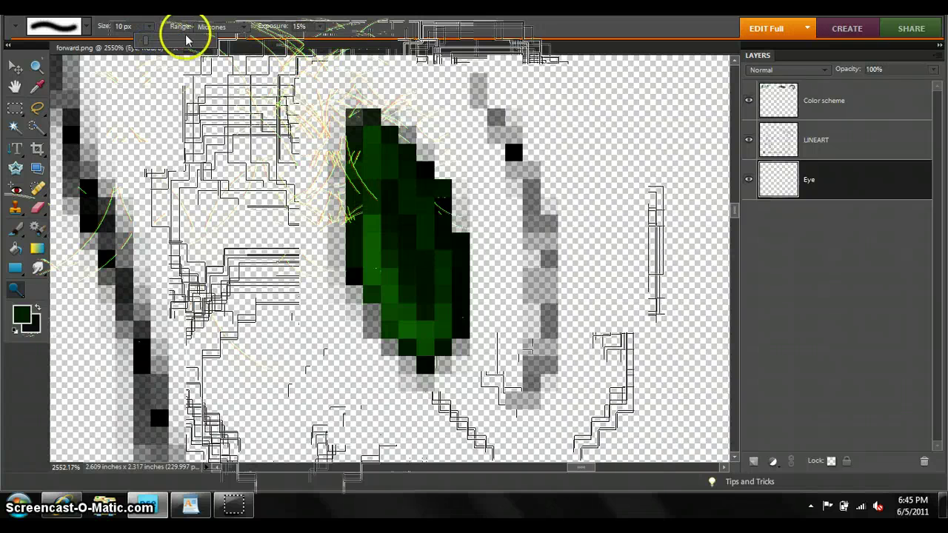
pyautogui.click(326, 28)
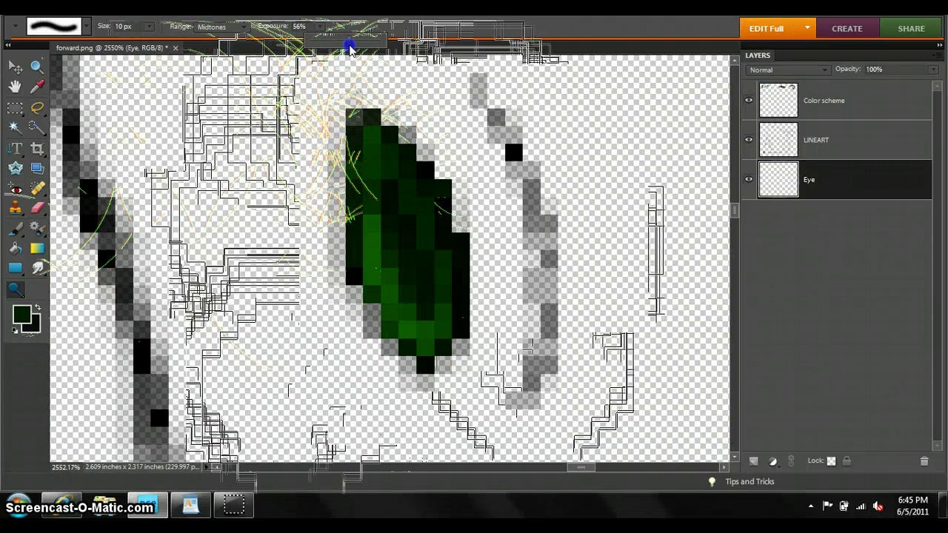
pyautogui.click(84, 28)
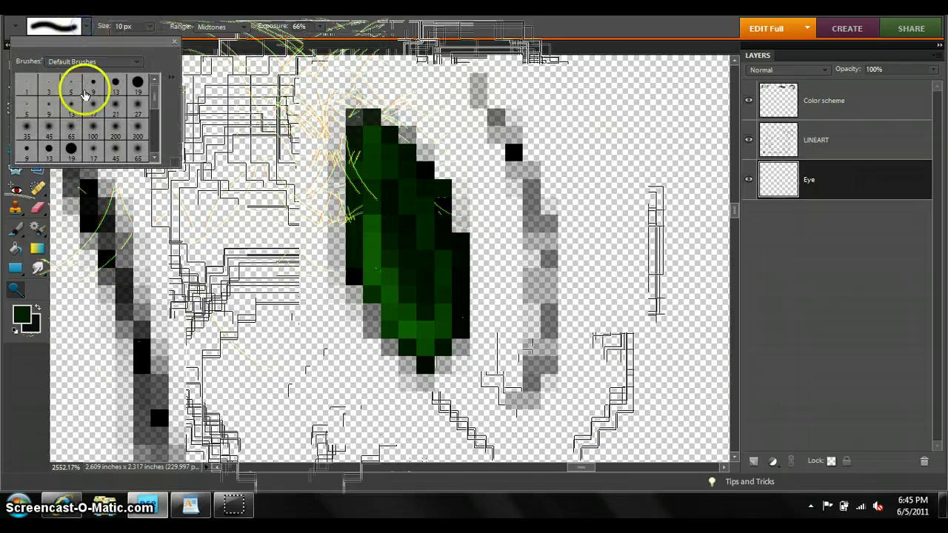
pyautogui.click(334, 217)
pyautogui.click(89, 84)
pyautogui.click(306, 214)
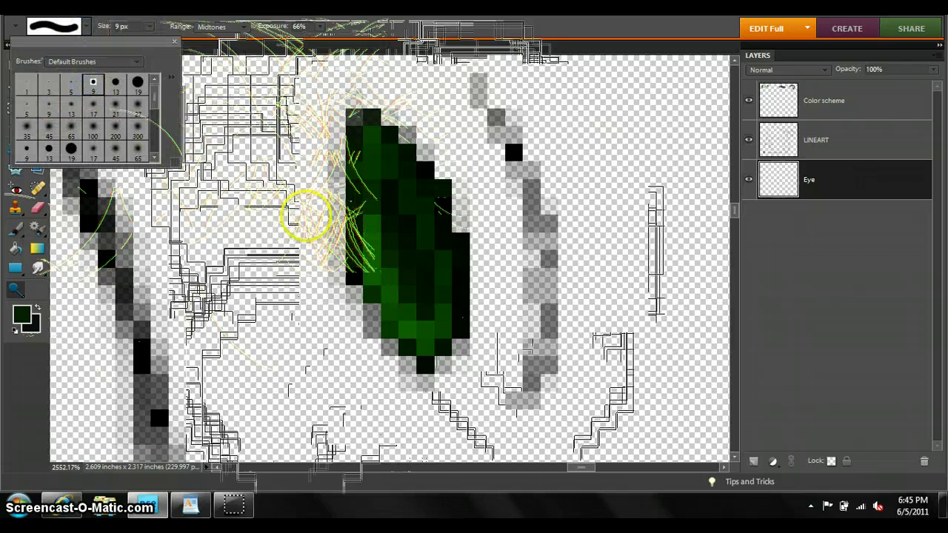
pyautogui.moveTo(306, 214); pyautogui.dragTo(306, 216)
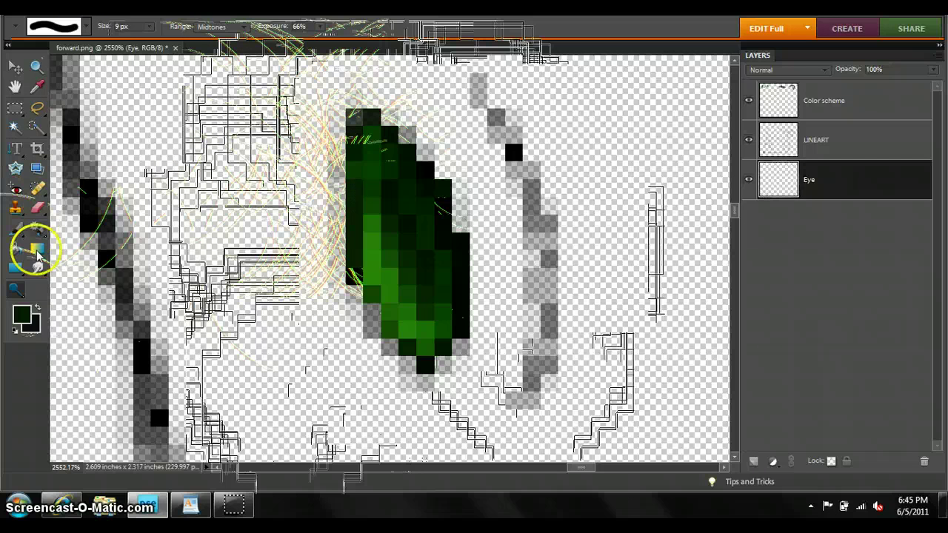
# - Burn the upper right and middle of the eye darker, using a 3 px brush
pyautogui.click(16, 289)
pyautogui.click(56, 330)
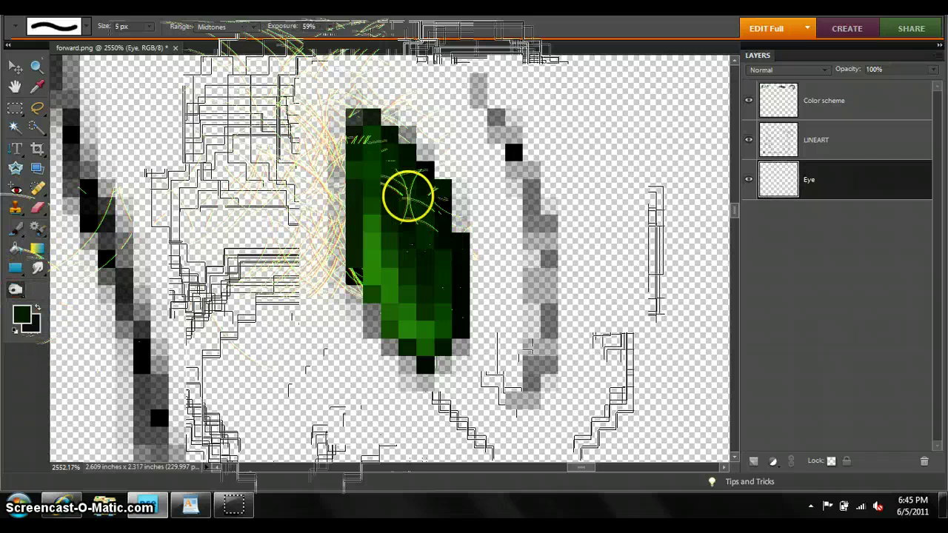
pyautogui.moveTo(406, 195)
pyautogui.mouseDown()
pyautogui.moveTo(402, 205)
pyautogui.moveTo(453, 261)
pyautogui.mouseUp()
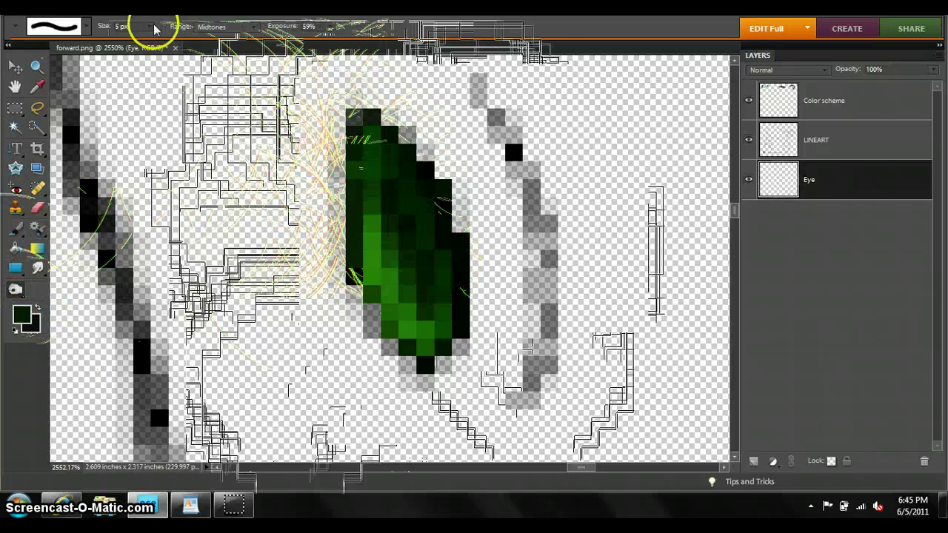
pyautogui.click(86, 28)
pyautogui.click(58, 81)
pyautogui.click(395, 221)
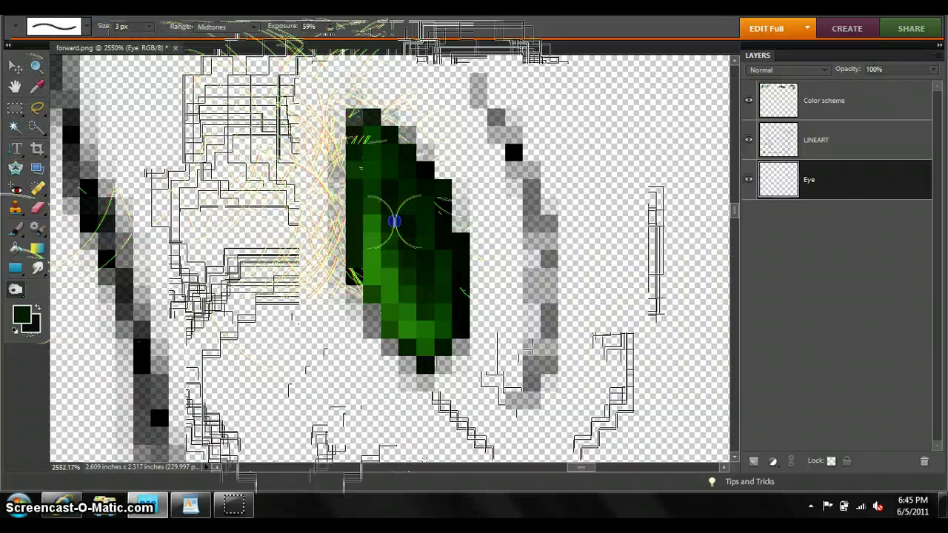
# - Add a near-white (ecf2eb) catchlight and a pale grey pixel in the eye, then zoom out
pyautogui.click(24, 315)
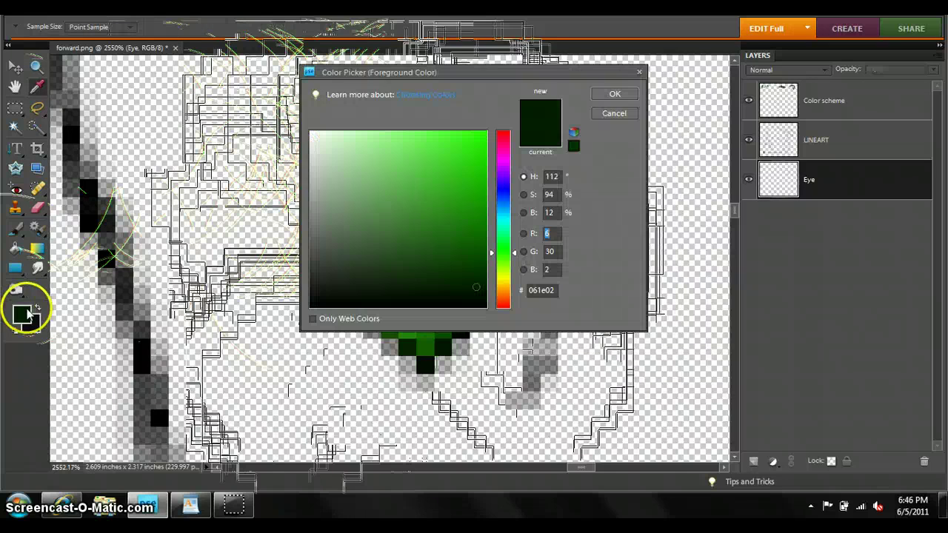
pyautogui.click(314, 143)
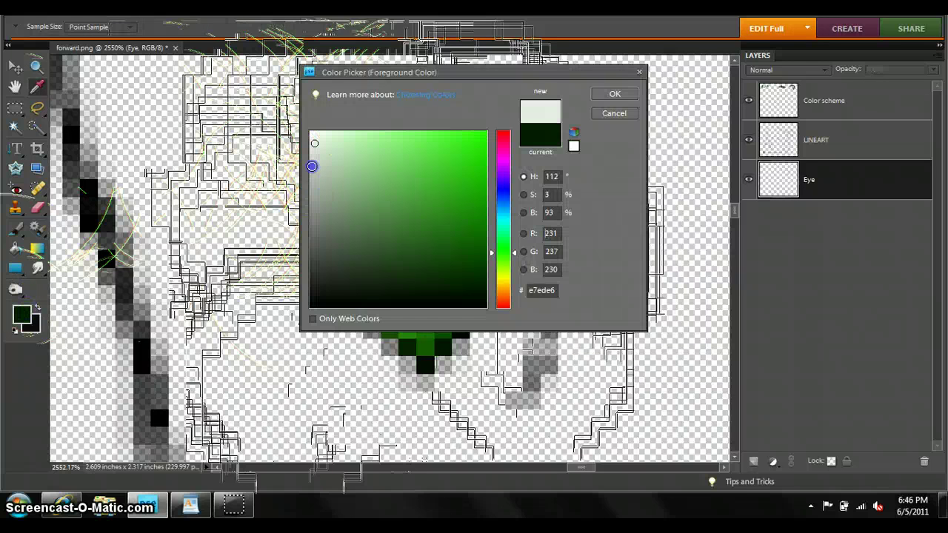
pyautogui.click(614, 93)
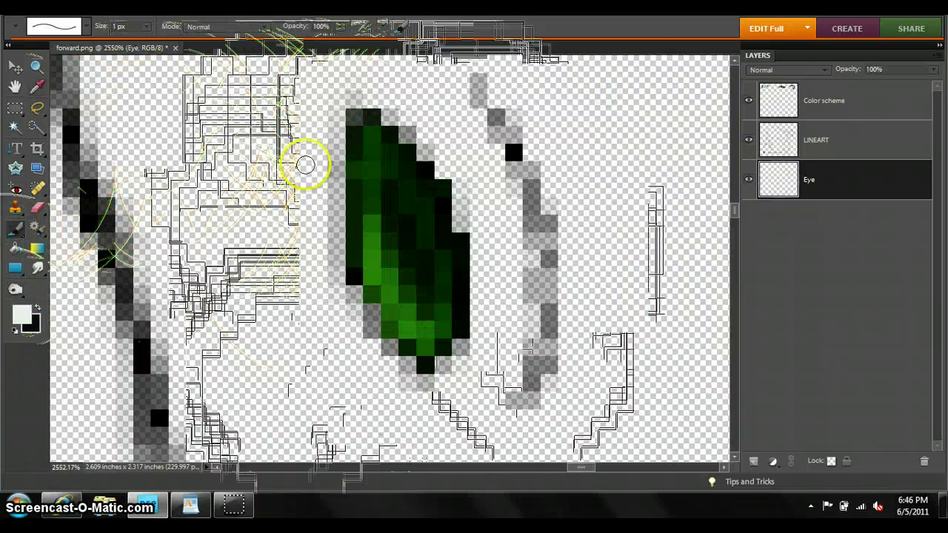
pyautogui.click(394, 231)
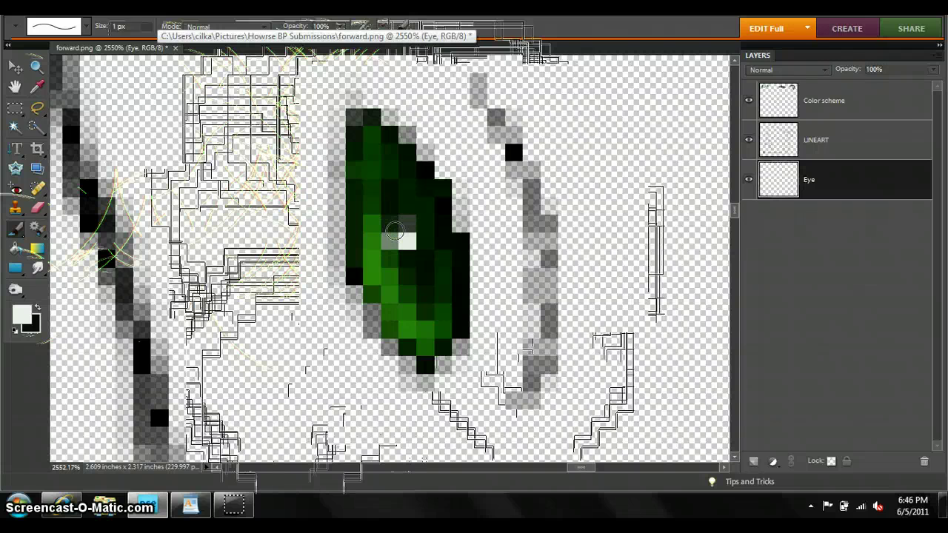
pyautogui.click(423, 280)
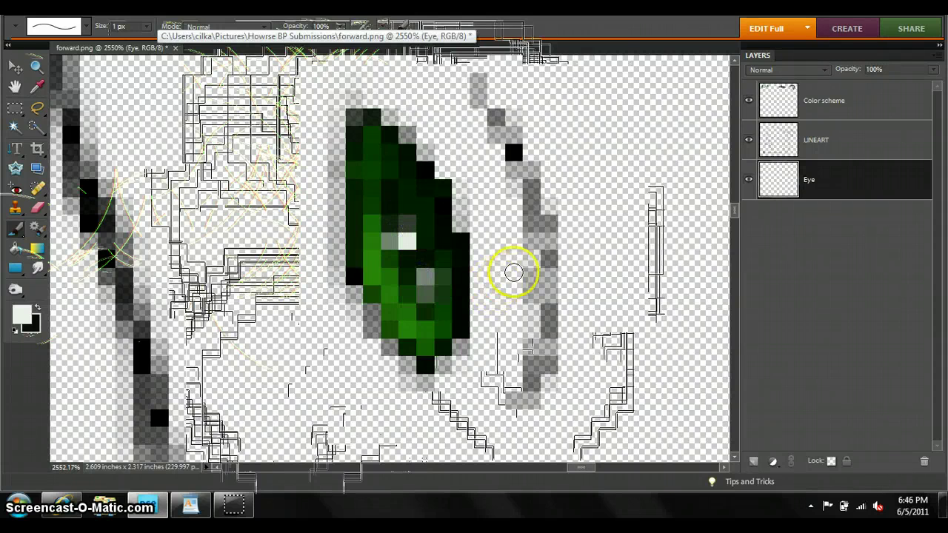
pyautogui.hotkey('ctrl', '-')
pyautogui.hotkey('ctrl', '-')
pyautogui.hotkey('ctrl', '-')
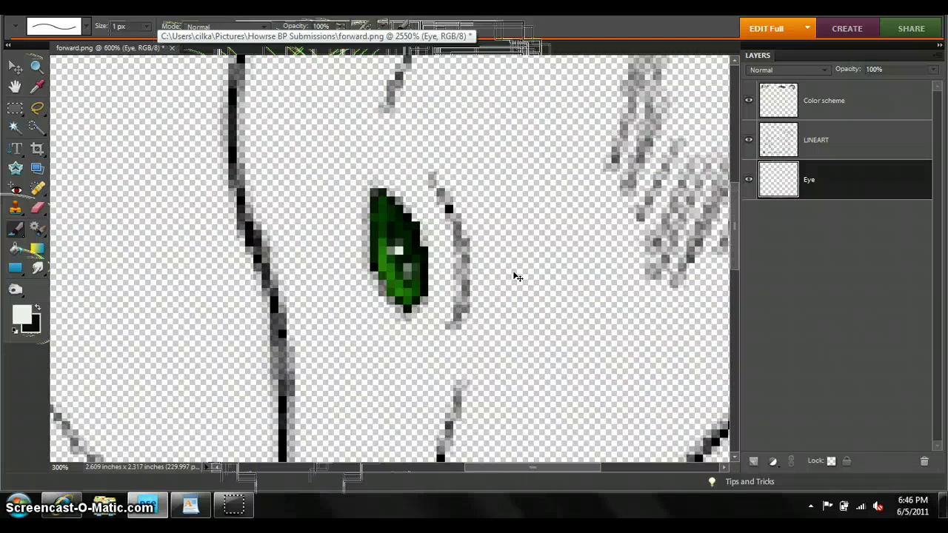
pyautogui.hotkey('ctrl', '-')
pyautogui.hotkey('ctrl', '-')
pyautogui.hotkey('ctrl', '-')
pyautogui.hotkey('ctrl', '-')
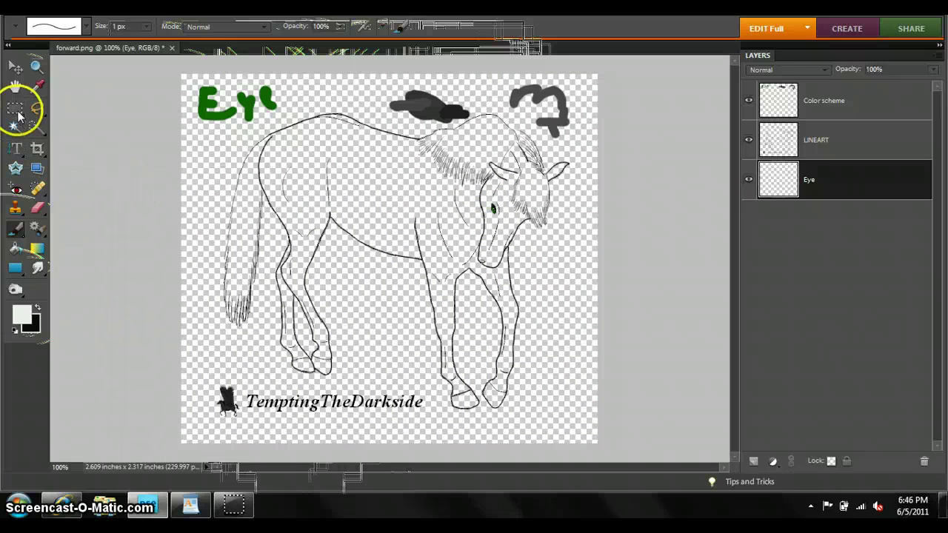
pyautogui.click(13, 68)
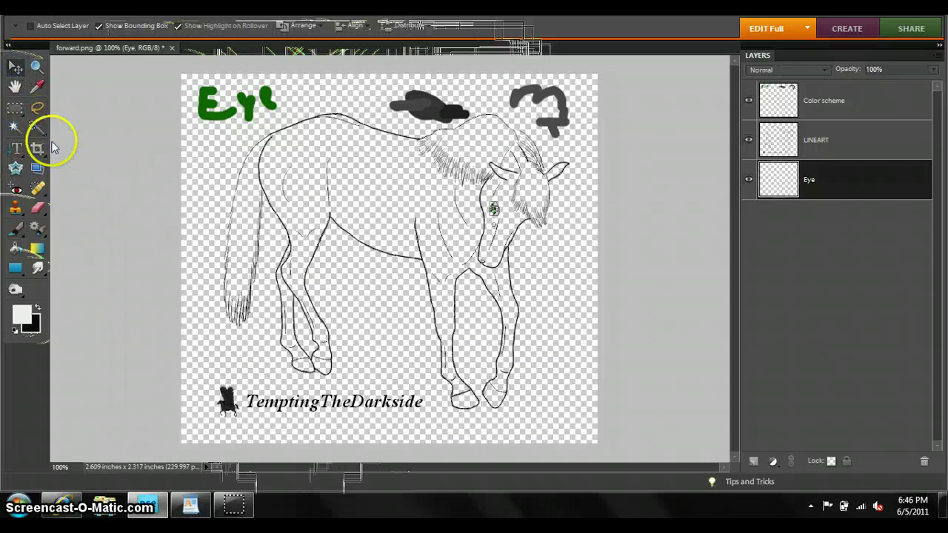
pyautogui.click(840, 100)
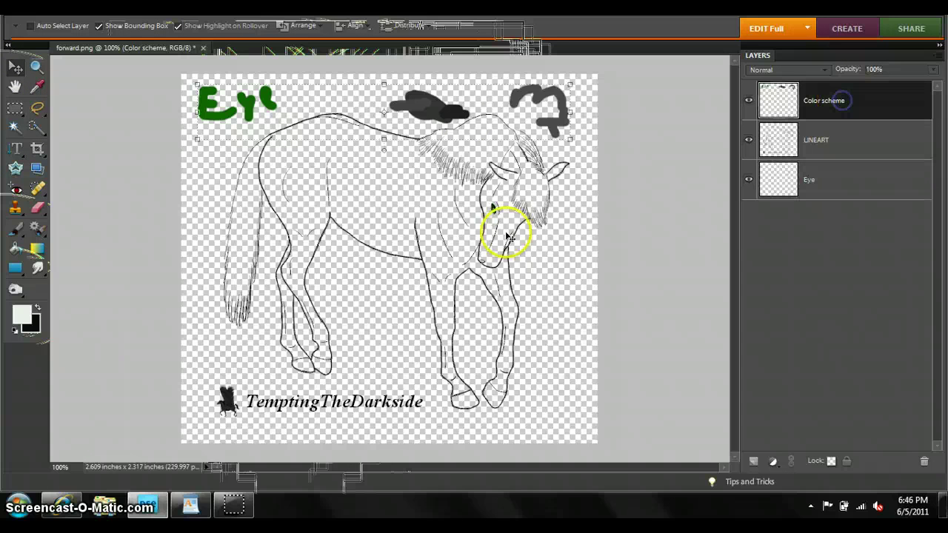
# - Add a new layer below Eye and name it 'Body'
pyautogui.click(789, 178)
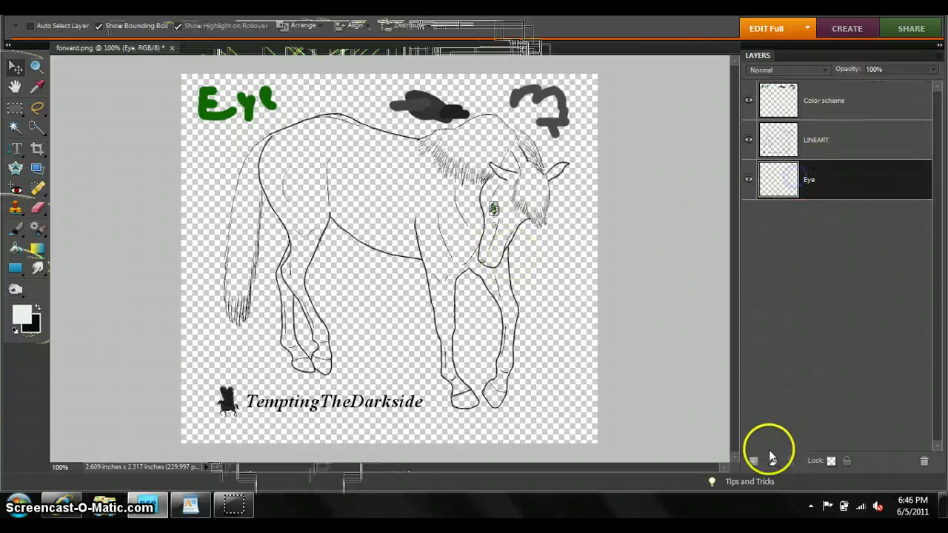
pyautogui.click(769, 453)
pyautogui.moveTo(814, 214); pyautogui.dragTo(806, 185)
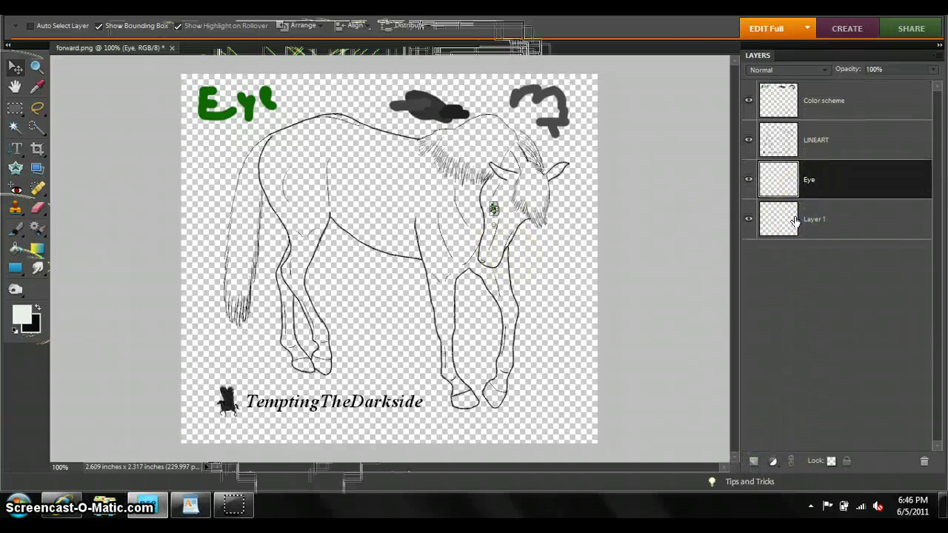
pyautogui.click(794, 220)
pyautogui.doubleClick(847, 220)
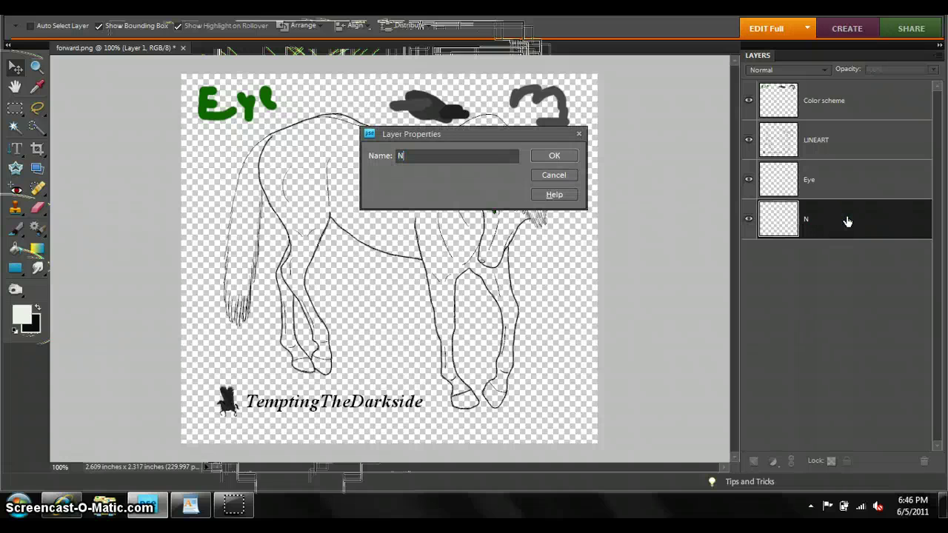
pyautogui.write('y')
pyautogui.press('Return')
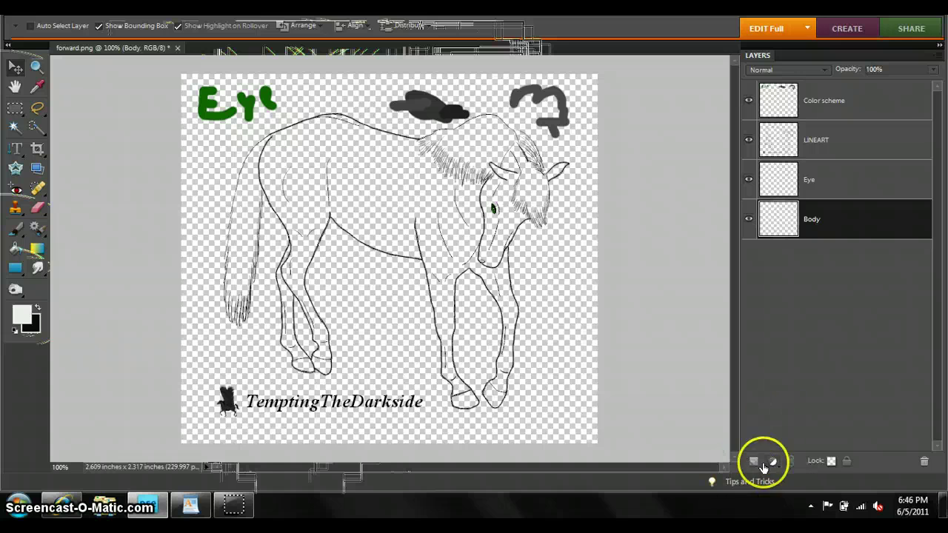
# - Add a 'mane' layer beneath Body
pyautogui.click(751, 461)
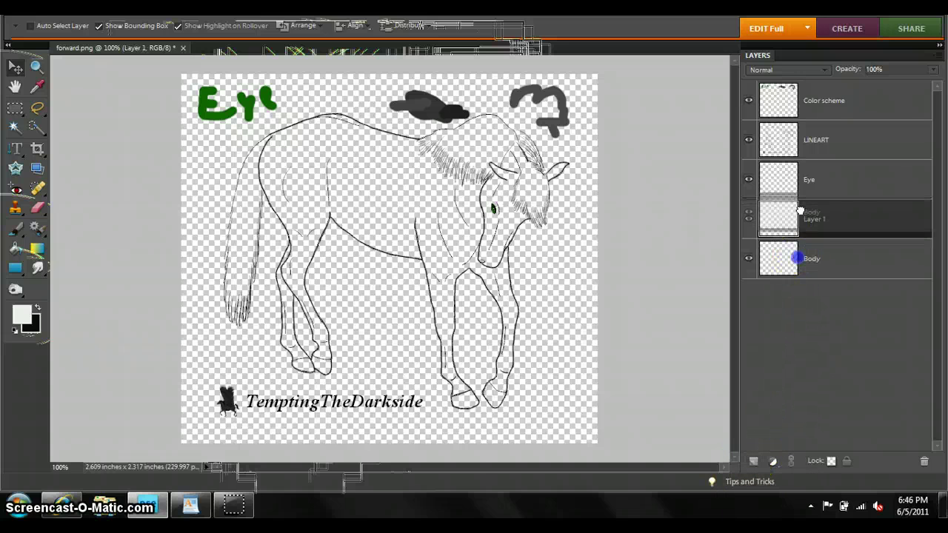
pyautogui.moveTo(796, 260); pyautogui.dragTo(798, 216)
pyautogui.doubleClick(807, 258)
pyautogui.write('man')
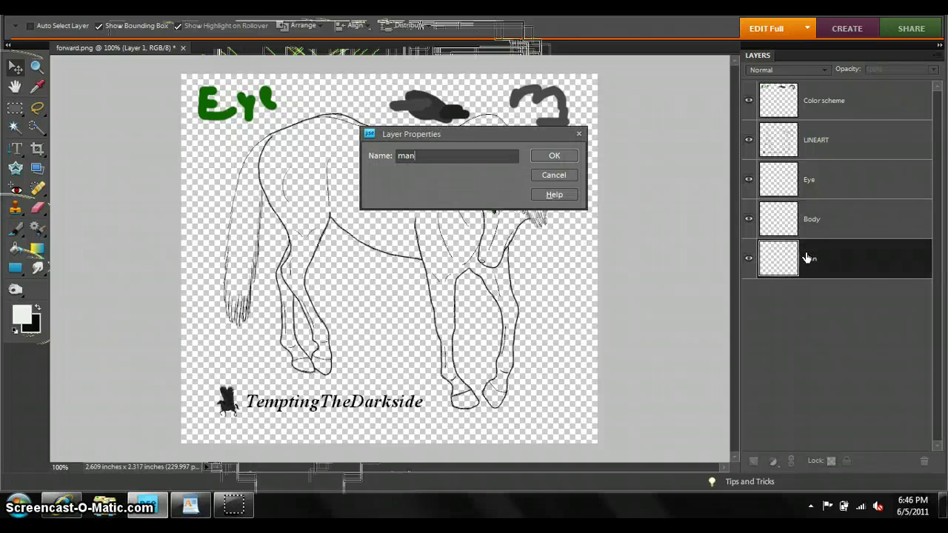
pyautogui.write('e')
pyautogui.press('Return')
# - Add two more layers named 'tail' and 'hooves'
pyautogui.click(751, 461)
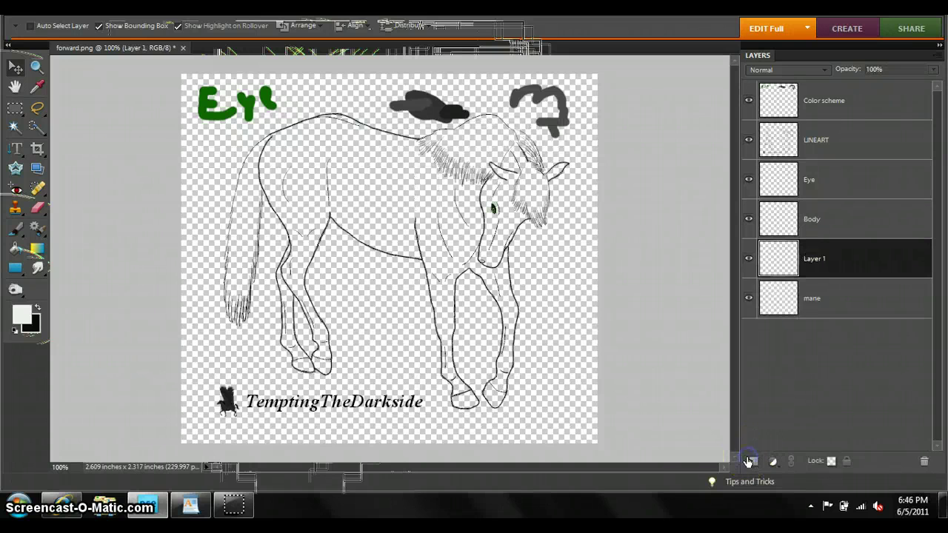
pyautogui.click(818, 312)
pyautogui.doubleClick(815, 258)
pyautogui.write('tail')
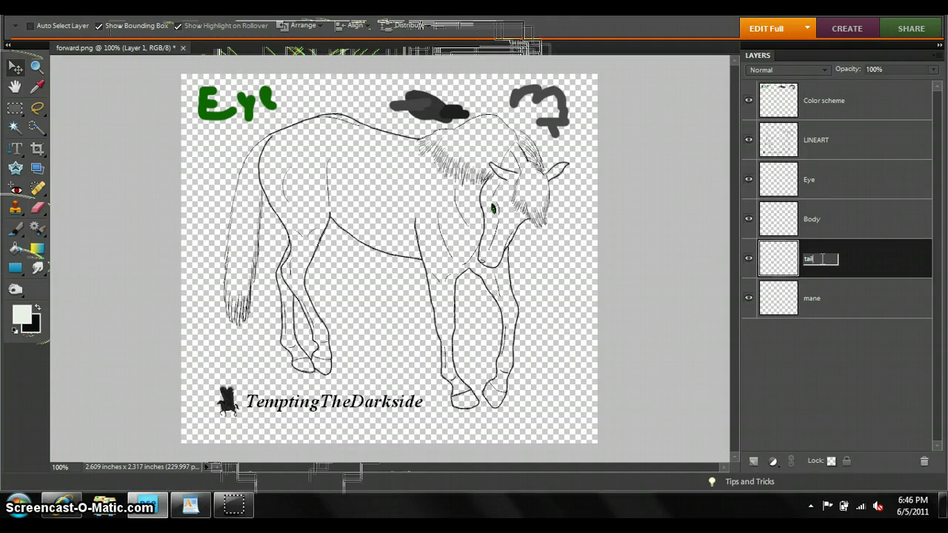
pyautogui.click(752, 460)
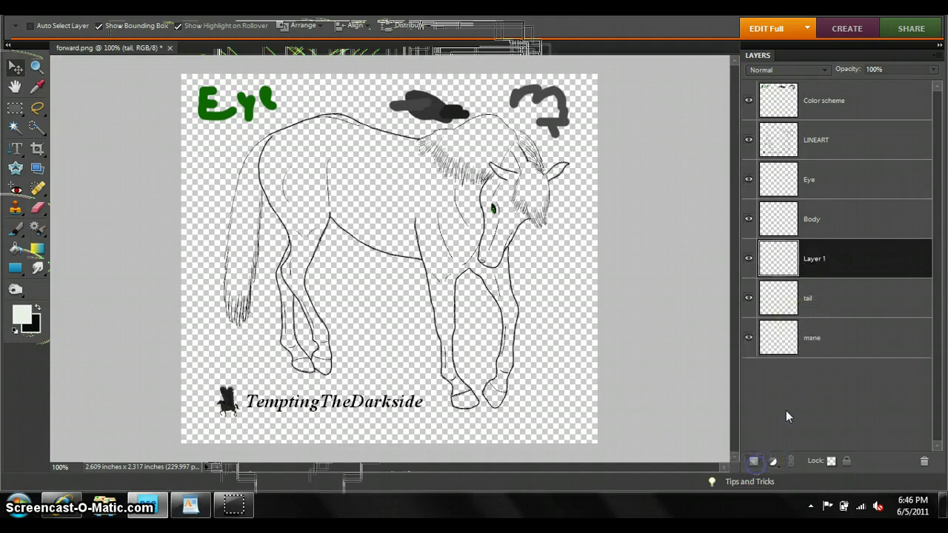
pyautogui.doubleClick(814, 272)
pyautogui.write('hooves')
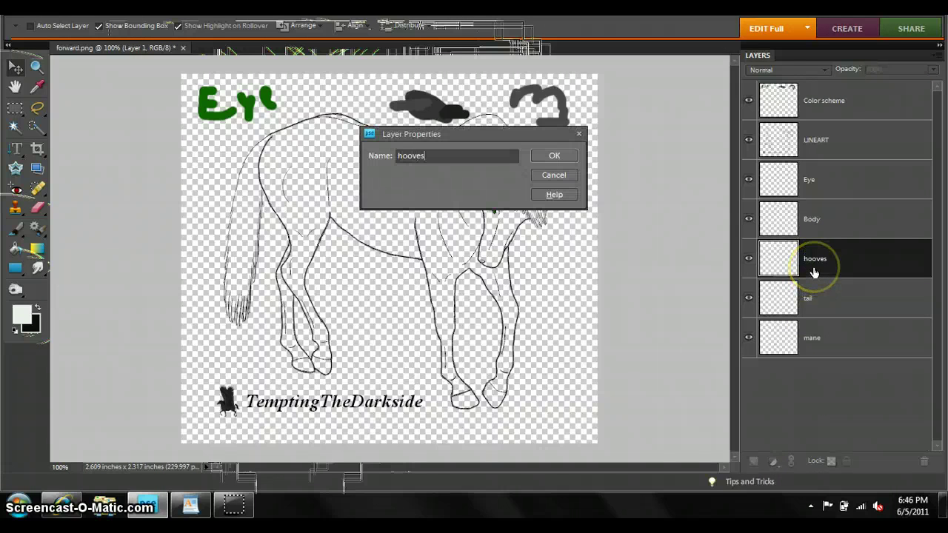
pyautogui.press('Return')
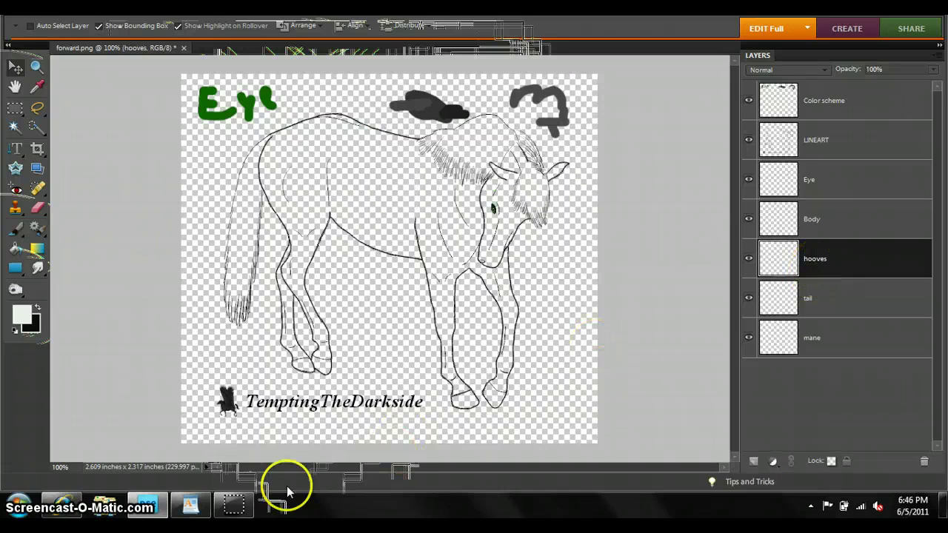
# - Replace the WordPad tutorial paragraph with 'Always use lots of layers.' and return to Photoshop Elements
pyautogui.click(187, 505)
pyautogui.tripleClick(347, 305)
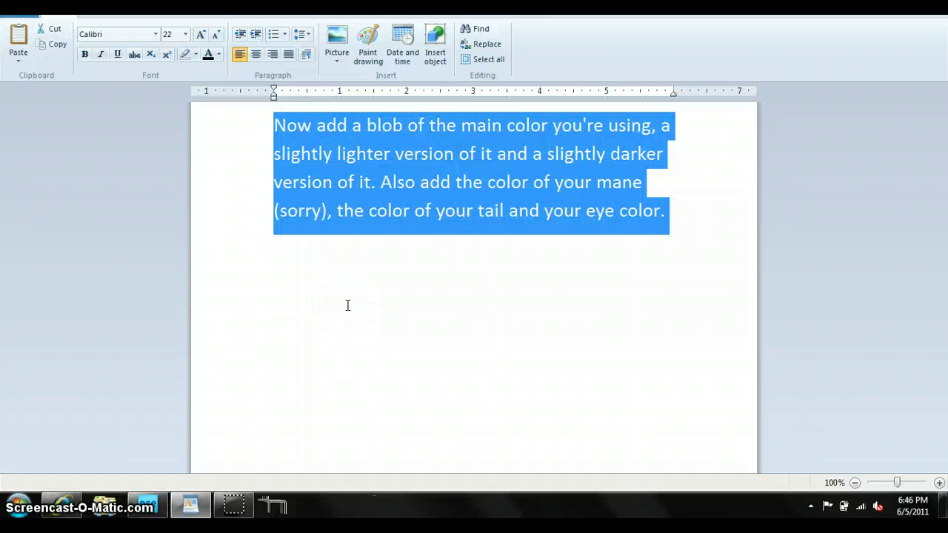
pyautogui.moveTo(278, 125); pyautogui.dragTo(596, 309)
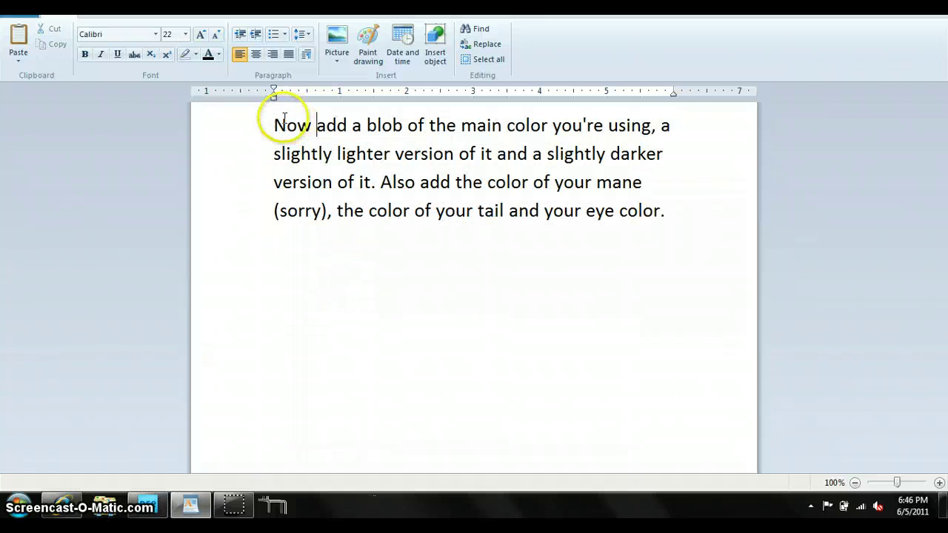
pyautogui.write('Alcolor.')
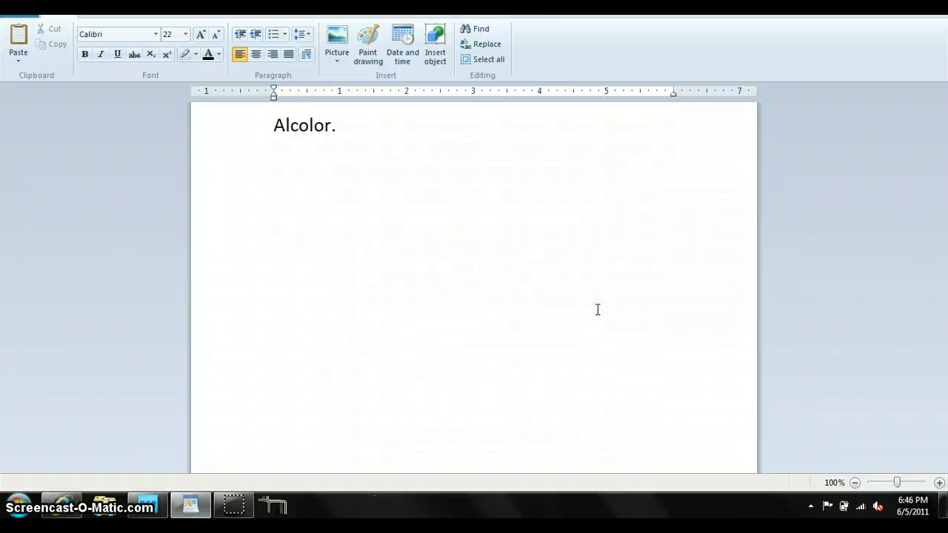
pyautogui.hotkey('shift', 'End')
pyautogui.press('Delete')
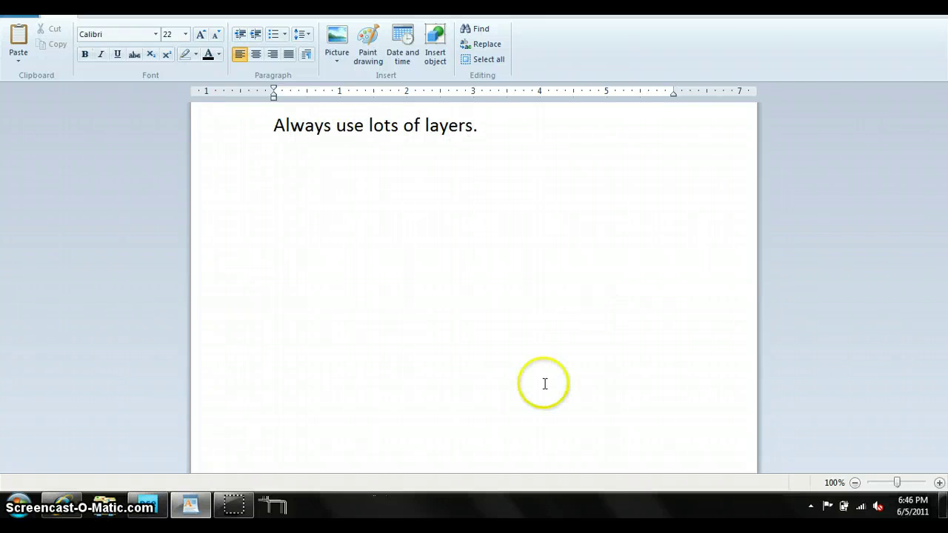
pyautogui.click(148, 506)
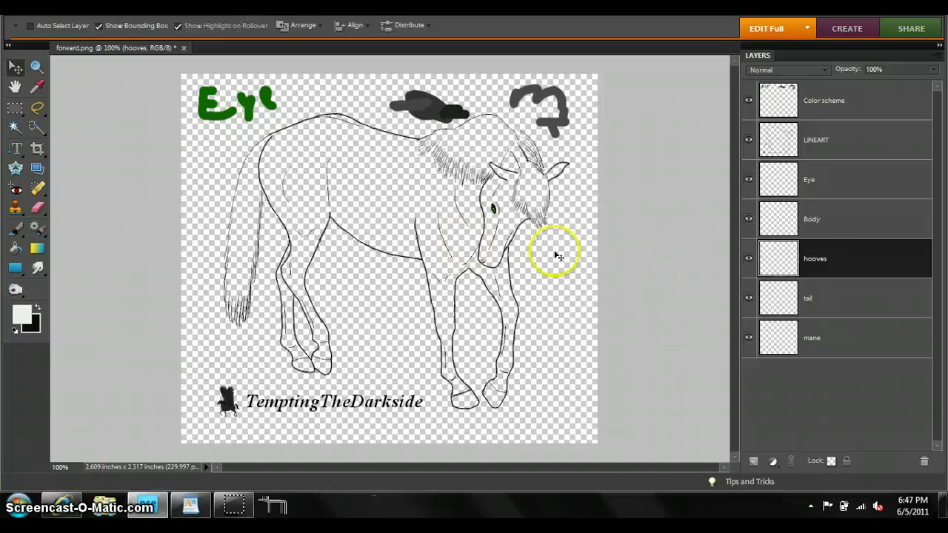
# - On the Body layer, sample the dark grey blob with the Eyedropper as the foreground colour
pyautogui.click(819, 219)
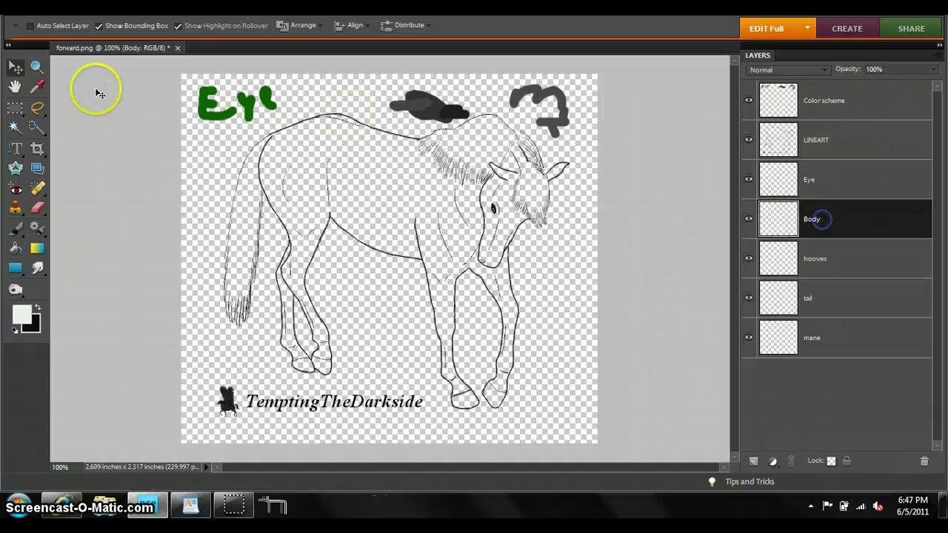
pyautogui.click(37, 87)
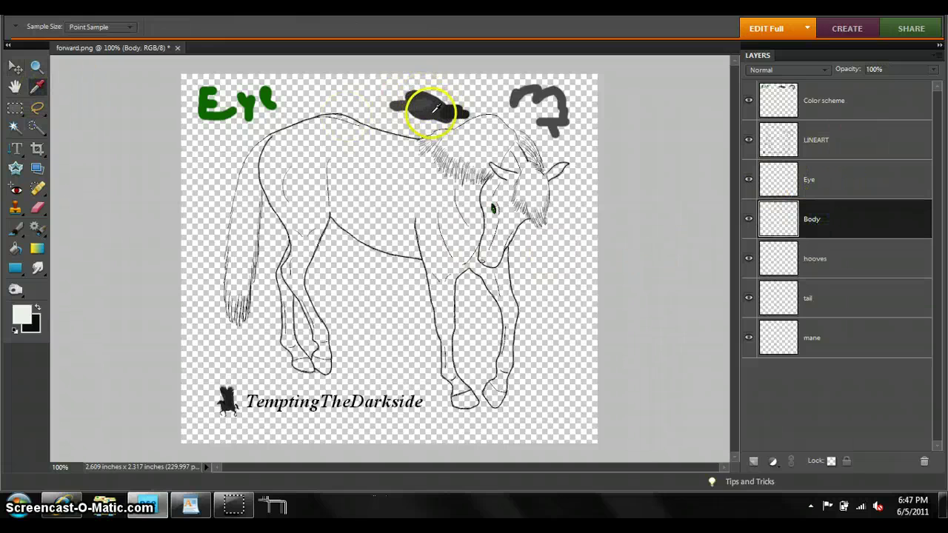
pyautogui.click(434, 107)
# - On LINEART, Magic Wand the empty area around the horse, then Select Inverse
pyautogui.click(14, 128)
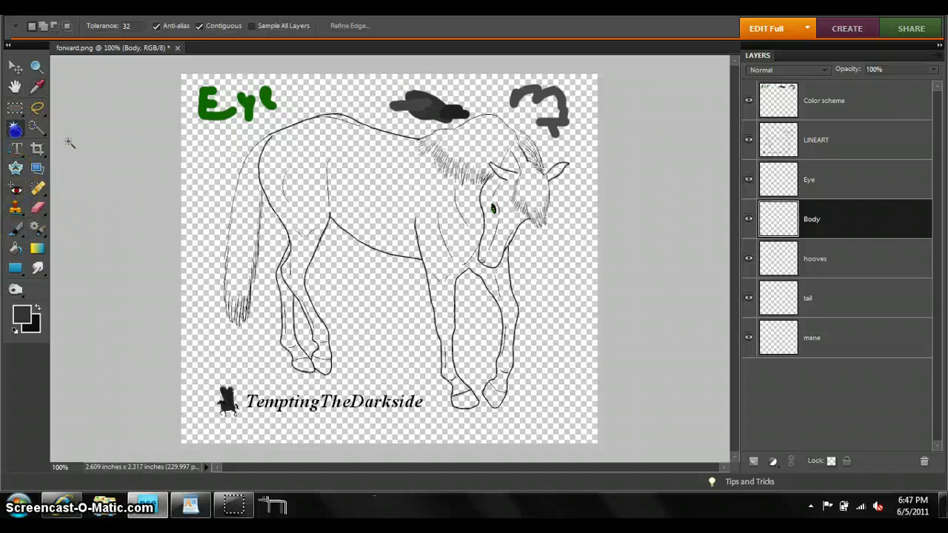
pyautogui.click(852, 130)
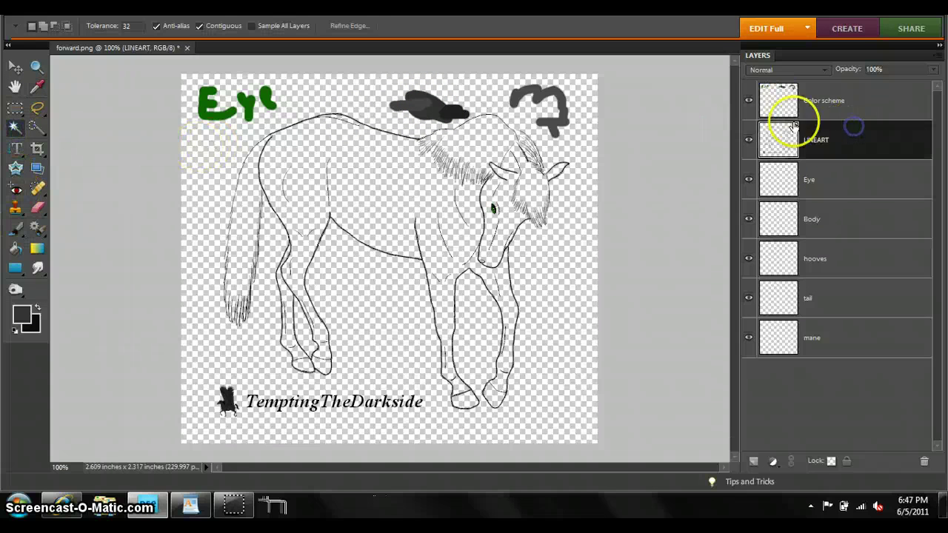
pyautogui.click(349, 106)
pyautogui.rightClick(349, 106)
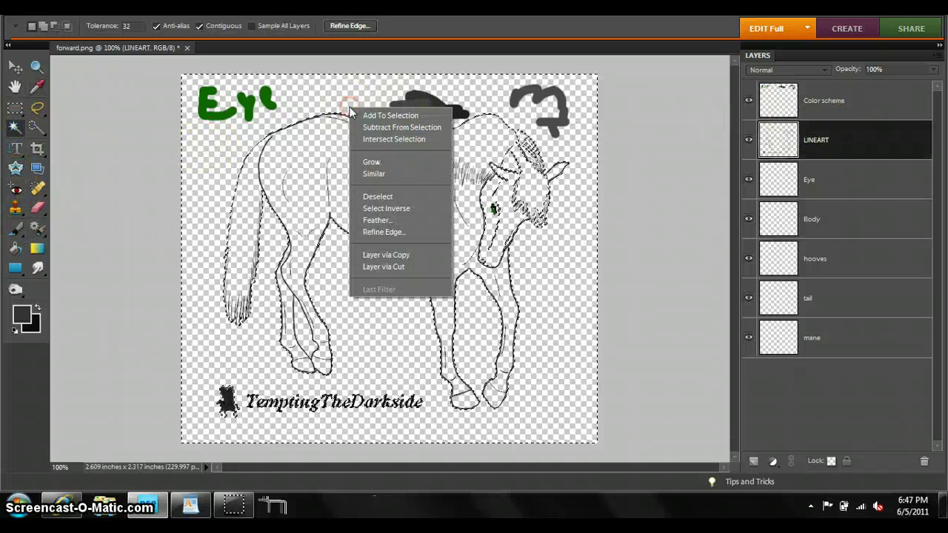
pyautogui.click(386, 209)
# - Clear the selection with the Rectangular Marquee on the Body layer, then select all the WordPad note text
pyautogui.click(803, 216)
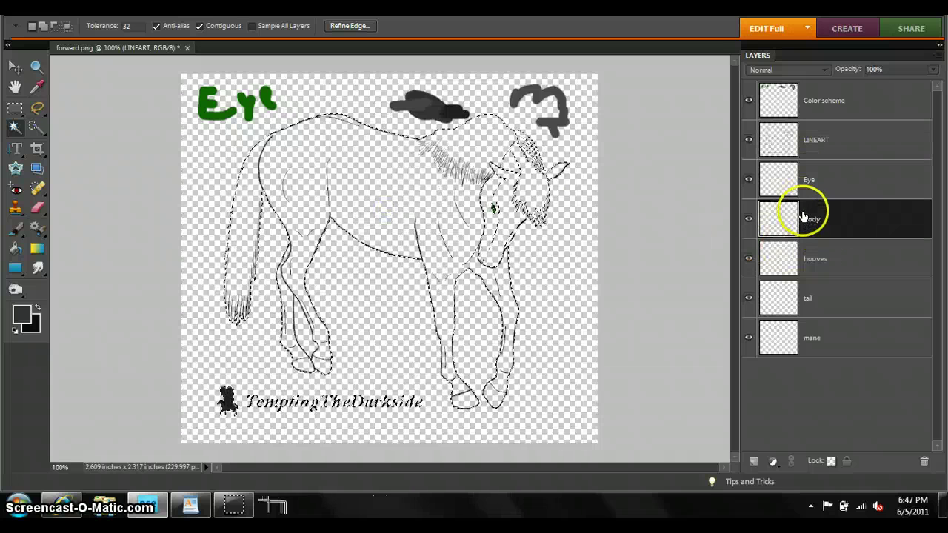
pyautogui.click(13, 109)
pyautogui.click(194, 135)
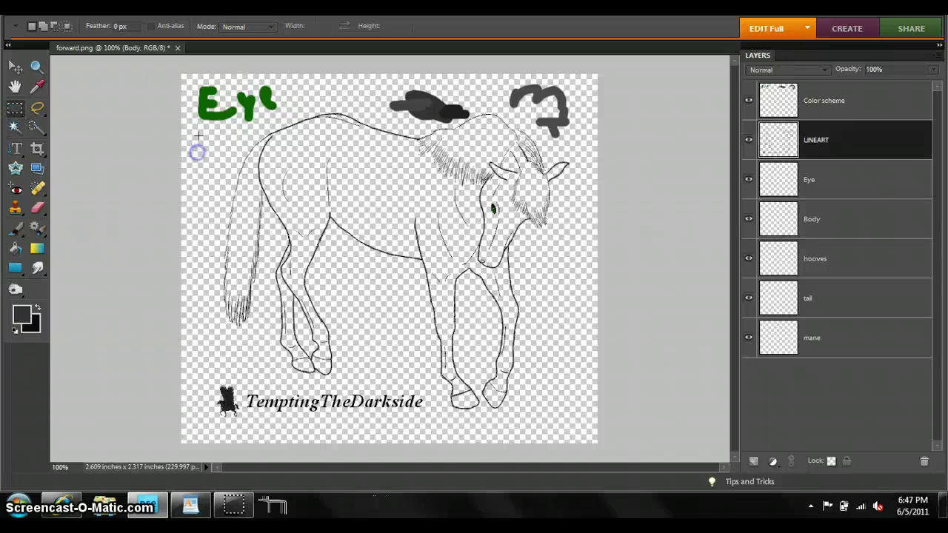
pyautogui.click(829, 222)
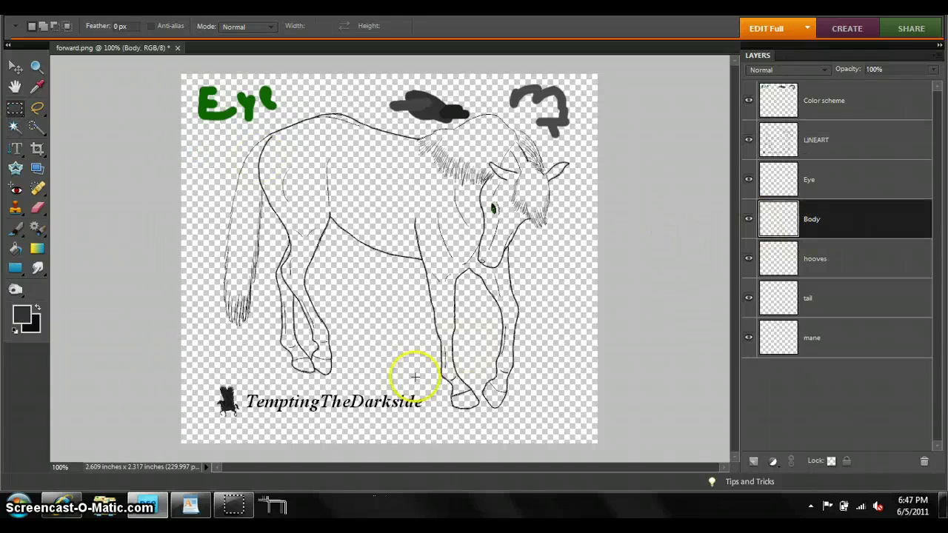
pyautogui.click(190, 506)
pyautogui.hotkey('ctrl', 'a')
# - Note 'never mind the "select inverse" thing.', close Community Help, and return to Photoshop Elements
pyautogui.write('ne')
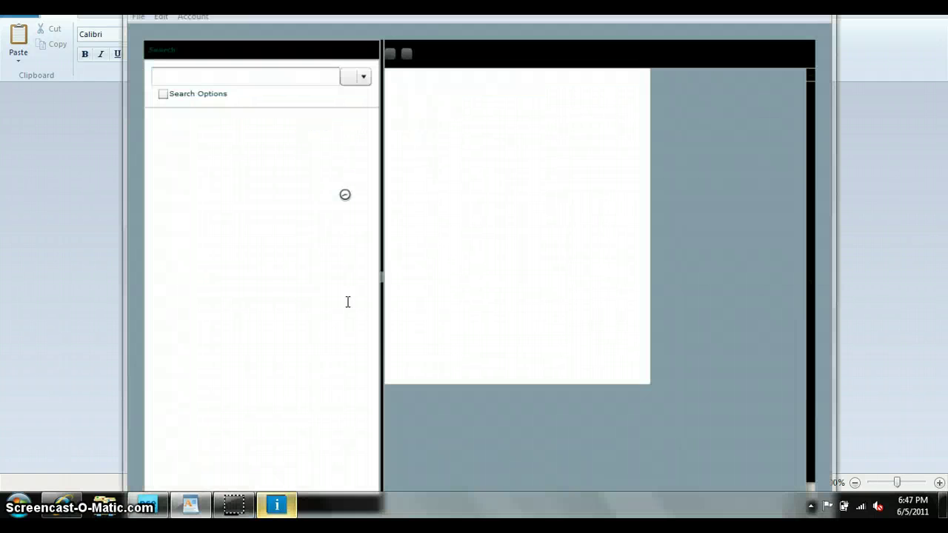
pyautogui.click(556, 199)
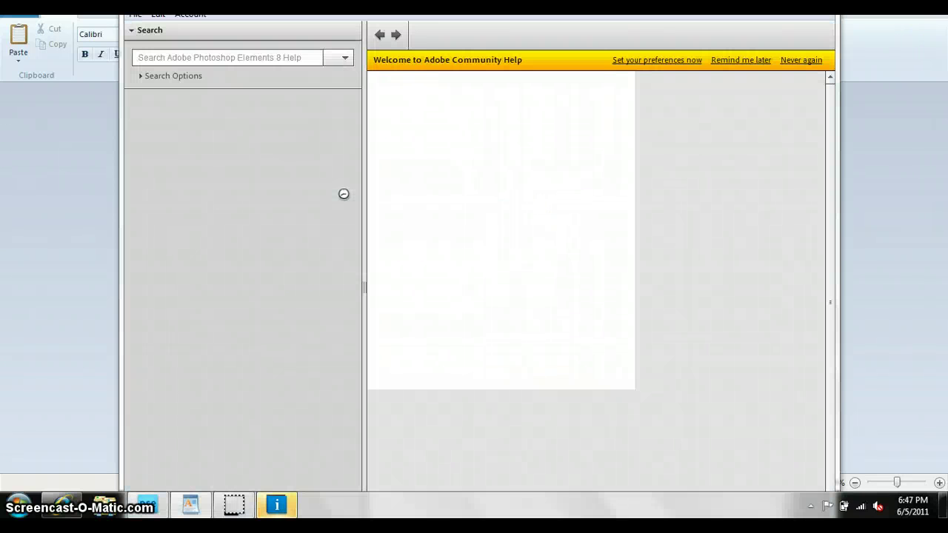
pyautogui.hotkey('alt', 'F4')
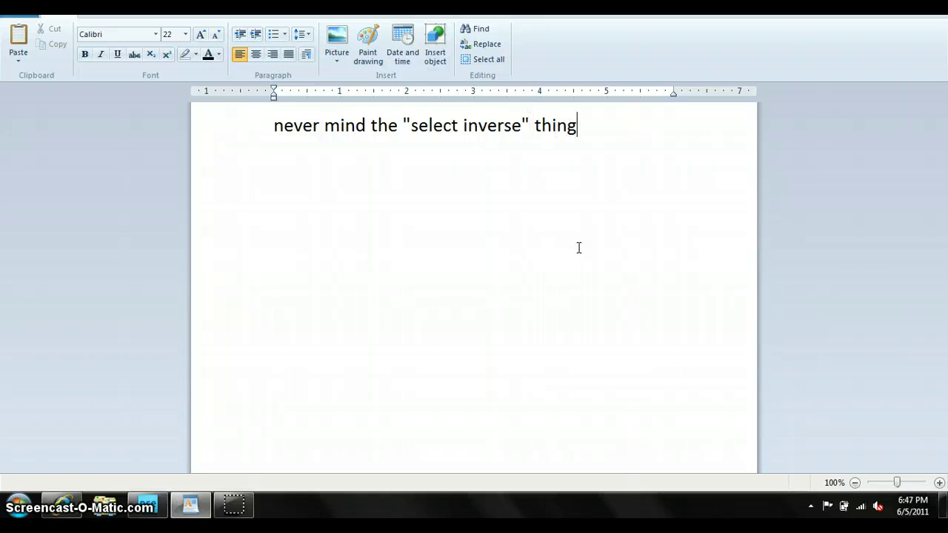
pyautogui.click(148, 506)
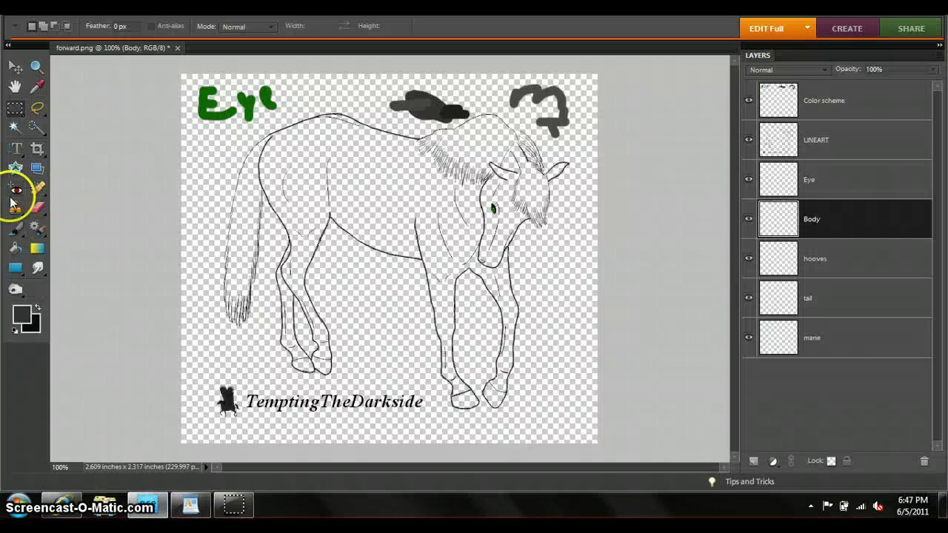
# - Take a 77 px Brush and undo the grey strokes that landed on the LINEART layer
pyautogui.click(16, 229)
pyautogui.click(145, 31)
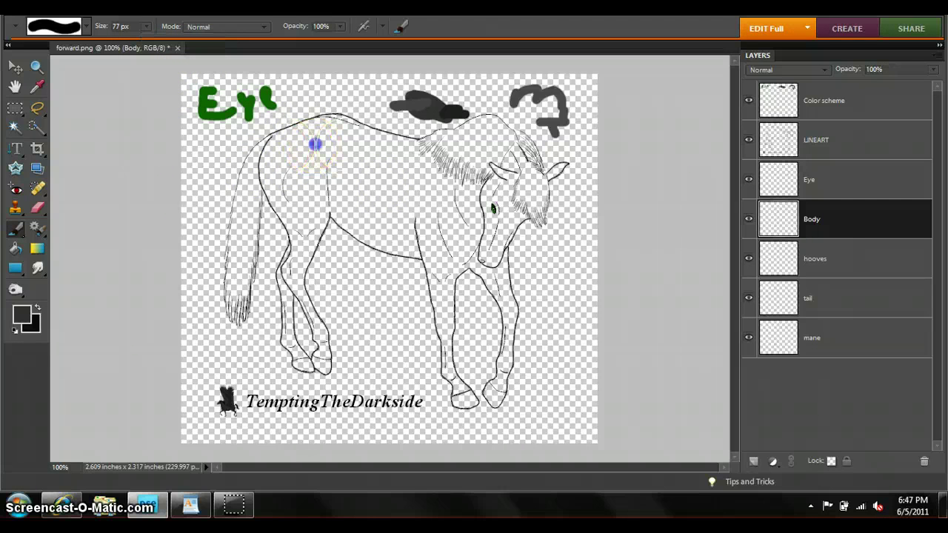
pyautogui.moveTo(313, 144); pyautogui.dragTo(237, 302)
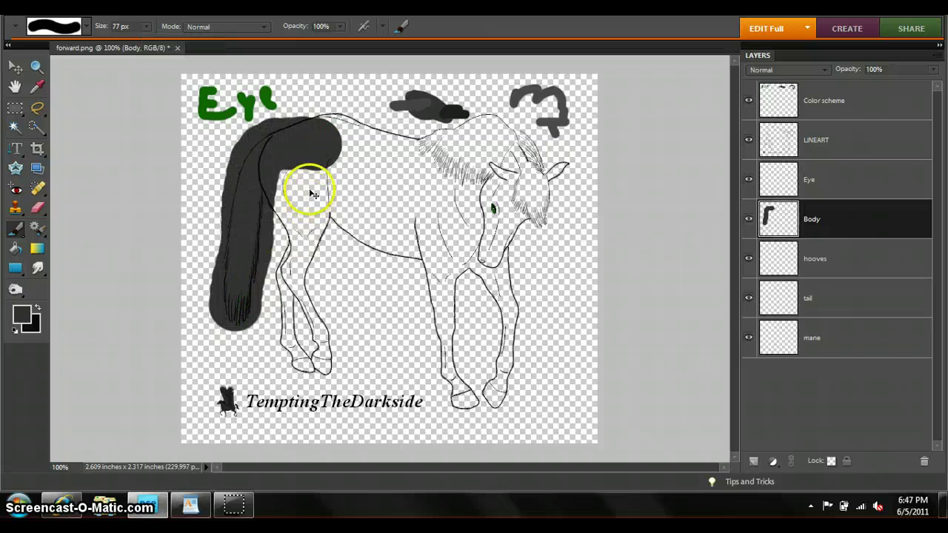
pyautogui.hotkey('ctrl', 'z')
pyautogui.hotkey('ctrl', 'z')
pyautogui.moveTo(286, 145); pyautogui.dragTo(295, 192)
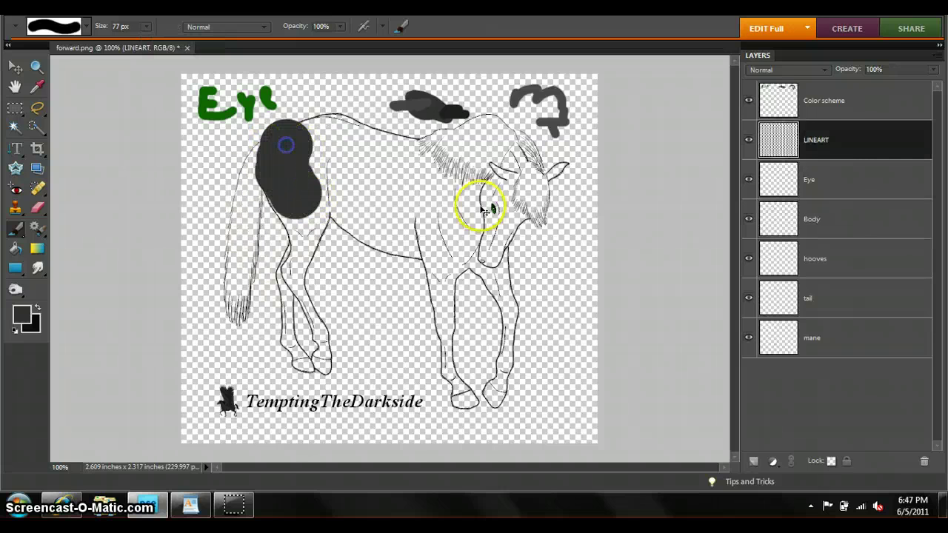
pyautogui.hotkey('ctrl', 'z')
# - Paint dark grey on the Body layer over the rump, back, neck and belly
pyautogui.click(797, 217)
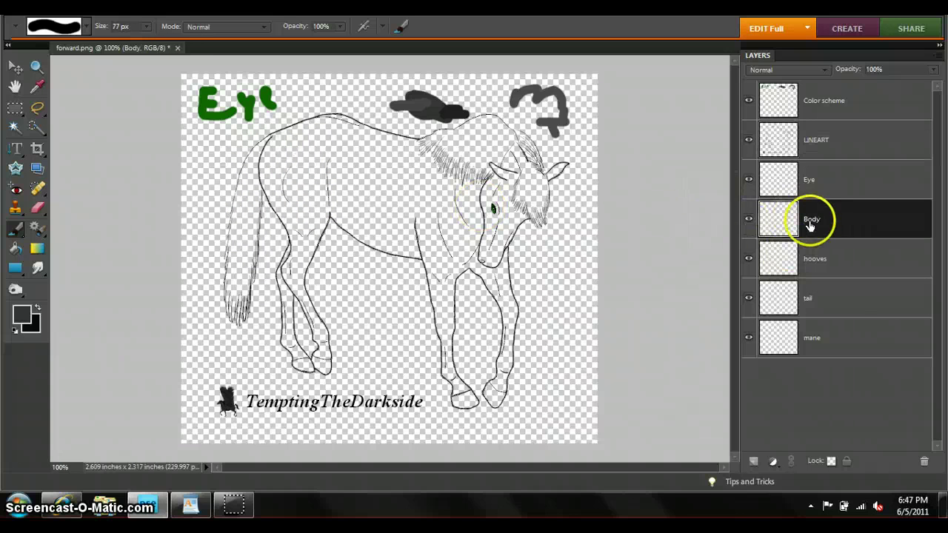
pyautogui.moveTo(292, 150)
pyautogui.mouseDown()
pyautogui.moveTo(329, 342)
pyautogui.moveTo(318, 118)
pyautogui.mouseUp()
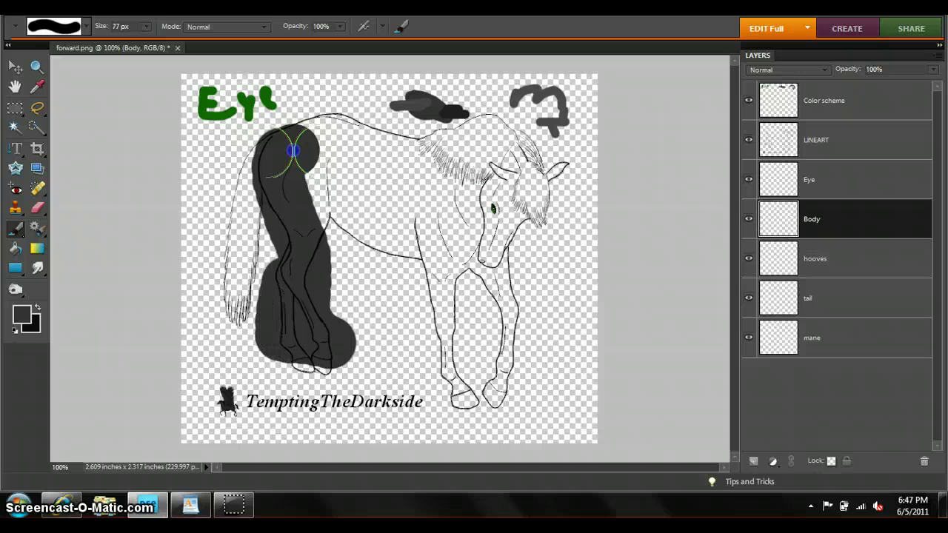
pyautogui.moveTo(293, 151)
pyautogui.mouseDown()
pyautogui.moveTo(407, 152)
pyautogui.moveTo(429, 180)
pyautogui.moveTo(486, 205)
pyautogui.moveTo(501, 160)
pyautogui.moveTo(491, 258)
pyautogui.moveTo(505, 226)
pyautogui.moveTo(563, 166)
pyautogui.mouseUp()
pyautogui.moveTo(491, 323)
pyautogui.mouseDown()
pyautogui.moveTo(500, 285)
pyautogui.moveTo(497, 392)
pyautogui.moveTo(467, 387)
pyautogui.moveTo(434, 349)
pyautogui.mouseUp()
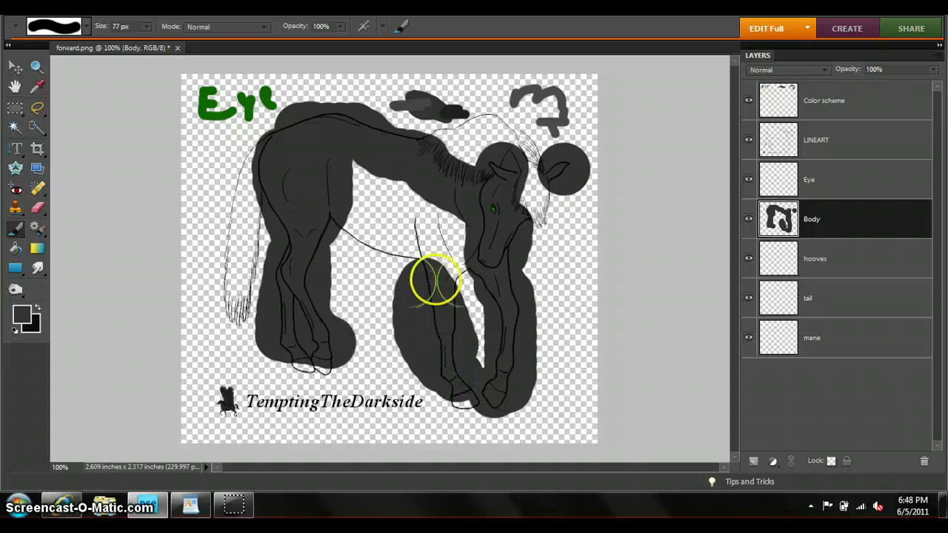
pyautogui.moveTo(438, 226); pyautogui.dragTo(381, 217)
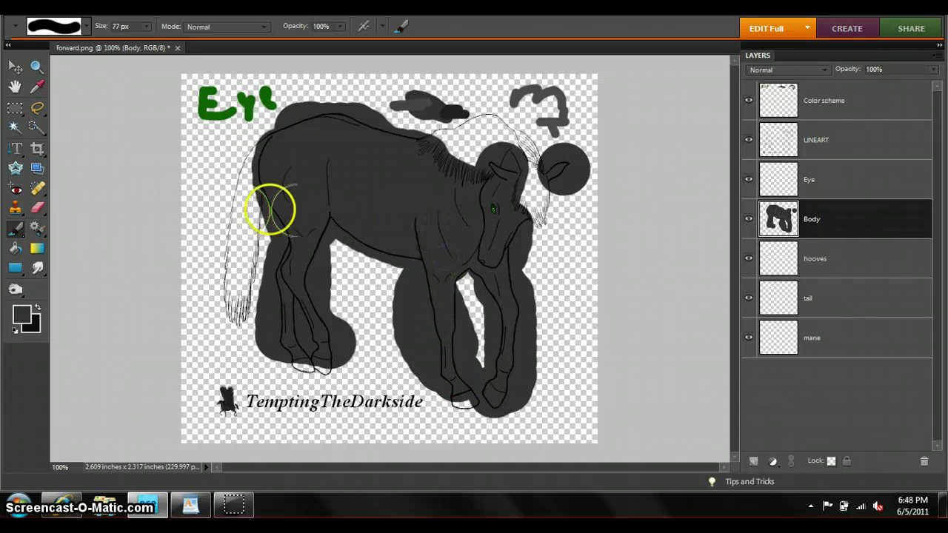
pyautogui.click(801, 134)
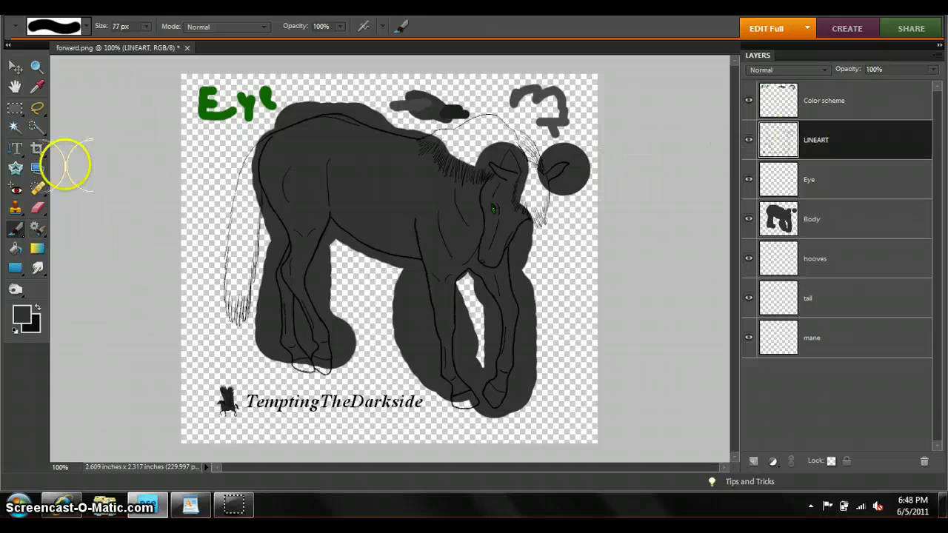
# - Magic Wand the empty area outside the horse, and note 'The Magic Wand is fuzzy touch in GIMP' in WordPad
pyautogui.click(15, 127)
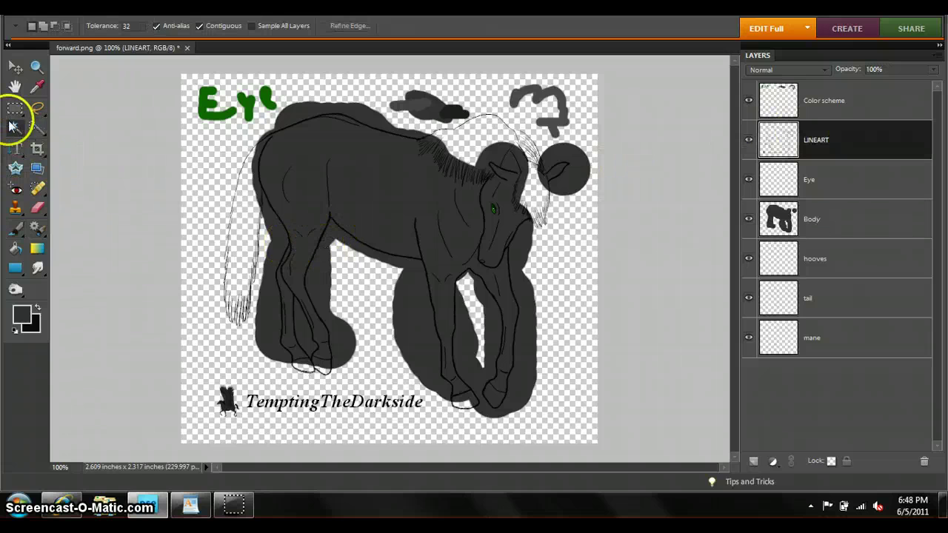
pyautogui.click(355, 289)
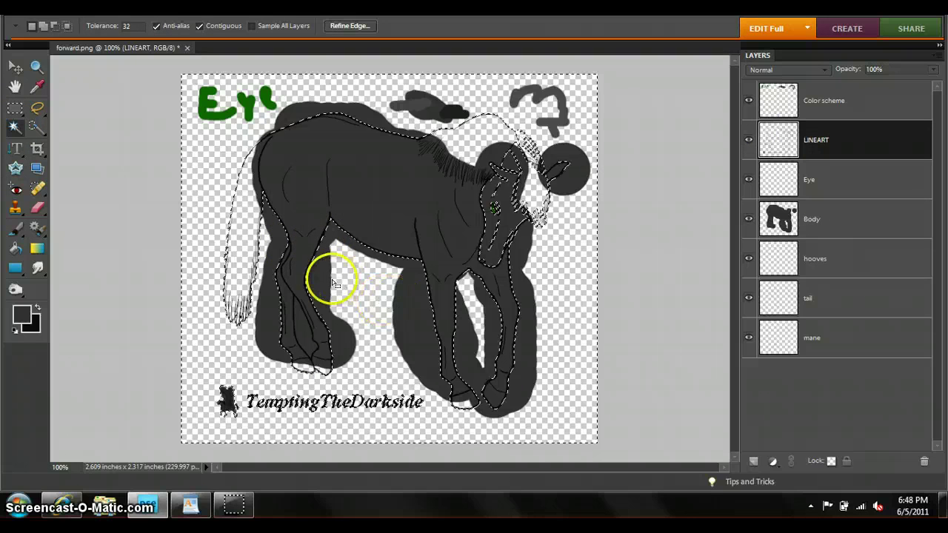
pyautogui.click(190, 504)
pyautogui.click(289, 360)
pyautogui.hotkey('ctrl', 'a')
pyautogui.write('T')
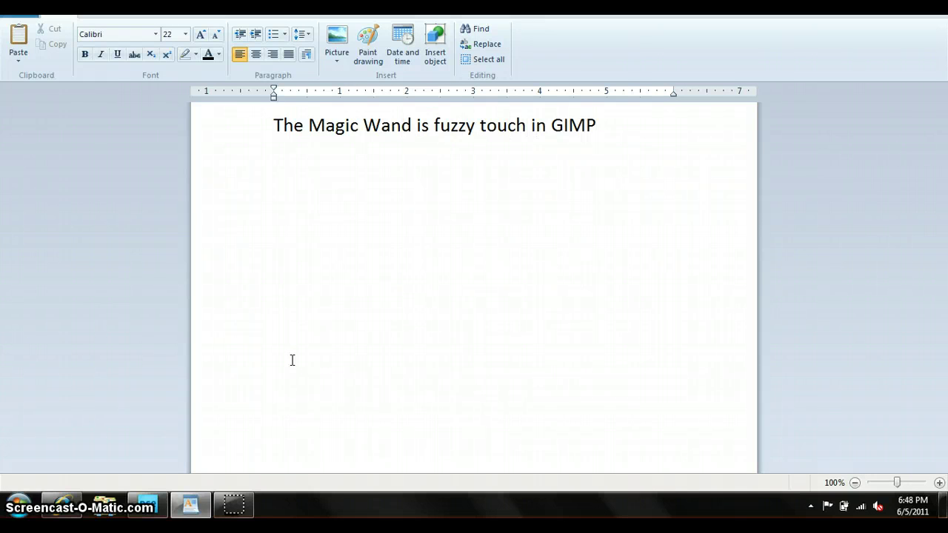
pyautogui.click(147, 505)
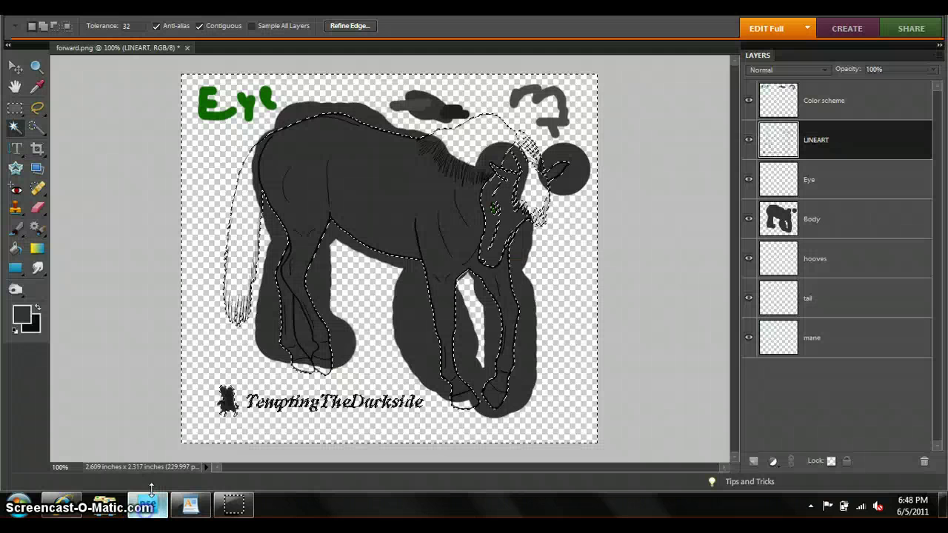
# - Set the Eraser to Brush mode at 59 px and target the Body layer
pyautogui.click(38, 207)
pyautogui.click(147, 26)
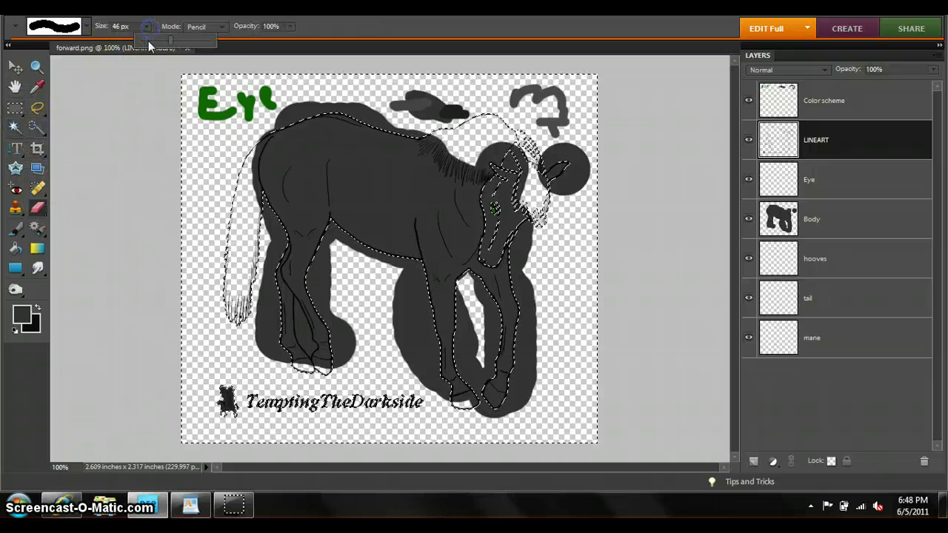
pyautogui.click(212, 27)
pyautogui.click(201, 38)
pyautogui.click(268, 261)
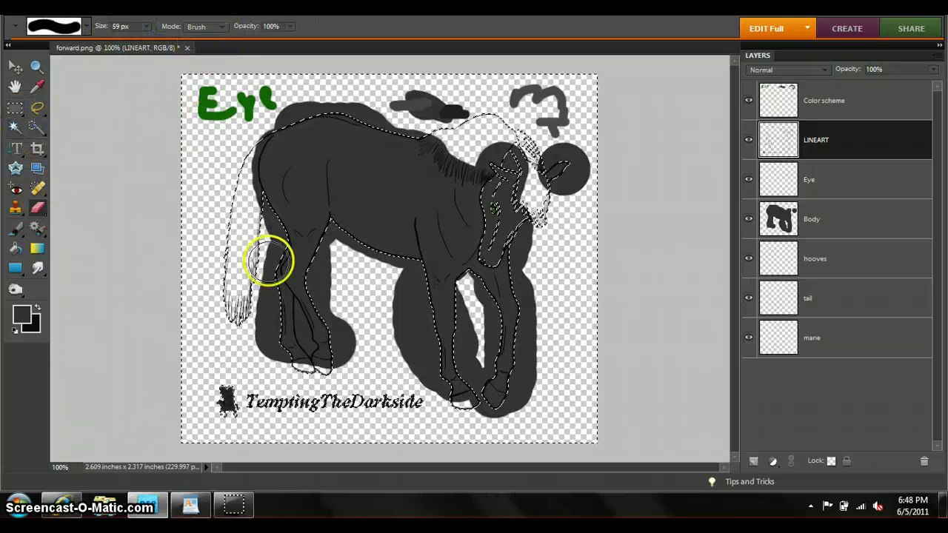
pyautogui.click(842, 222)
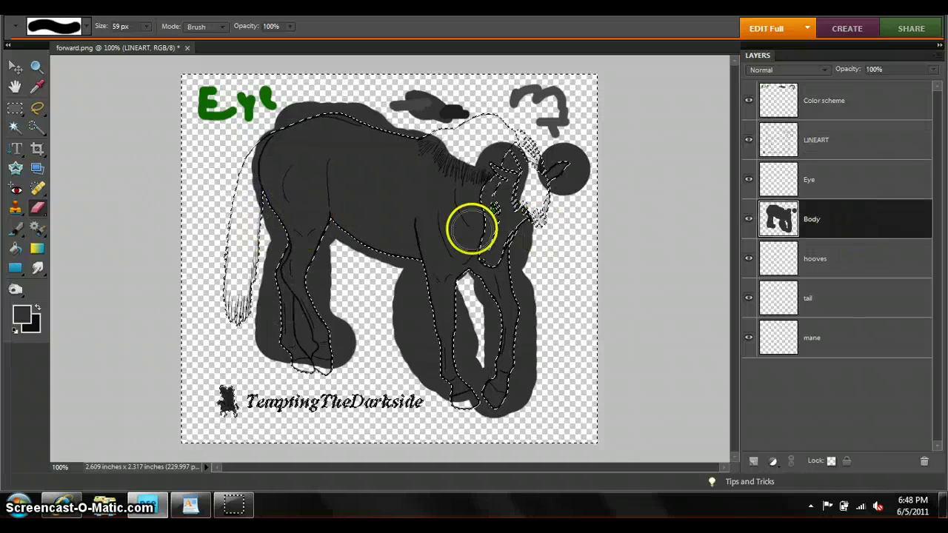
# - Erase grey overspill near the tail, below the belly, between the front legs, and around the head
pyautogui.moveTo(269, 200); pyautogui.dragTo(268, 198)
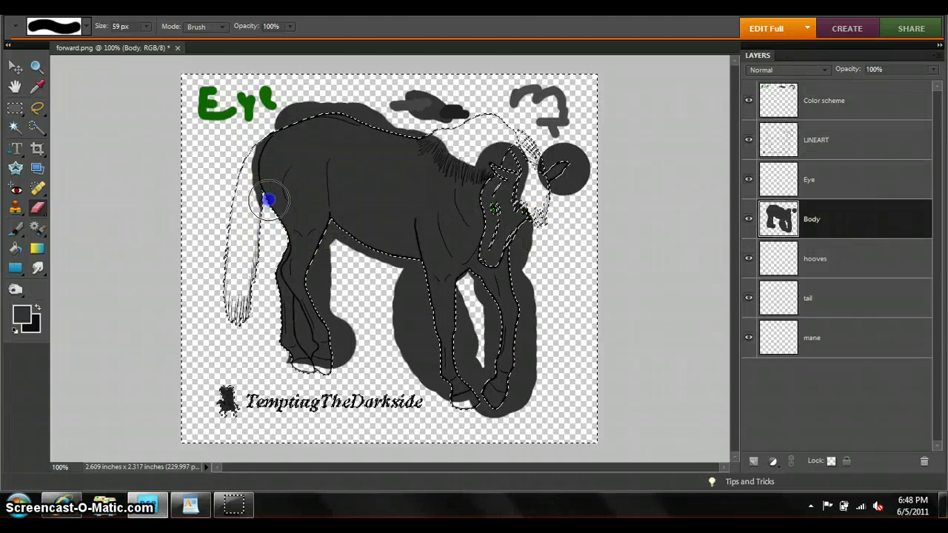
pyautogui.moveTo(355, 244)
pyautogui.mouseDown()
pyautogui.moveTo(422, 307)
pyautogui.moveTo(444, 388)
pyautogui.moveTo(489, 387)
pyautogui.moveTo(456, 293)
pyautogui.mouseUp()
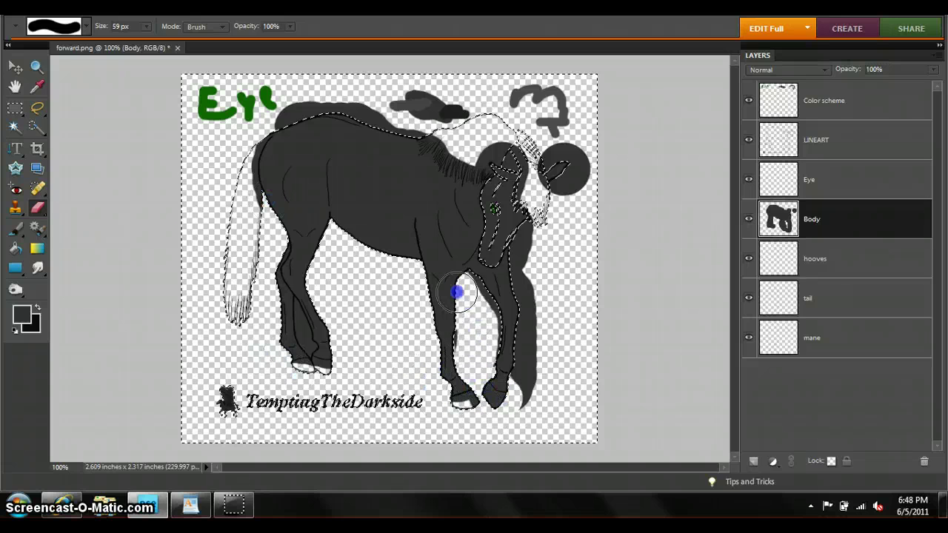
pyautogui.moveTo(463, 378)
pyautogui.mouseDown()
pyautogui.moveTo(457, 282)
pyautogui.moveTo(501, 338)
pyautogui.moveTo(519, 382)
pyautogui.mouseUp()
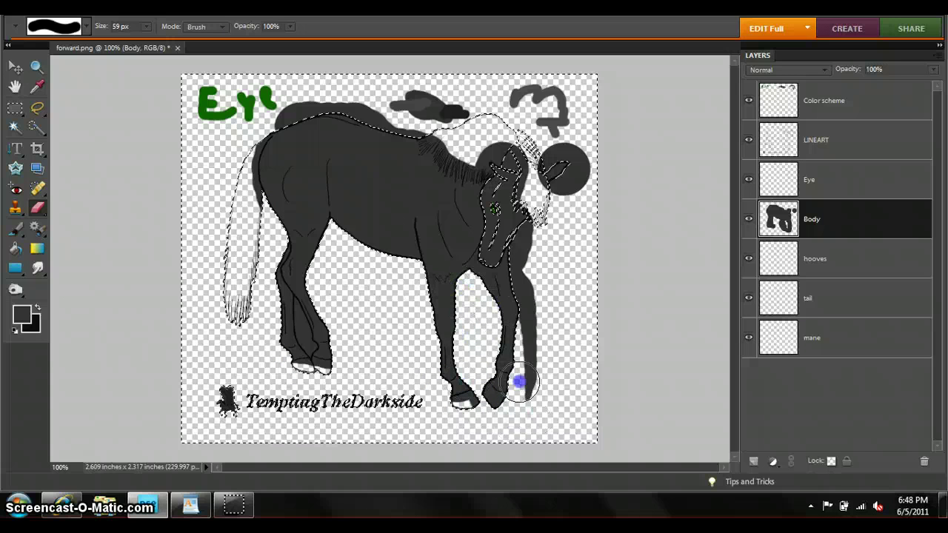
pyautogui.moveTo(527, 260)
pyautogui.mouseDown()
pyautogui.moveTo(521, 250)
pyautogui.moveTo(538, 235)
pyautogui.moveTo(559, 291)
pyautogui.mouseUp()
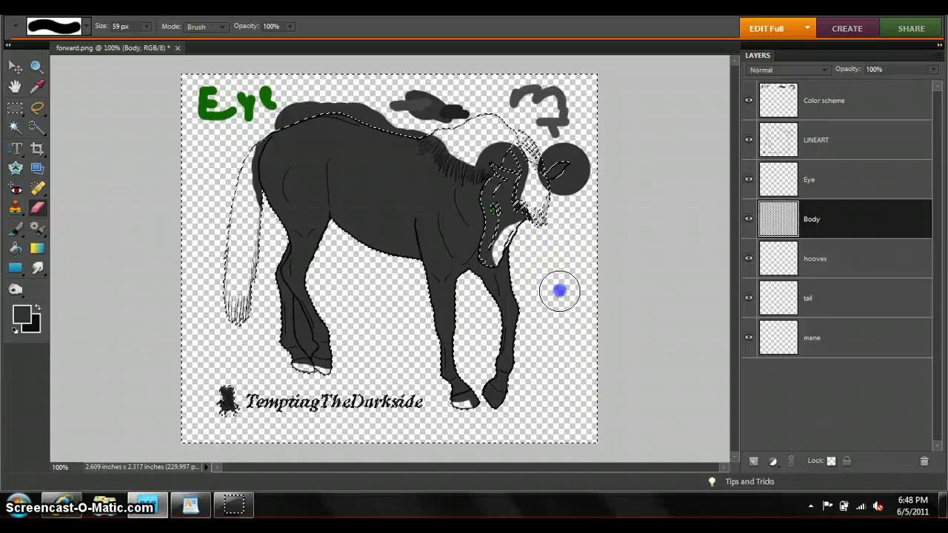
pyautogui.moveTo(555, 175); pyautogui.dragTo(538, 192)
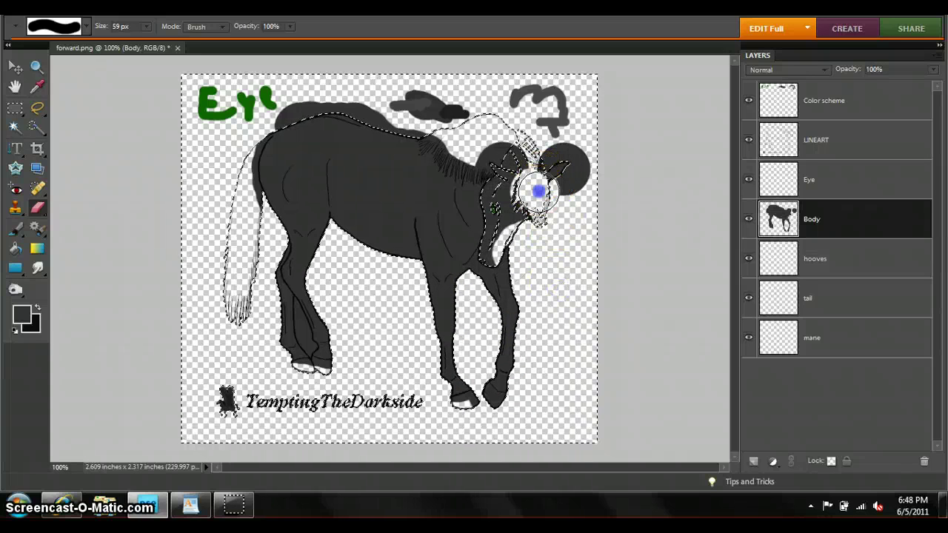
pyautogui.moveTo(538, 192)
pyautogui.mouseDown()
pyautogui.moveTo(525, 148)
pyautogui.moveTo(546, 163)
pyautogui.mouseUp()
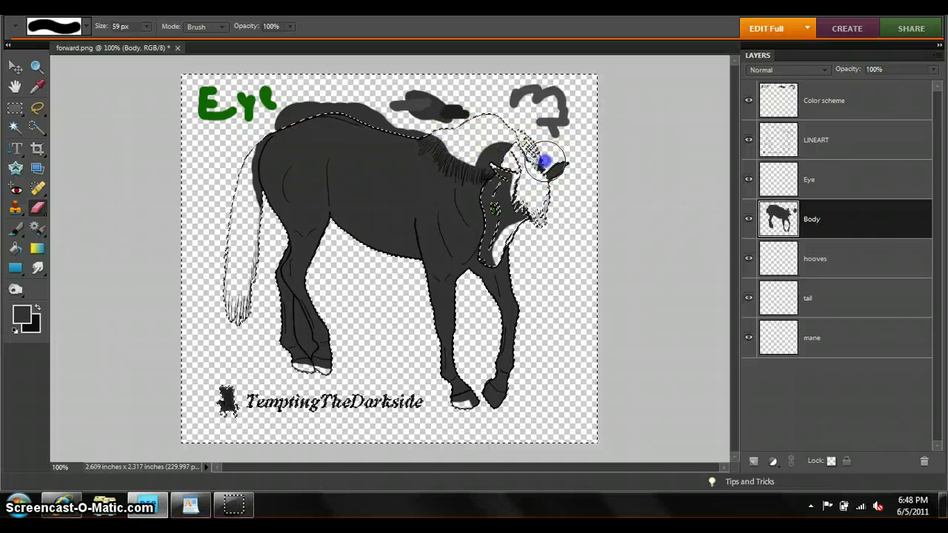
pyautogui.click(420, 129)
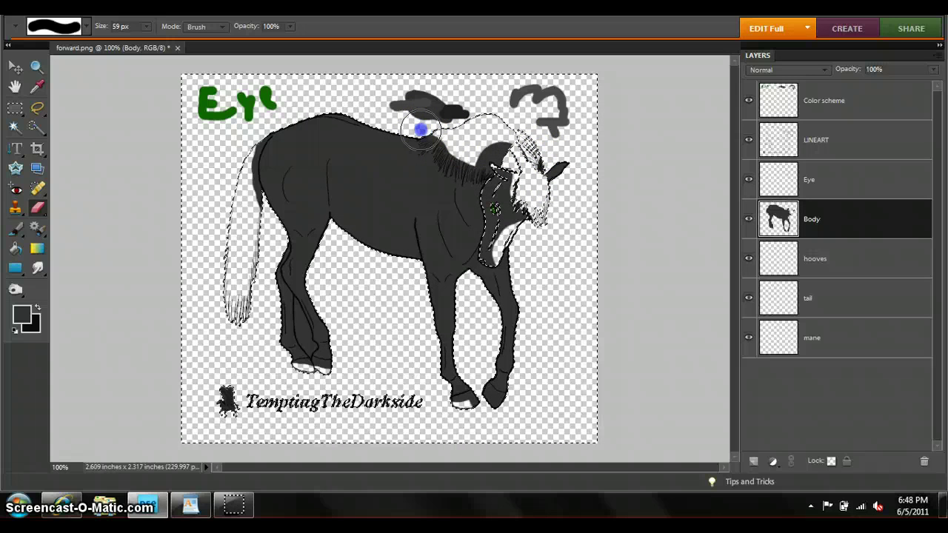
pyautogui.click(15, 109)
# - Drop the selection around the horse and zoom in closely on the back edge
pyautogui.click(112, 143)
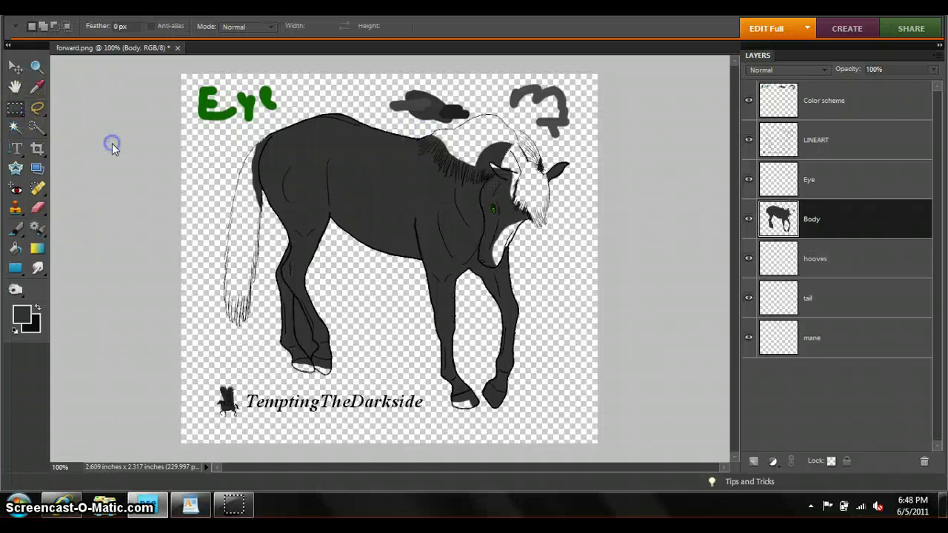
pyautogui.click(451, 190)
pyautogui.click(36, 68)
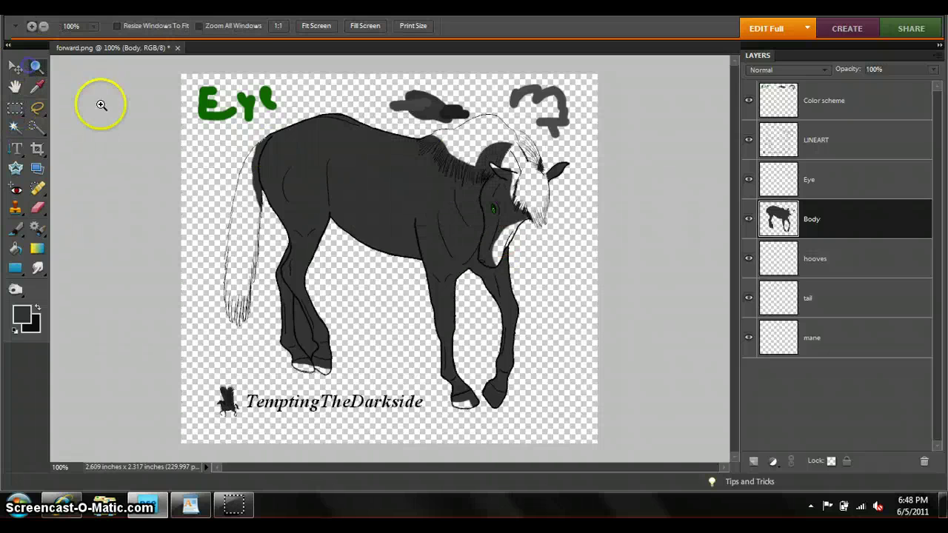
pyautogui.moveTo(243, 124); pyautogui.dragTo(274, 153)
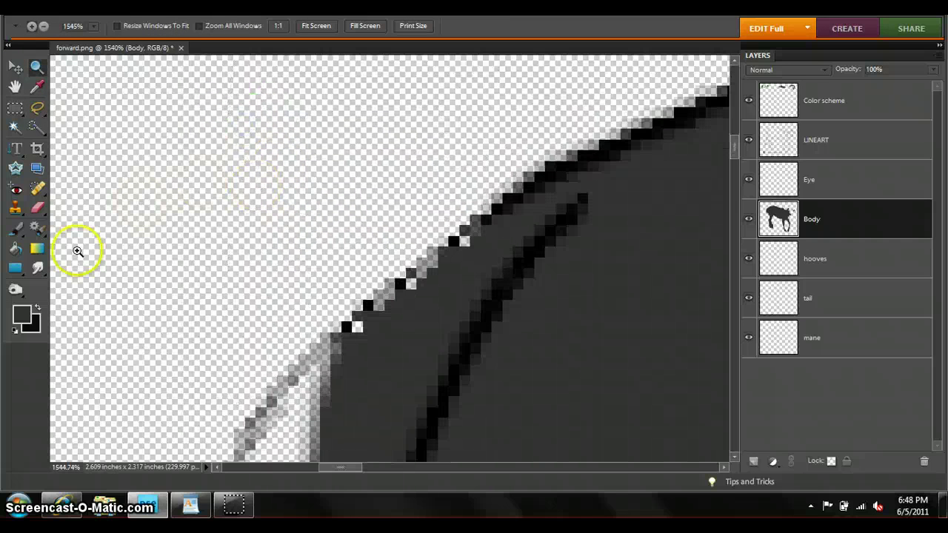
# - With a smaller eraser, remove grey fill spilling past the back outline
pyautogui.click(35, 207)
pyautogui.moveTo(146, 27); pyautogui.dragTo(139, 43)
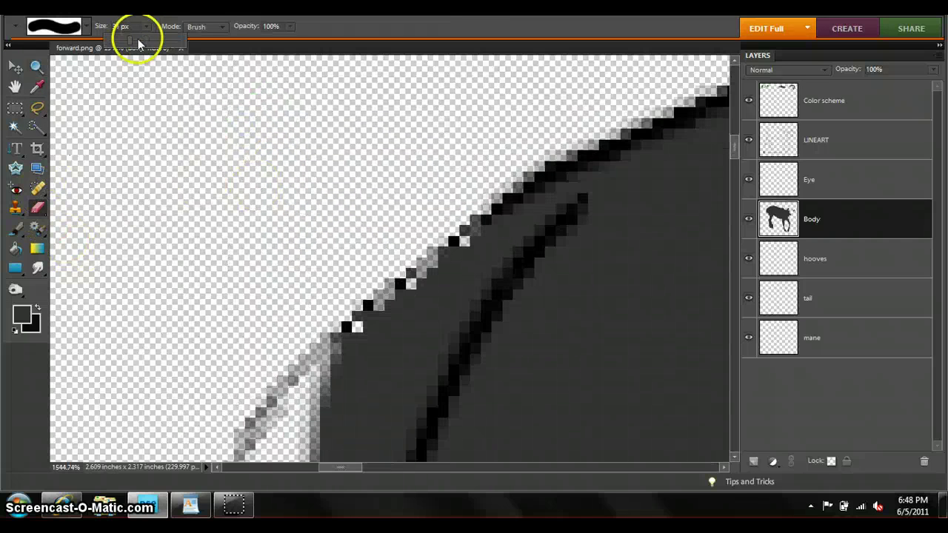
pyautogui.moveTo(495, 208)
pyautogui.mouseDown()
pyautogui.moveTo(543, 186)
pyautogui.moveTo(507, 212)
pyautogui.moveTo(348, 399)
pyautogui.mouseUp()
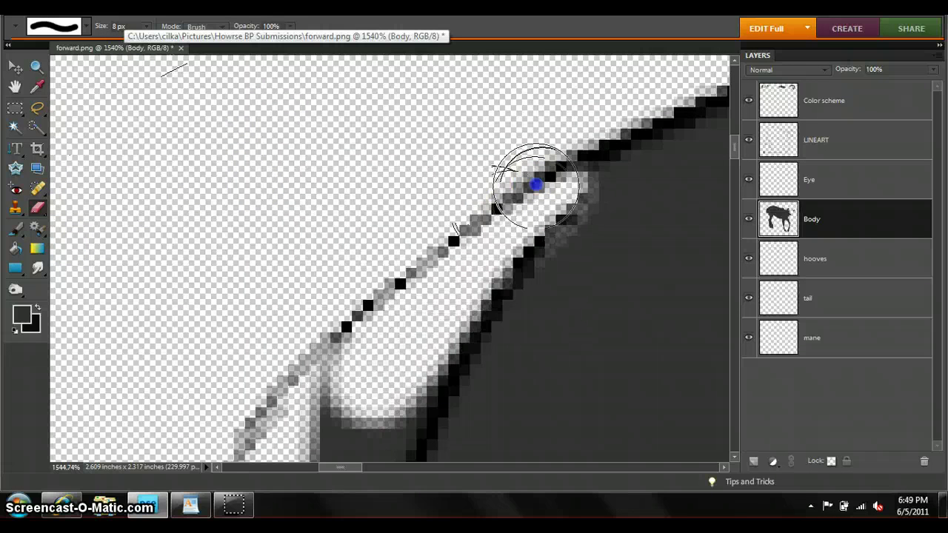
pyautogui.scroll(-5, 349, 254)
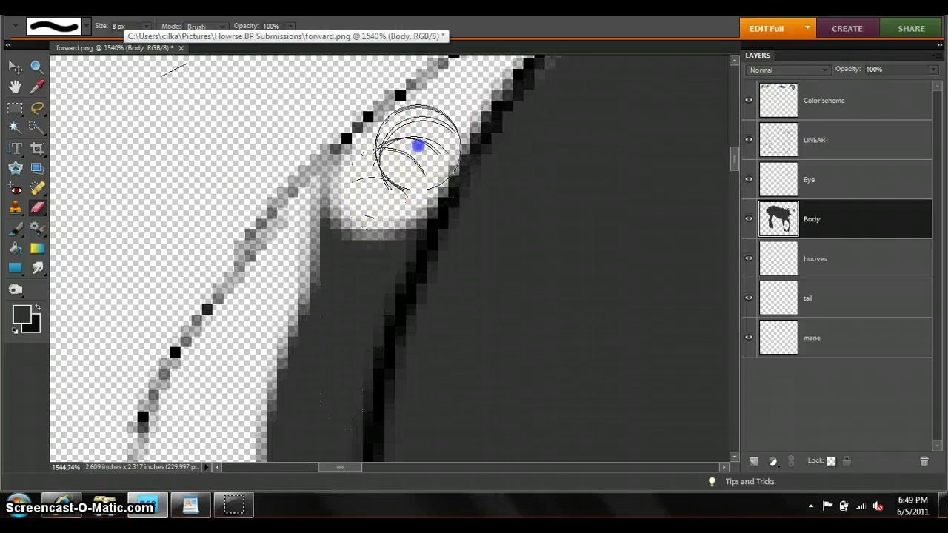
pyautogui.moveTo(417, 146); pyautogui.dragTo(326, 340)
pyautogui.scroll(-2, 349, 170)
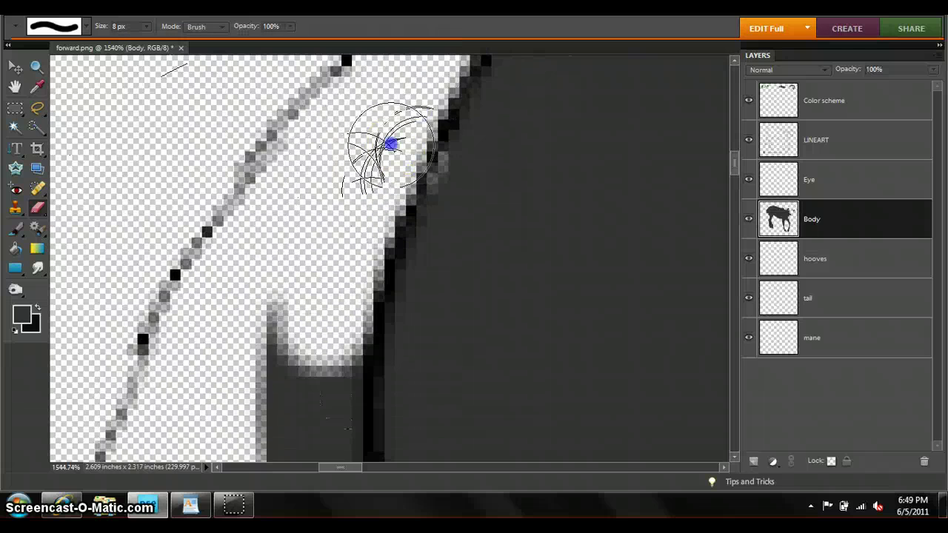
pyautogui.scroll(-5, 290, 259)
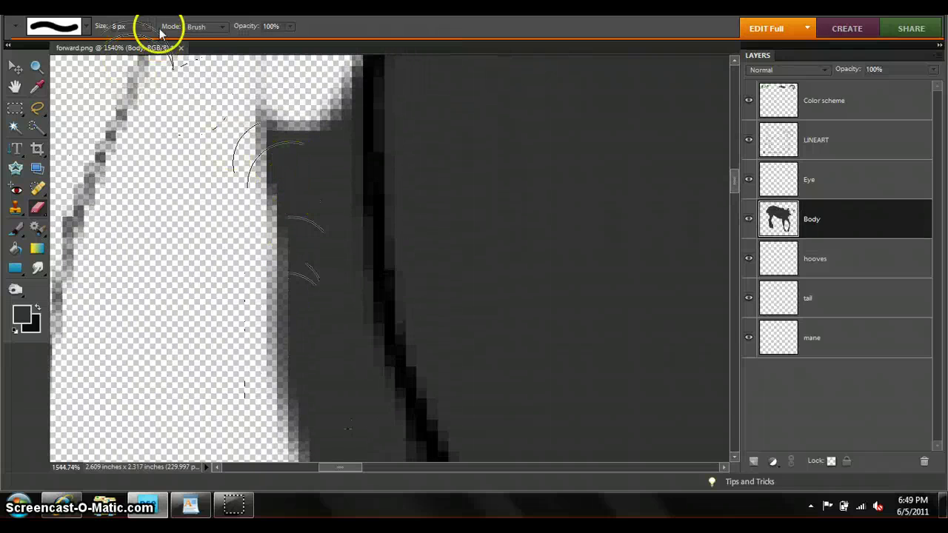
# - Enlarge the eraser to 16 px, erase grey under the mane, and view at 100%
pyautogui.moveTo(148, 40); pyautogui.dragTo(151, 41)
pyautogui.scroll(2, 349, 185)
pyautogui.scroll(4, 303, 126)
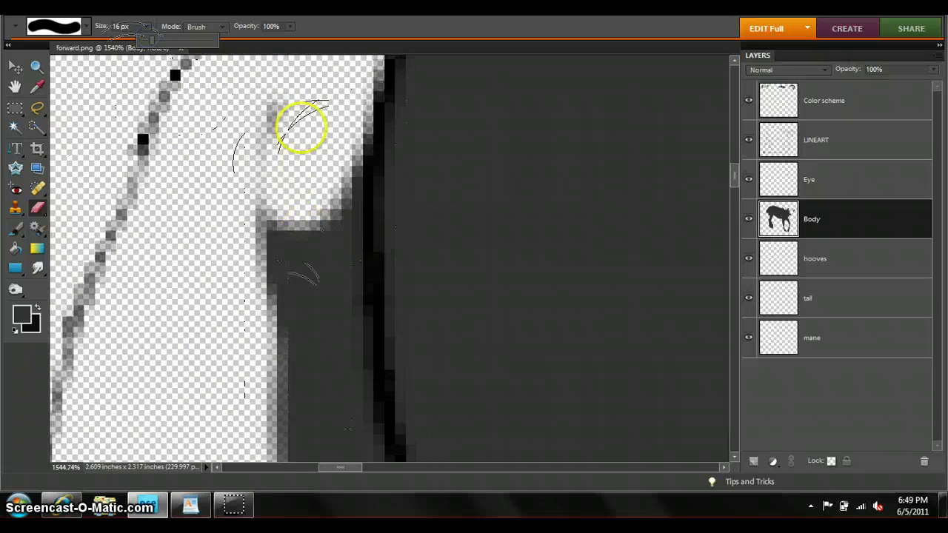
pyautogui.scroll(2, 294, 111)
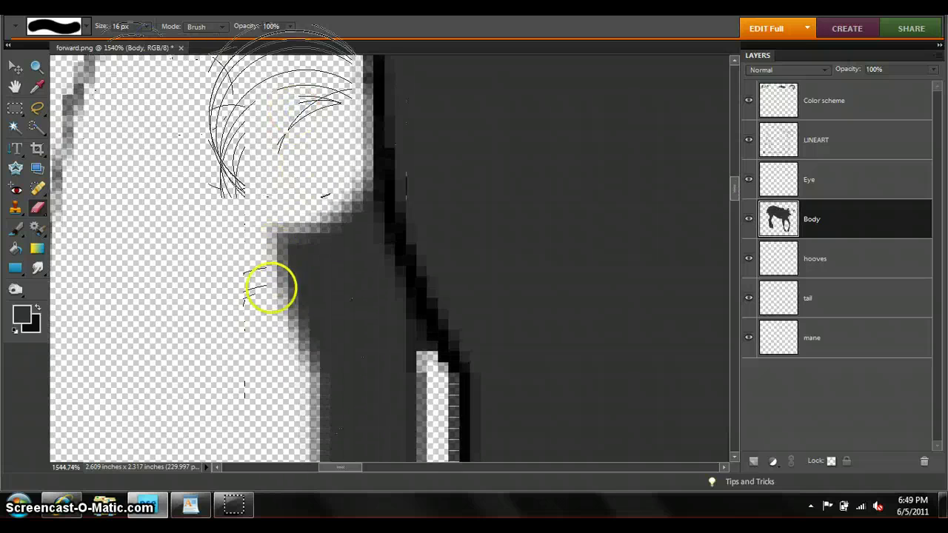
pyautogui.moveTo(270, 286); pyautogui.dragTo(301, 179)
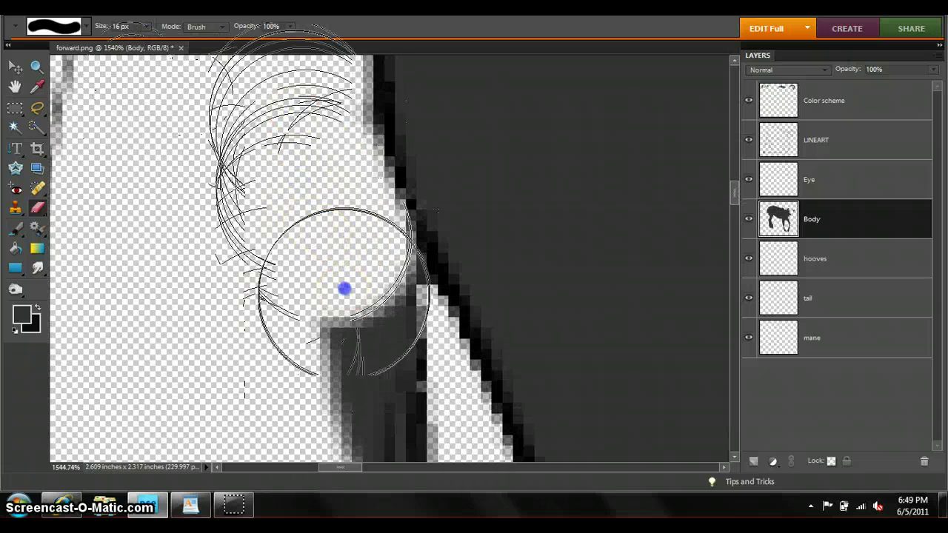
pyautogui.scroll(2, 332, 355)
pyautogui.click(36, 66)
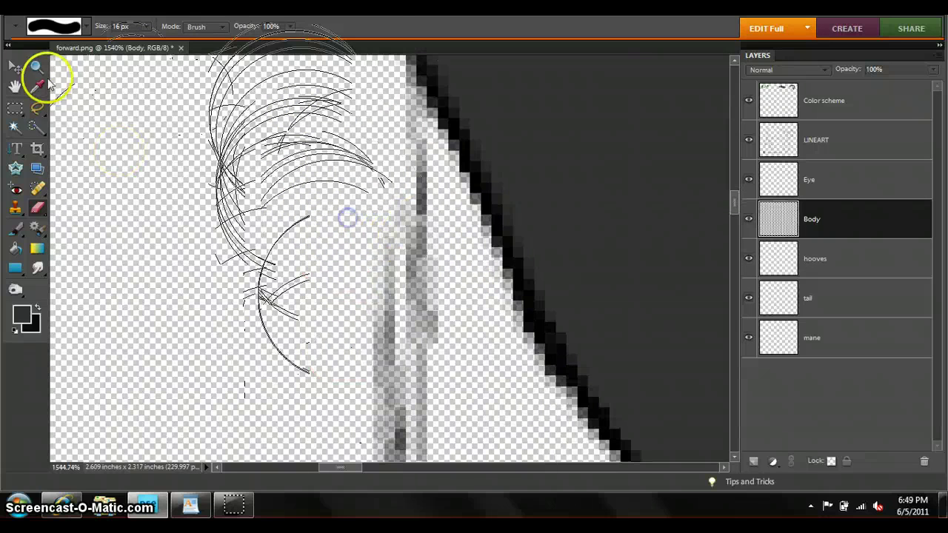
pyautogui.click(277, 25)
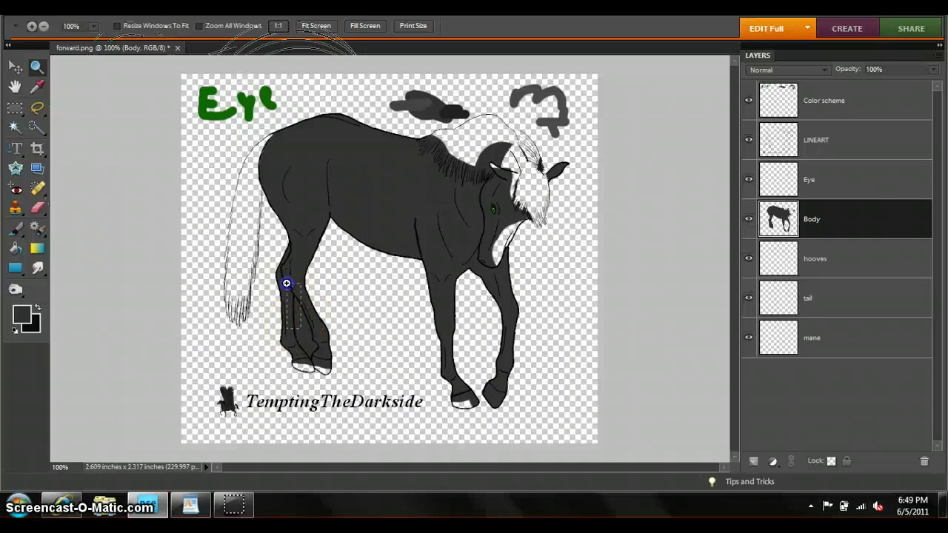
# - Zoom in on the front hooves and pan along the hoof outline
pyautogui.moveTo(286, 282); pyautogui.dragTo(364, 417)
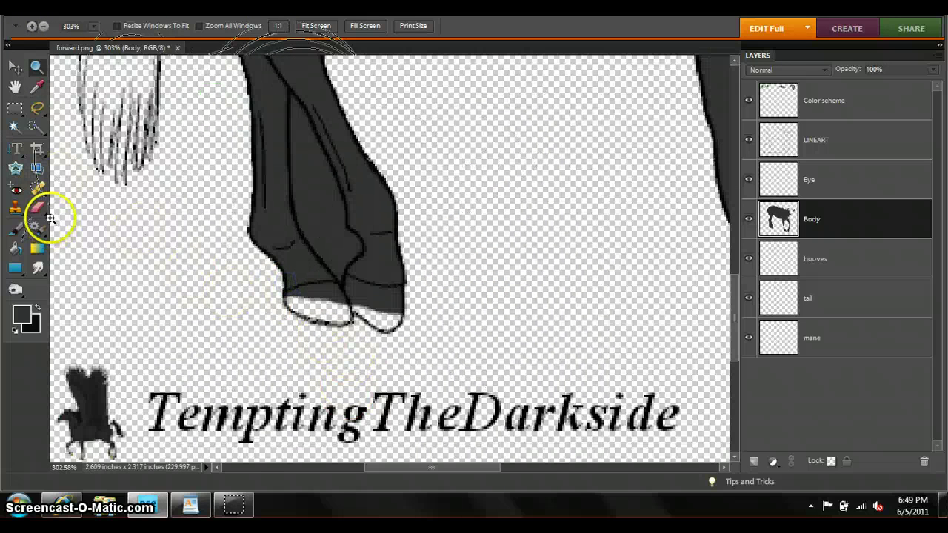
pyautogui.moveTo(233, 263); pyautogui.dragTo(387, 334)
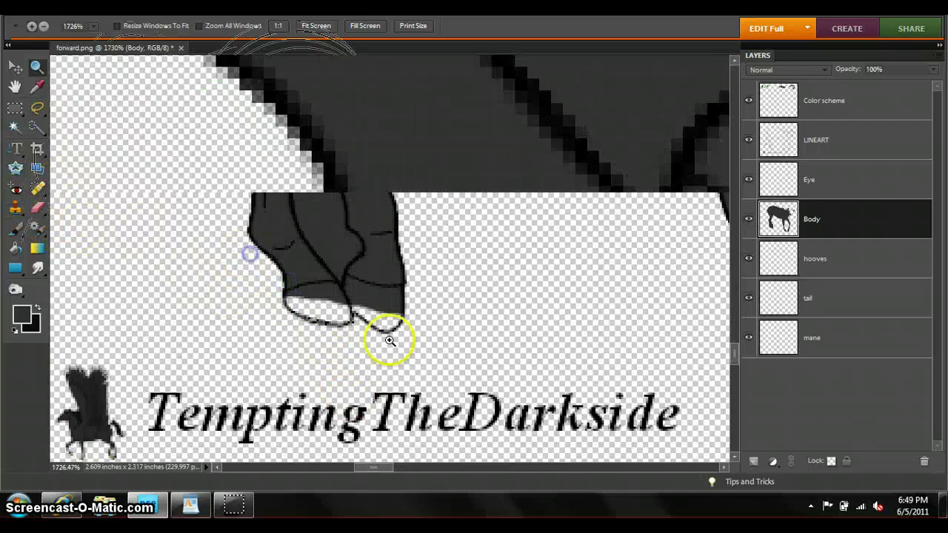
pyautogui.scroll(-5, 375, 469)
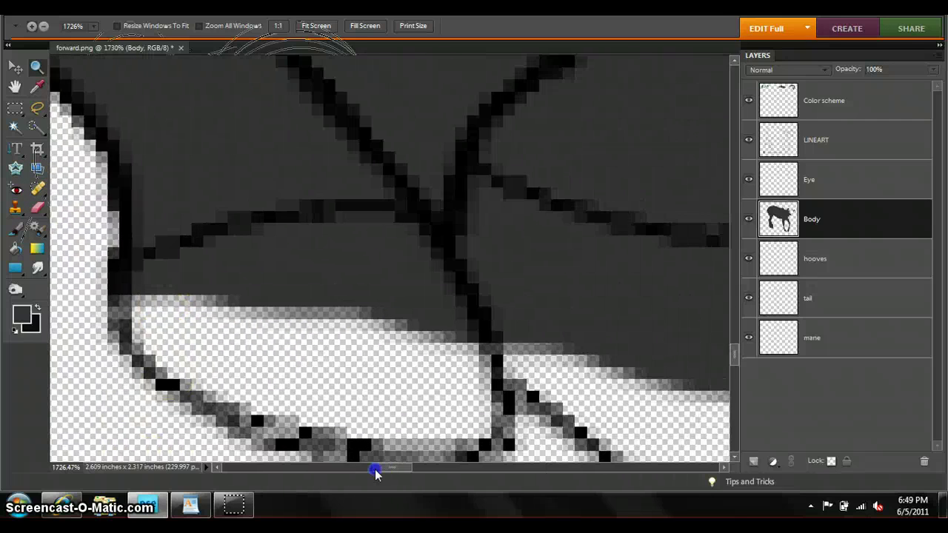
pyautogui.scroll(-3, 376, 469)
pyautogui.scroll(-3, 95, 190)
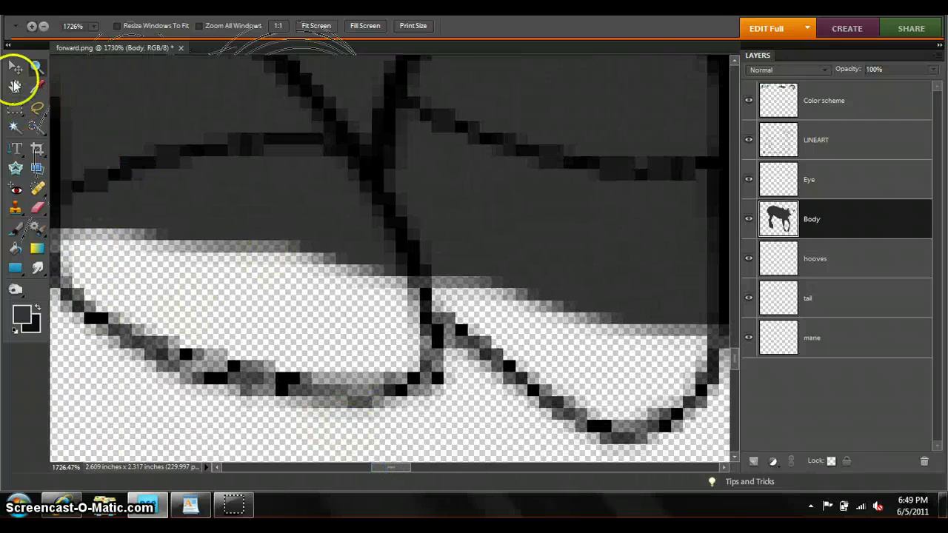
pyautogui.click(15, 87)
pyautogui.moveTo(149, 193); pyautogui.dragTo(249, 205)
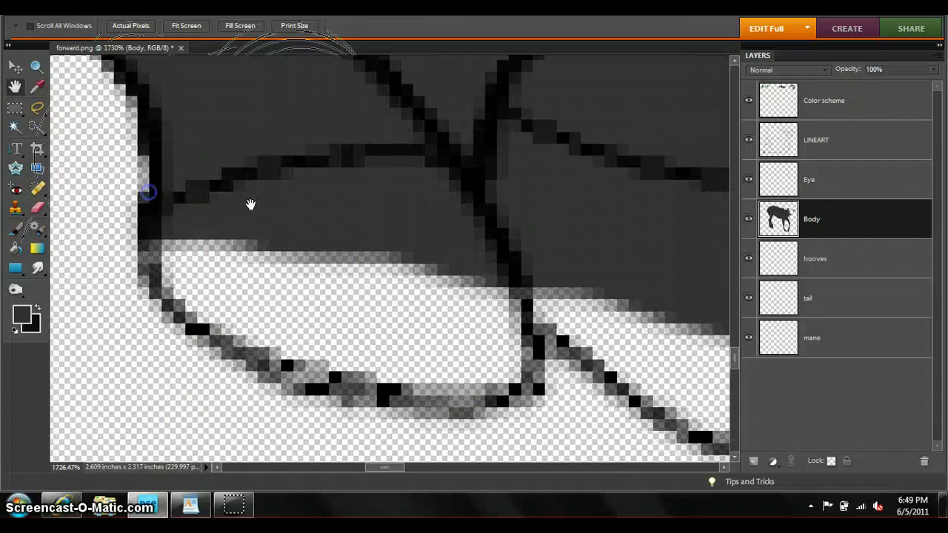
# - Erase grey Body fill overlapping and inside the first hoof
pyautogui.click(37, 207)
pyautogui.moveTo(256, 268)
pyautogui.mouseDown()
pyautogui.moveTo(207, 289)
pyautogui.moveTo(355, 222)
pyautogui.mouseUp()
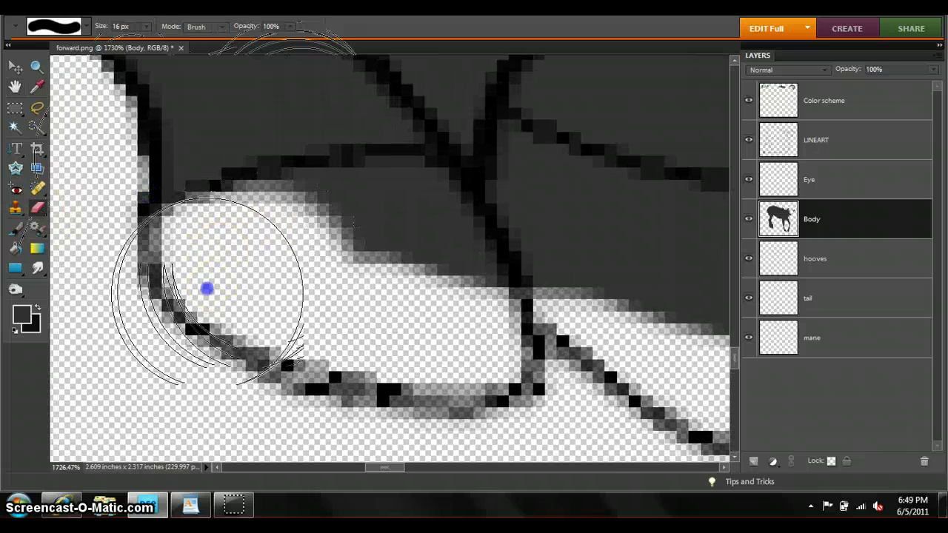
pyautogui.moveTo(311, 258)
pyautogui.mouseDown()
pyautogui.moveTo(501, 249)
pyautogui.moveTo(468, 431)
pyautogui.mouseUp()
pyautogui.click(408, 468)
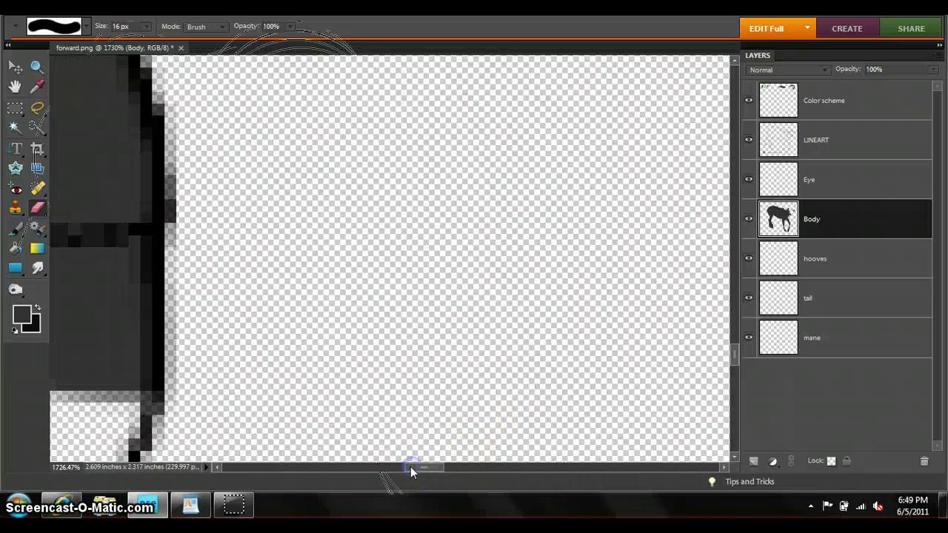
pyautogui.hscroll(-2, 410, 466)
pyautogui.hscroll(-2, 409, 468)
pyautogui.hscroll(-2, 409, 468)
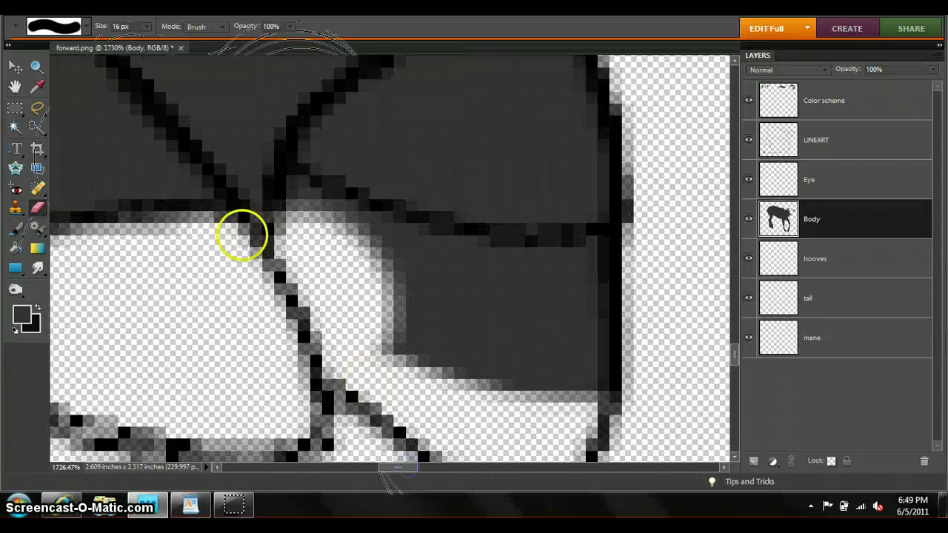
# - Erase grey fill from the next hoof and clear a round patch of Body fill
pyautogui.moveTo(298, 279)
pyautogui.mouseDown()
pyautogui.moveTo(408, 317)
pyautogui.moveTo(602, 346)
pyautogui.mouseUp()
pyautogui.scroll(2, 570, 363)
pyautogui.scroll(2, 321, 363)
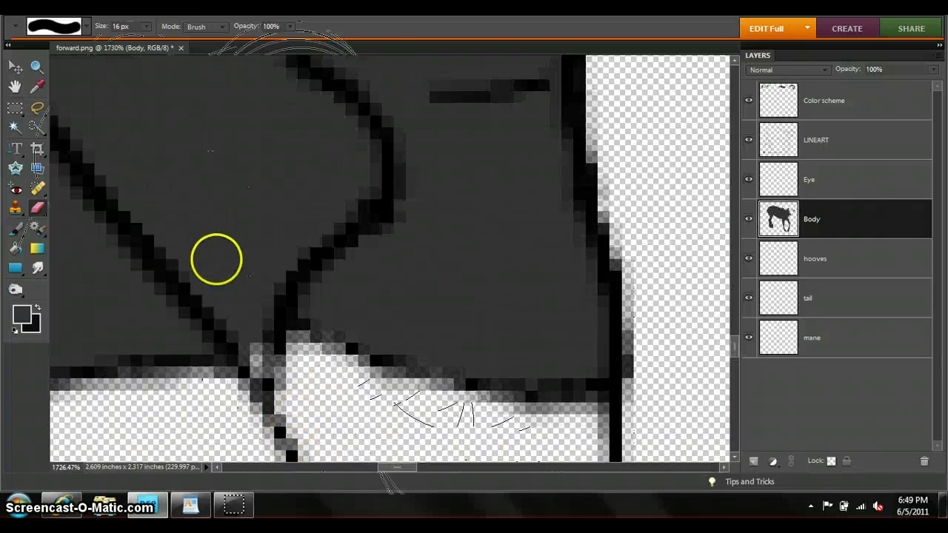
pyautogui.scroll(2, 214, 258)
pyautogui.click(273, 320)
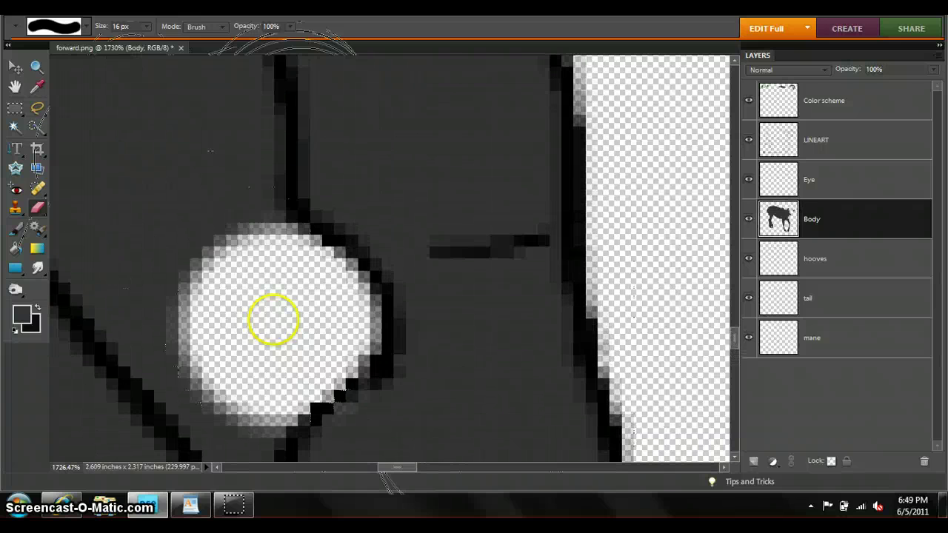
pyautogui.scroll(-1, 307, 356)
pyautogui.scroll(-2, 333, 399)
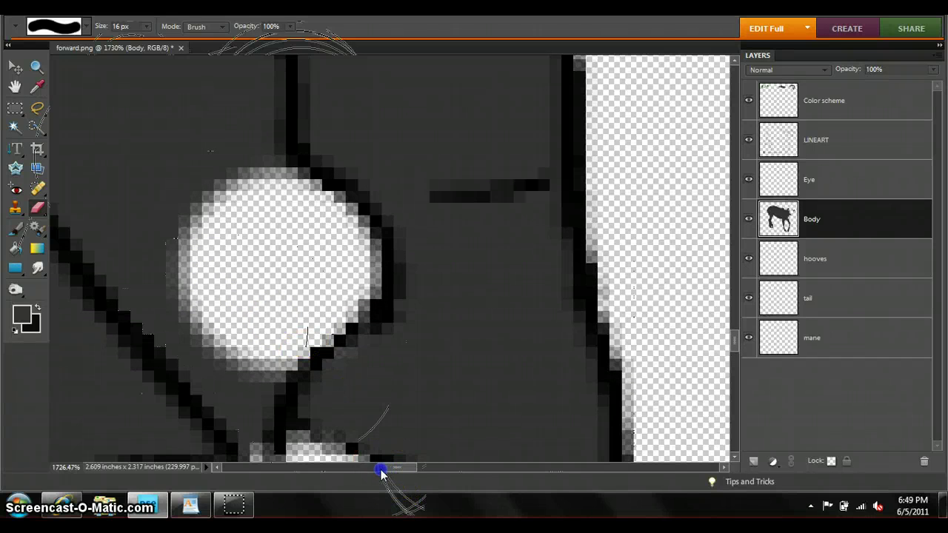
# - Widen the cleared area inside the hoof and erase an elongated strip of fill
pyautogui.click(379, 468)
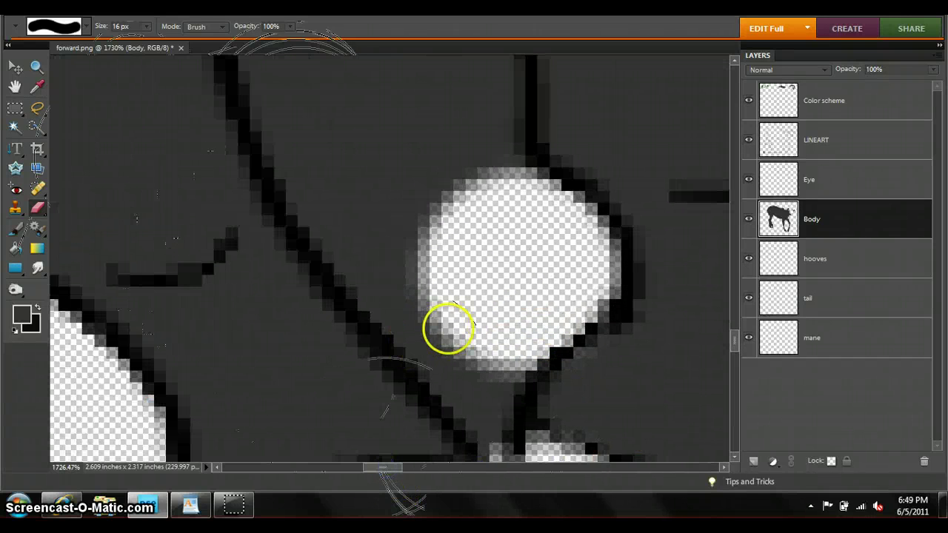
pyautogui.click(476, 317)
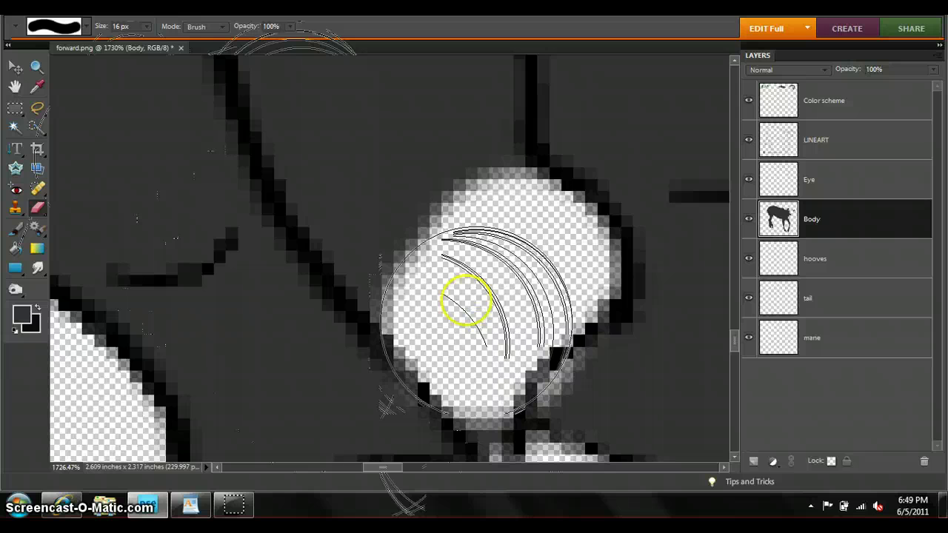
pyautogui.click(466, 301)
pyautogui.scroll(1, 459, 292)
pyautogui.click(421, 309)
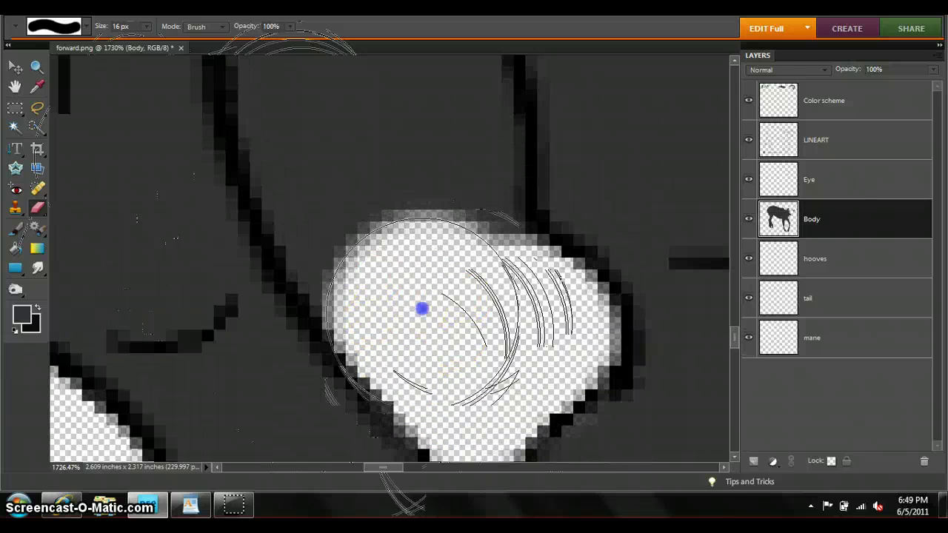
pyautogui.click(368, 205)
pyautogui.scroll(2, 353, 199)
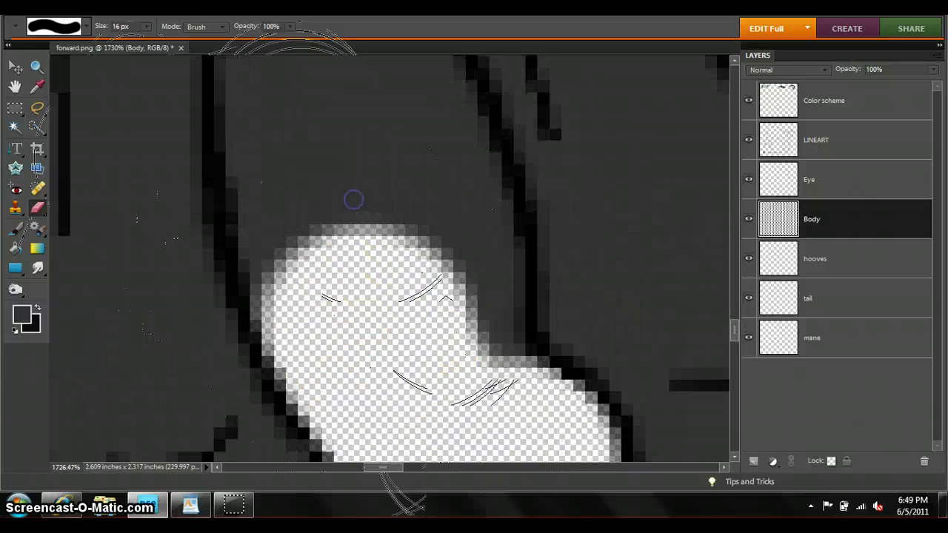
pyautogui.click(309, 169)
pyautogui.moveTo(309, 170); pyautogui.dragTo(330, 270)
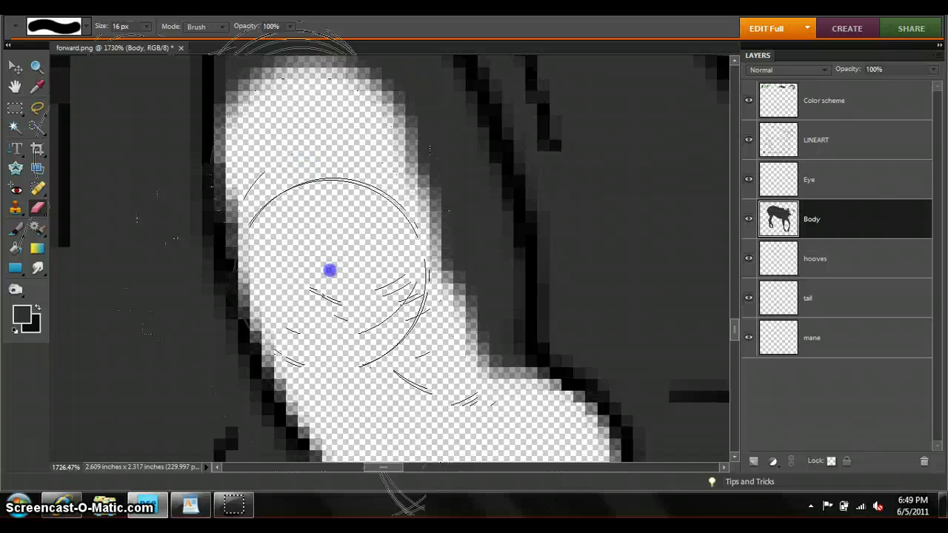
# - Clear another patch of grey and erase fill along the hoof shape
pyautogui.click(430, 309)
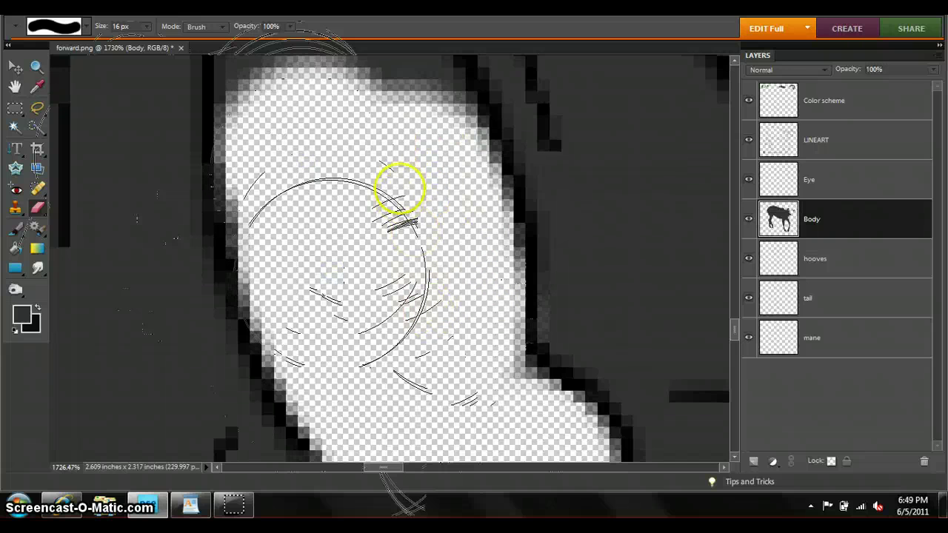
pyautogui.scroll(1, 370, 196)
pyautogui.scroll(1, 324, 207)
pyautogui.scroll(1, 301, 202)
pyautogui.moveTo(301, 202)
pyautogui.mouseDown()
pyautogui.moveTo(309, 281)
pyautogui.moveTo(365, 311)
pyautogui.mouseUp()
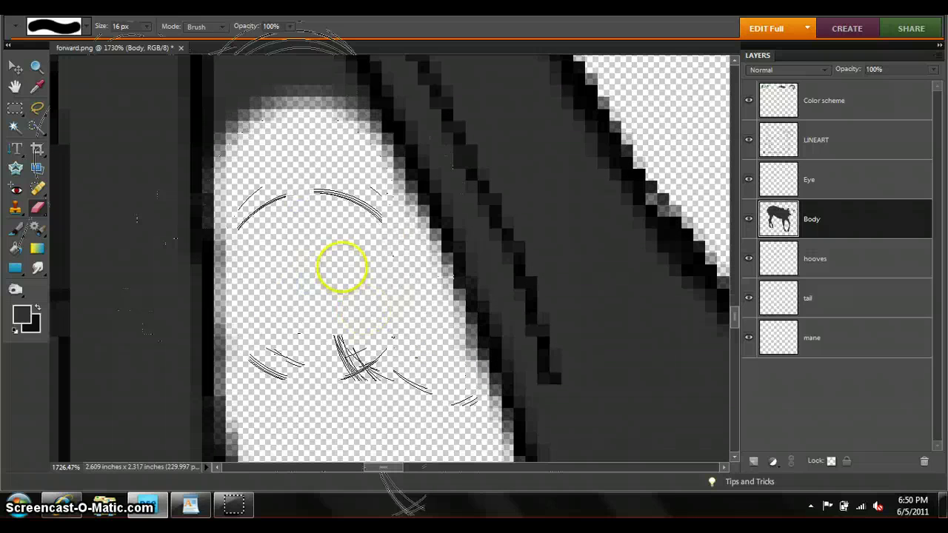
pyautogui.scroll(1, 338, 257)
pyautogui.scroll(2, 334, 257)
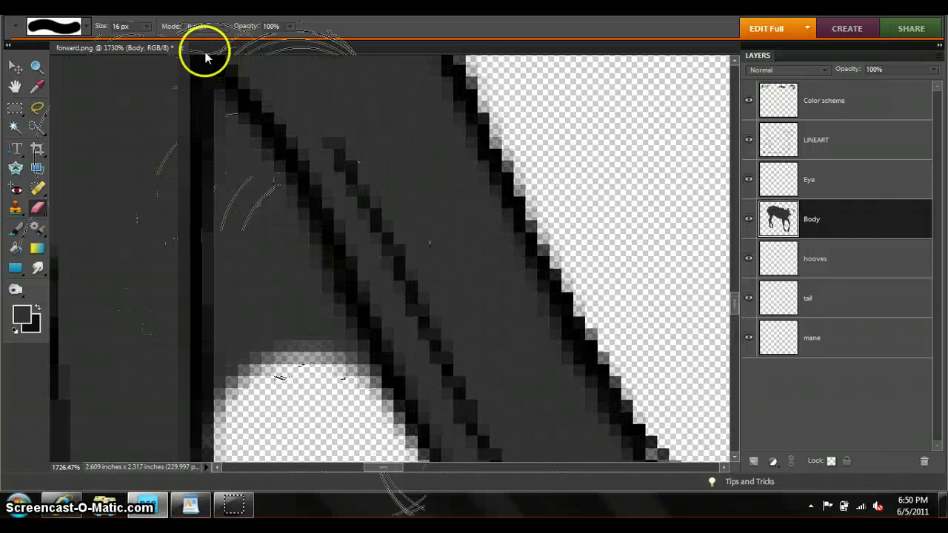
# - Enlarge the eraser to 10 px and erase grey fill inside the white mane
pyautogui.click(147, 27)
pyautogui.moveTo(137, 43); pyautogui.dragTo(148, 43)
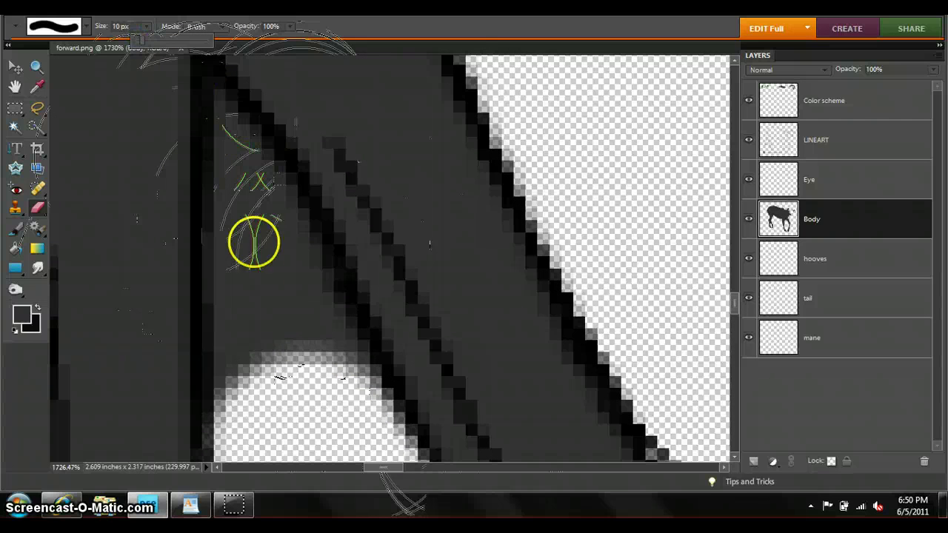
pyautogui.click(259, 310)
pyautogui.moveTo(259, 309)
pyautogui.mouseDown()
pyautogui.moveTo(262, 360)
pyautogui.moveTo(285, 381)
pyautogui.mouseUp()
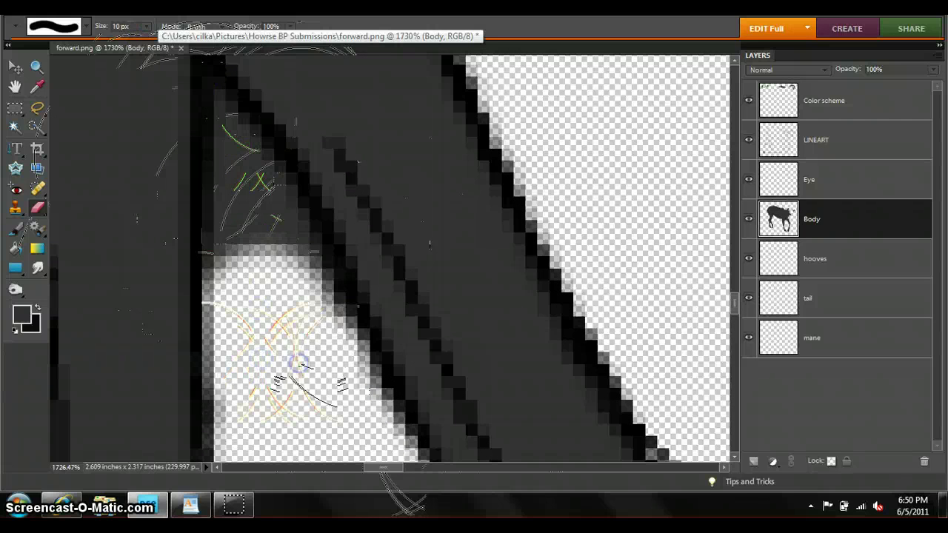
# - Shrink the eraser to 3 px, erase a narrow grey strip, and zoom out to 100%
pyautogui.click(249, 275)
pyautogui.click(138, 27)
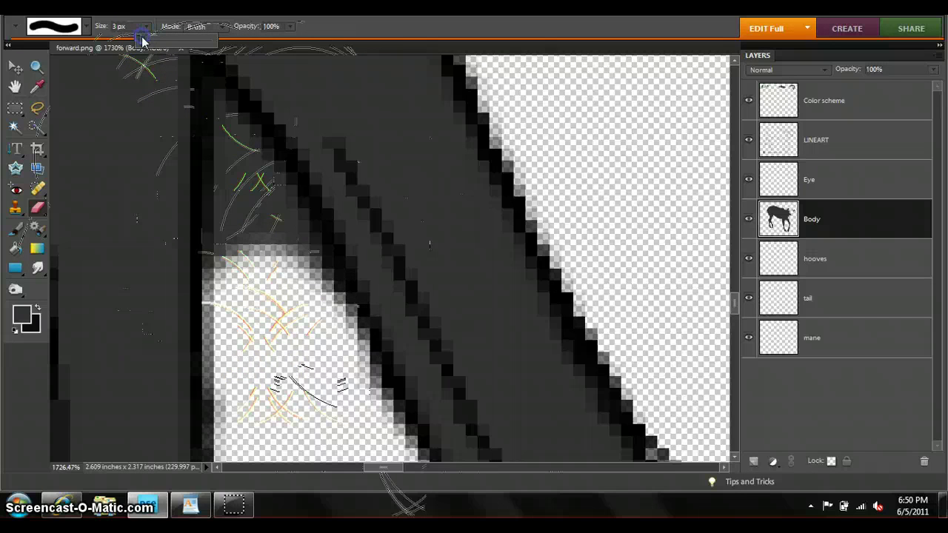
pyautogui.moveTo(222, 263); pyautogui.dragTo(220, 99)
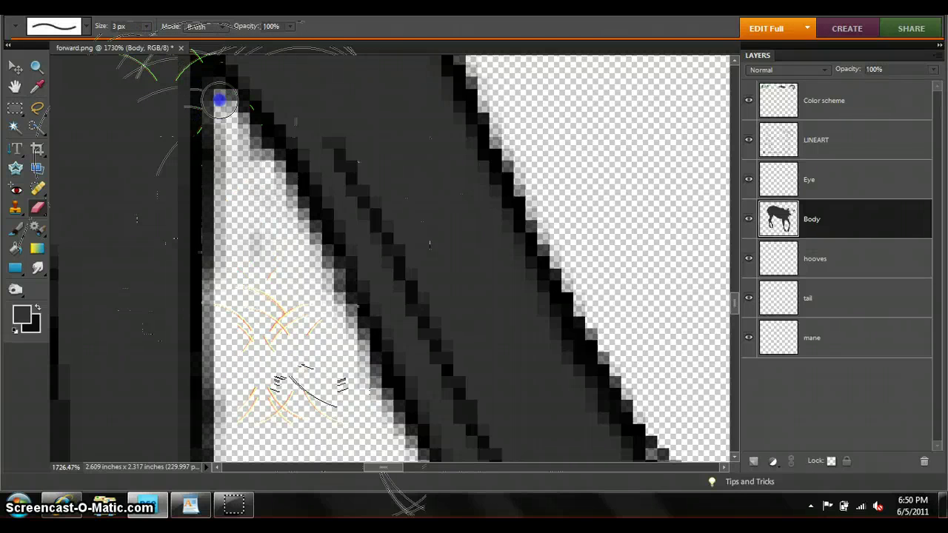
pyautogui.scroll(-5, 349, 391)
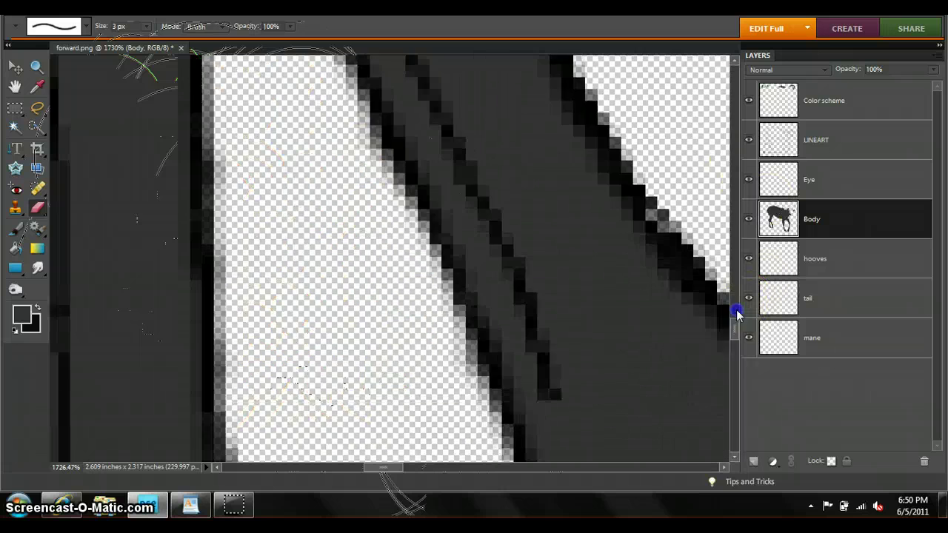
pyautogui.scroll(3, 736, 315)
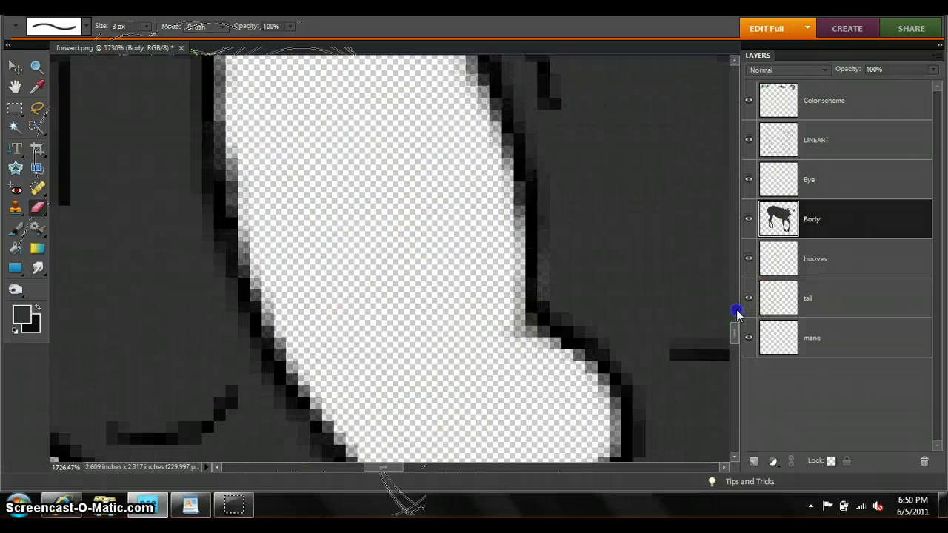
pyautogui.scroll(-5, 737, 315)
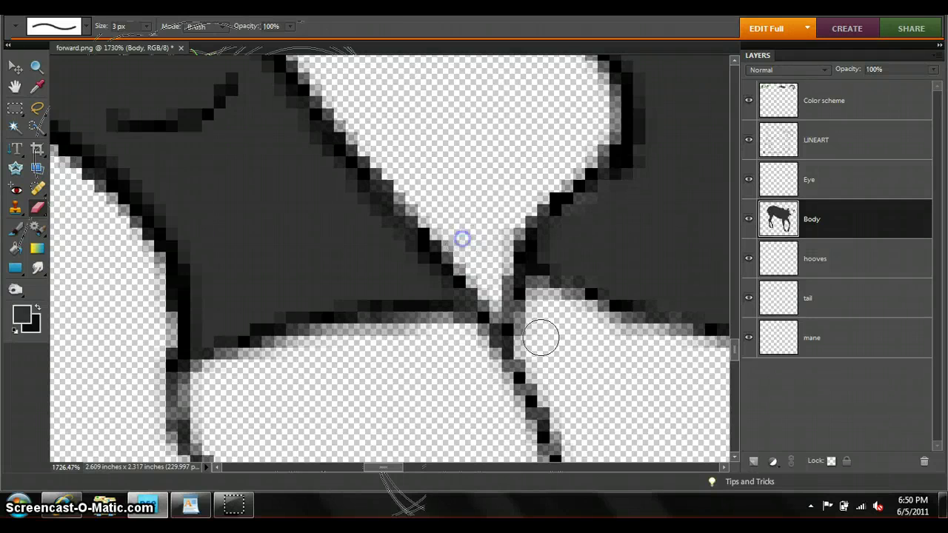
pyautogui.click(36, 71)
pyautogui.click(277, 25)
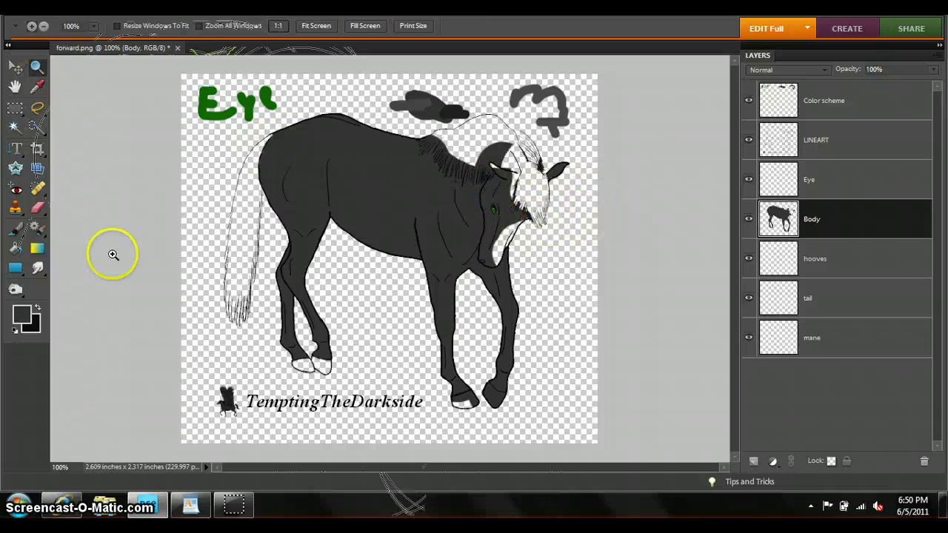
# - Note in WordPad that unclosed lineart lines need fixing, then zoom in on the horse's eye and muzzle
pyautogui.click(191, 503)
pyautogui.hotkey('ctrl', 'a')
pyautogui.write('T')
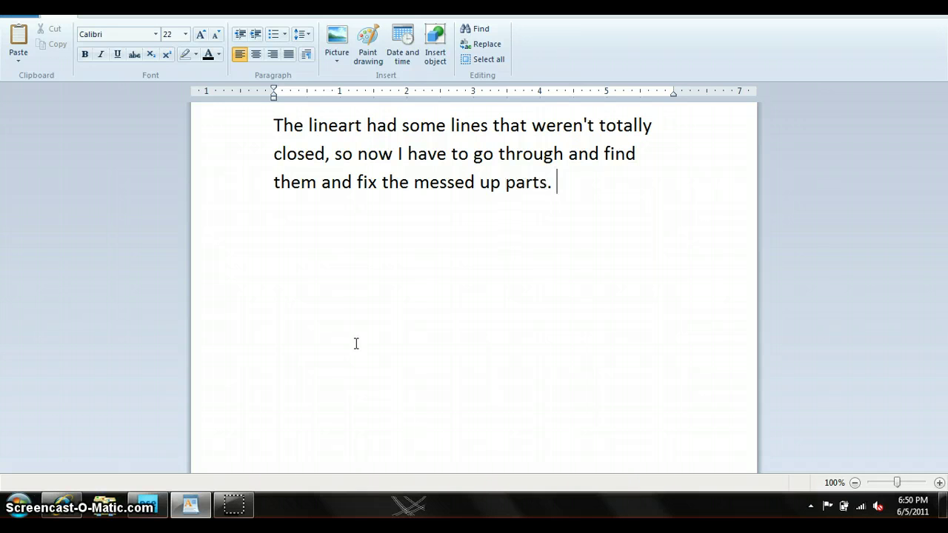
pyautogui.click(148, 505)
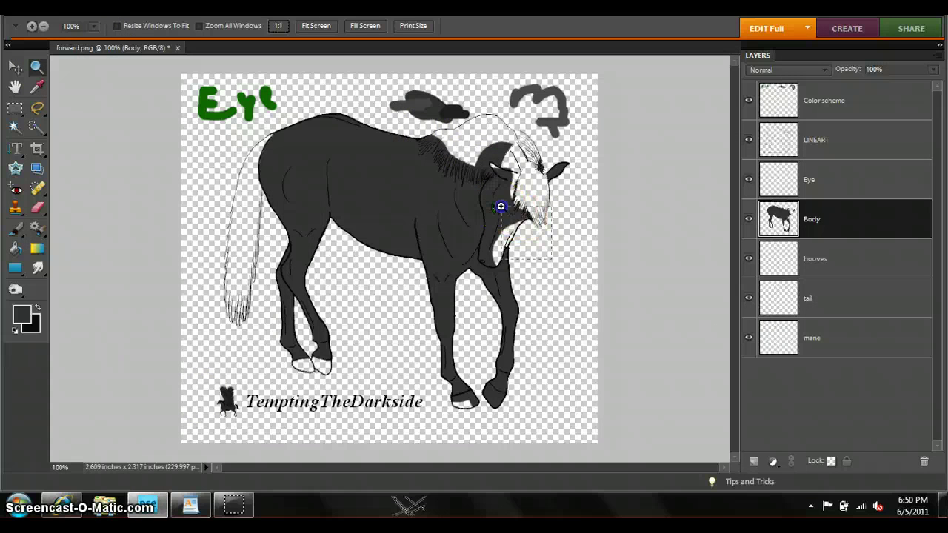
pyautogui.moveTo(500, 206); pyautogui.dragTo(554, 261)
pyautogui.scroll(3, 511, 245)
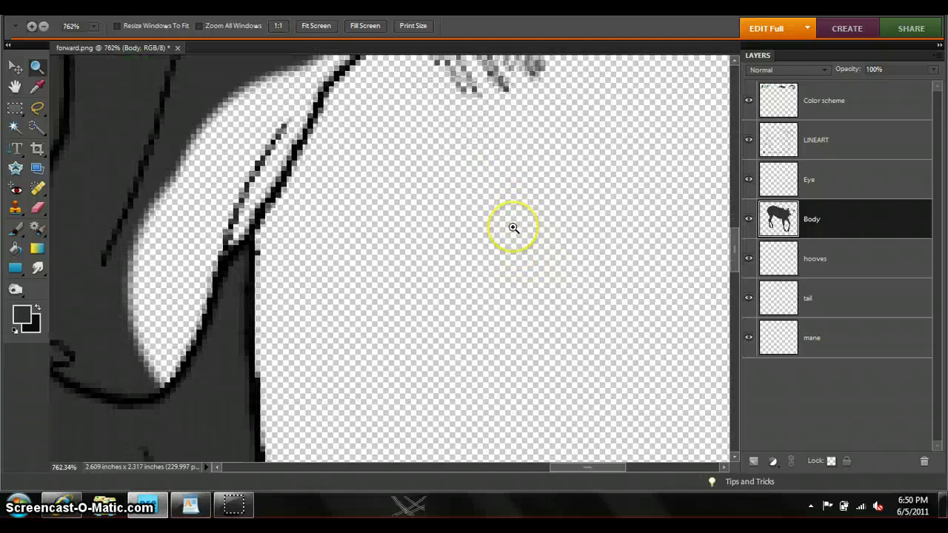
# - Darken a mane strand line on the LINEART layer with a 1 px brush
pyautogui.scroll(1, 511, 228)
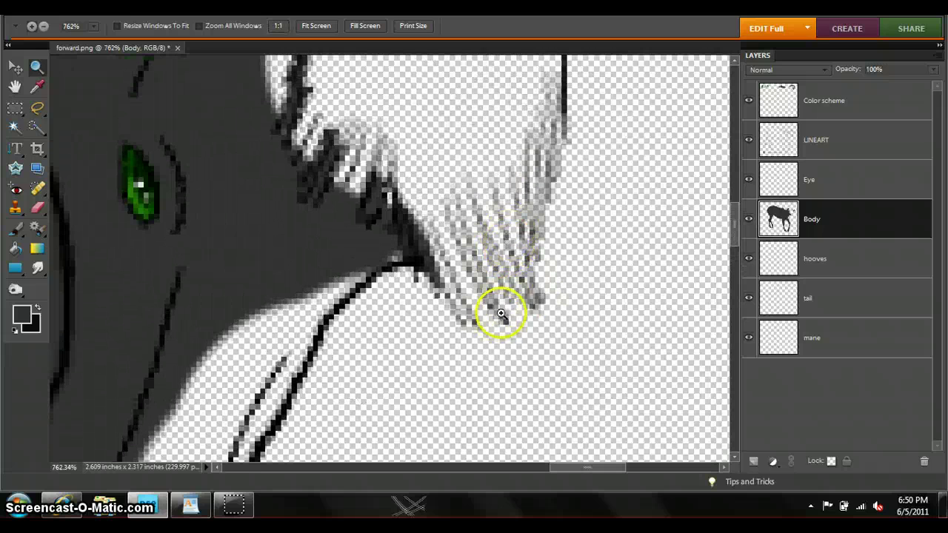
pyautogui.click(15, 230)
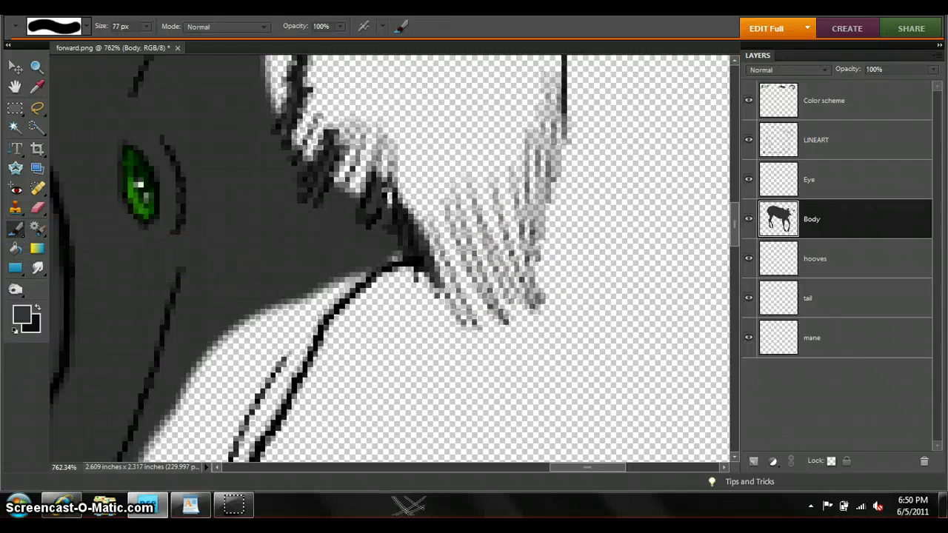
pyautogui.click(456, 263)
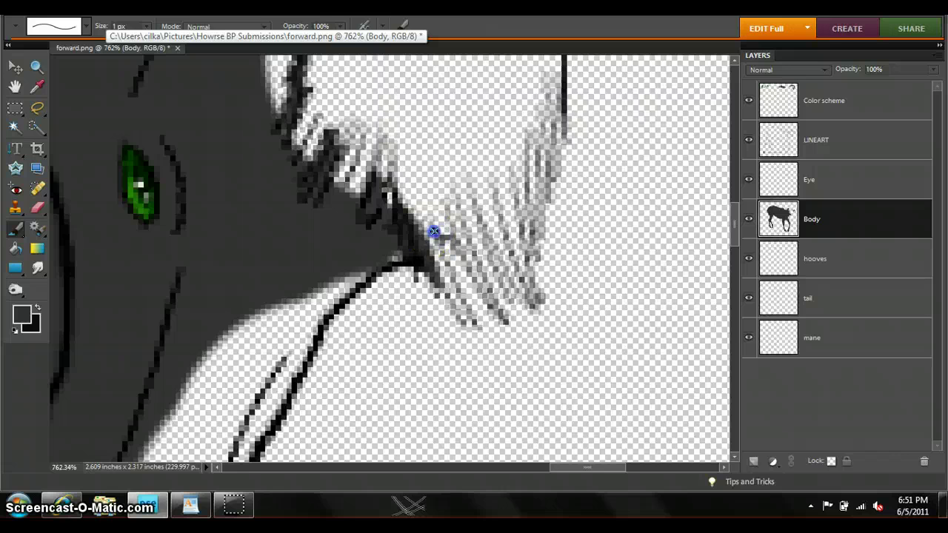
pyautogui.click(795, 146)
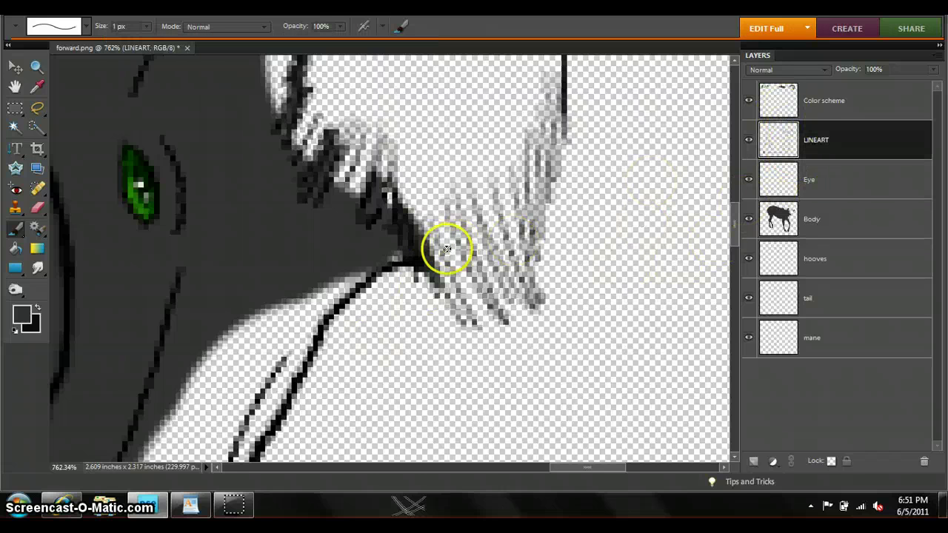
pyautogui.moveTo(427, 214)
pyautogui.mouseDown()
pyautogui.moveTo(433, 223)
pyautogui.moveTo(533, 245)
pyautogui.mouseUp()
# - Magic Wand-select the transparent empty areas beside the mane
pyautogui.scroll(2, 459, 259)
pyautogui.scroll(2, 459, 259)
pyautogui.scroll(1, 459, 251)
pyautogui.scroll(-2, 533, 244)
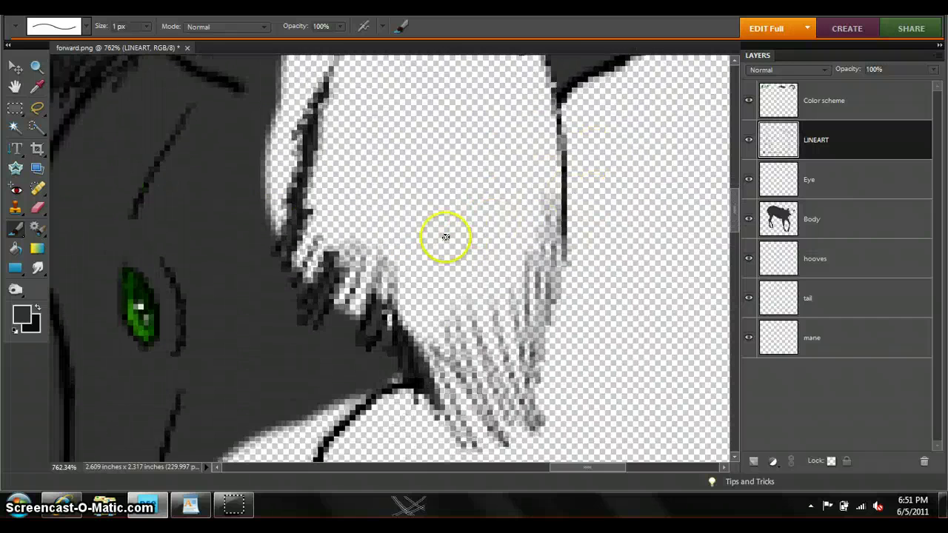
pyautogui.scroll(-4, 444, 237)
pyautogui.press('a')
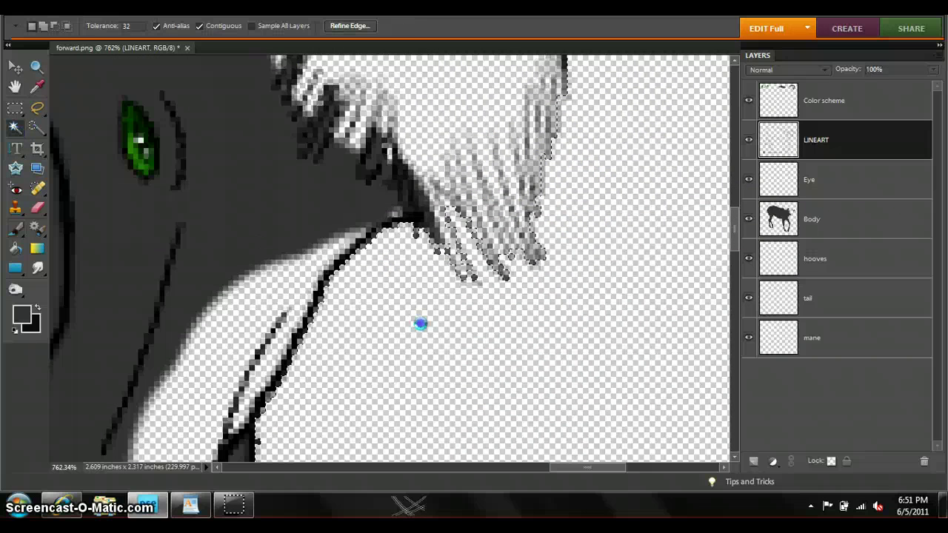
pyautogui.click(419, 322)
pyautogui.click(453, 320)
pyautogui.scroll(-1, 296, 318)
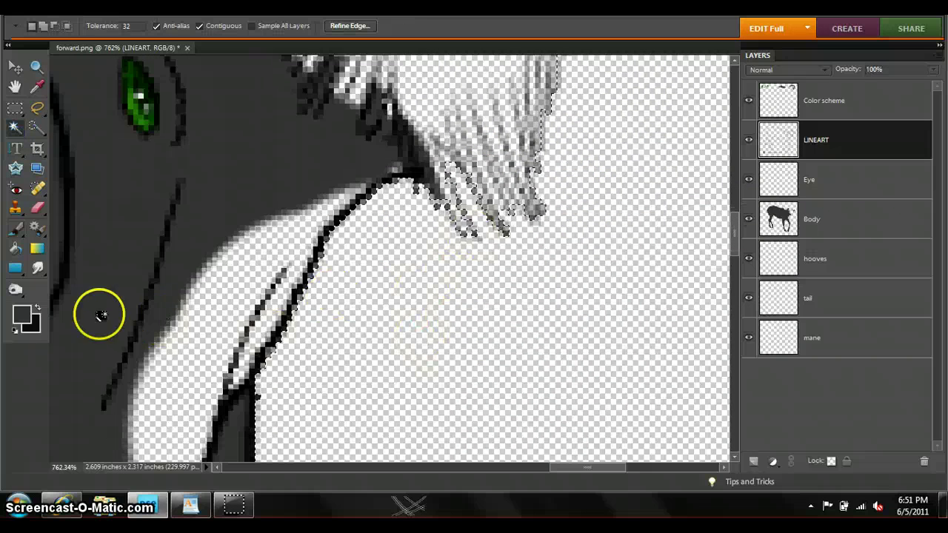
# - Select the line art around the eye and neck on the LINEART layer
pyautogui.click(848, 215)
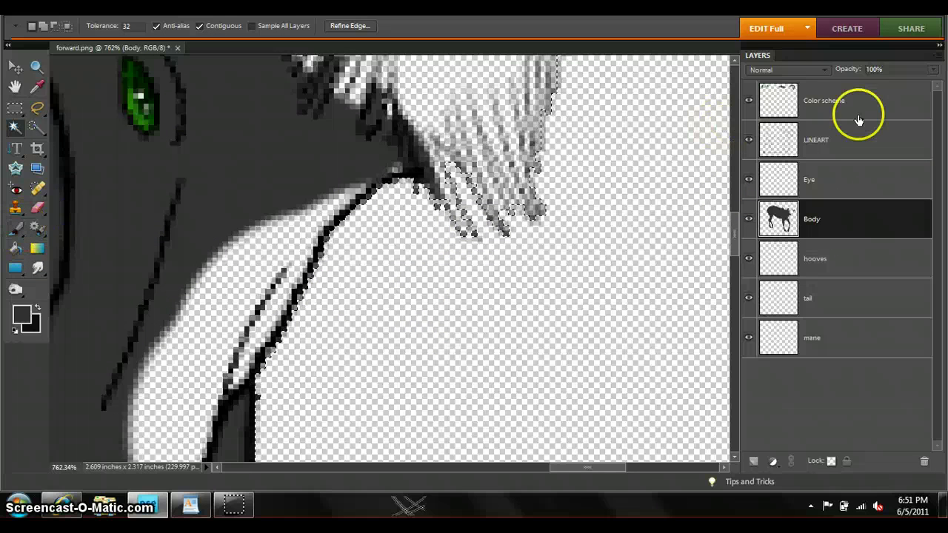
pyautogui.click(813, 143)
pyautogui.click(226, 181)
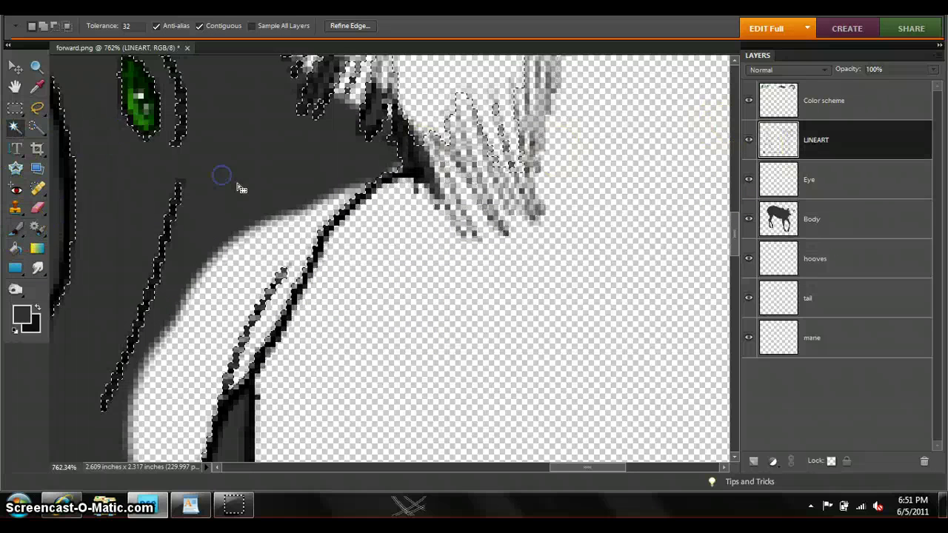
pyautogui.scroll(-1, 222, 234)
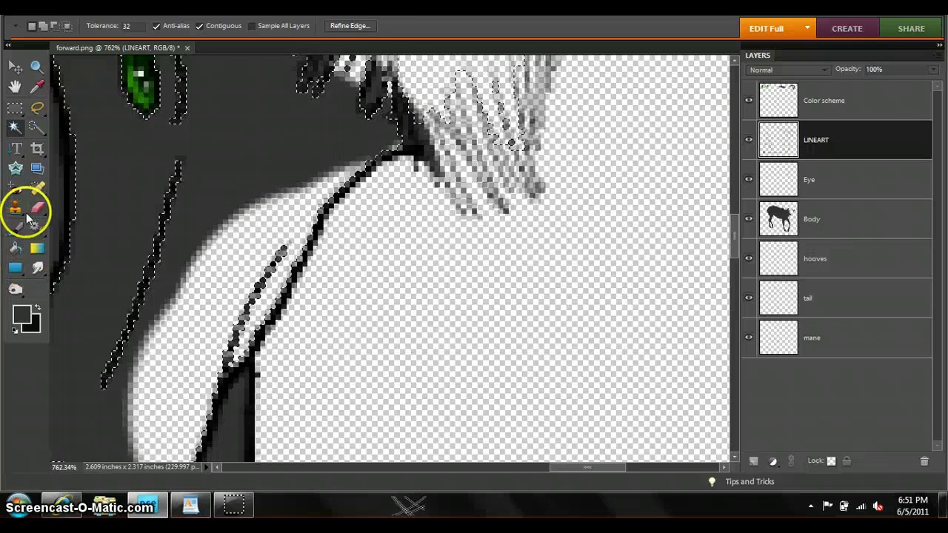
# - Paint the pale strip beside the neck dark grey on Body with a 48 px brush
pyautogui.click(15, 228)
pyautogui.click(811, 222)
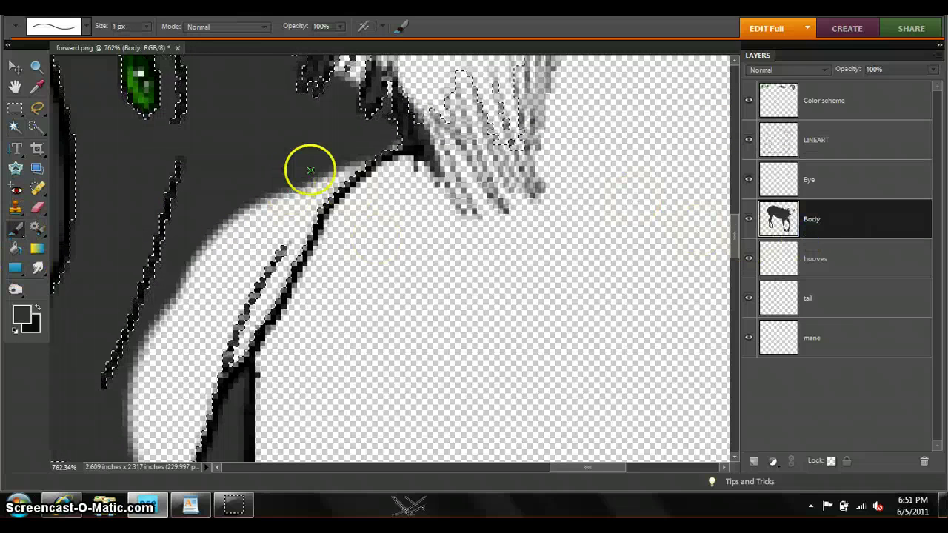
pyautogui.moveTo(147, 27)
pyautogui.mouseDown()
pyautogui.moveTo(153, 44)
pyautogui.moveTo(164, 44)
pyautogui.mouseUp()
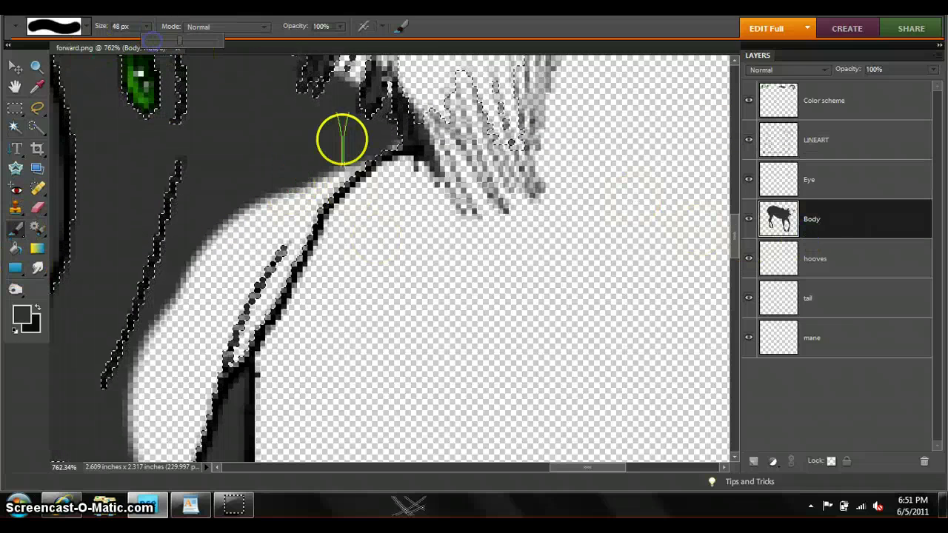
pyautogui.moveTo(338, 142); pyautogui.dragTo(152, 400)
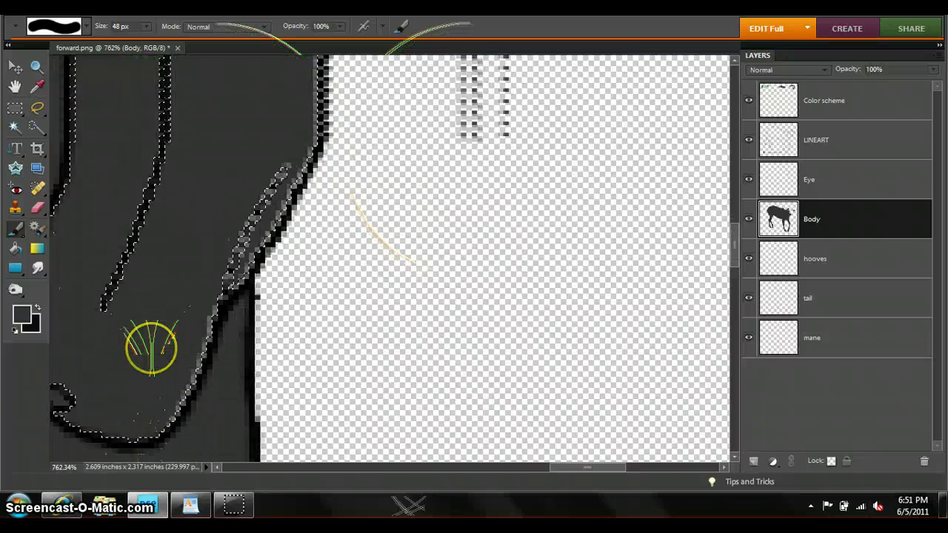
pyautogui.scroll(2, 148, 341)
pyautogui.scroll(3, 148, 340)
pyautogui.scroll(1, 111, 296)
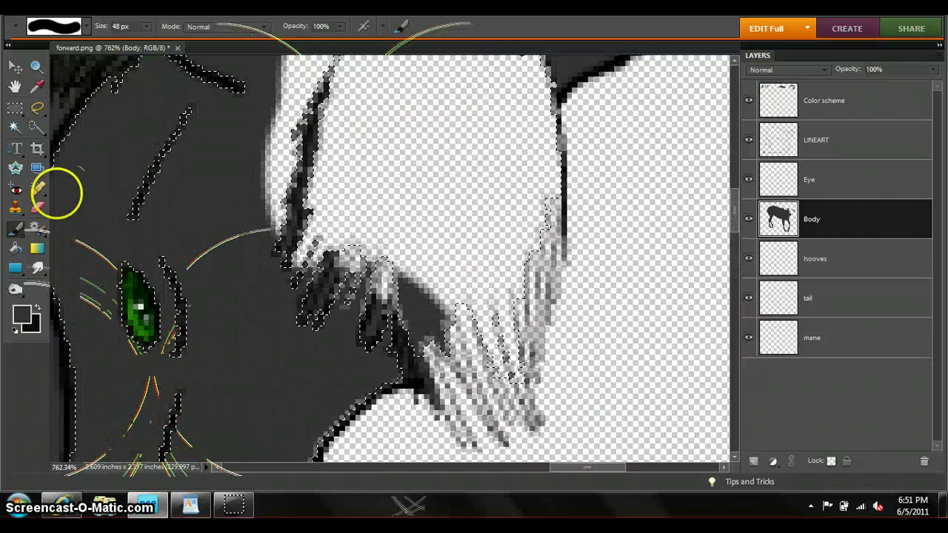
# - Reselect the LINEART layer and switch to the Eraser for cleanup
pyautogui.click(15, 126)
pyautogui.click(823, 137)
pyautogui.scroll(1, 495, 178)
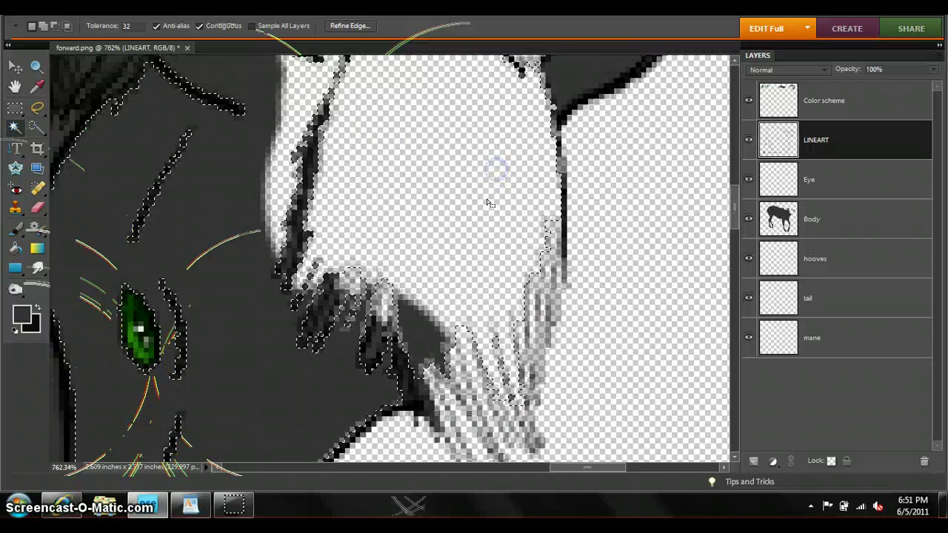
pyautogui.scroll(2, 490, 197)
pyautogui.scroll(-1, 489, 202)
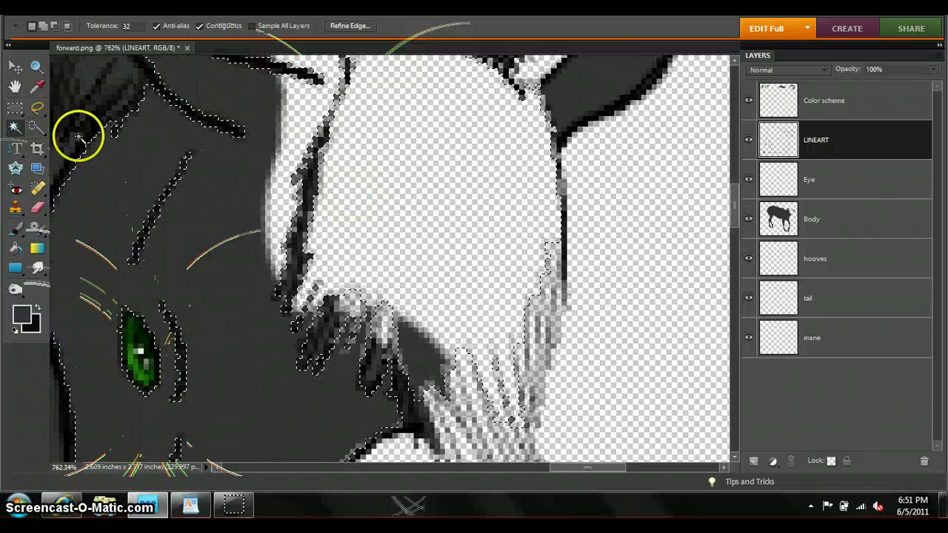
pyautogui.click(37, 208)
pyautogui.scroll(-1, 493, 276)
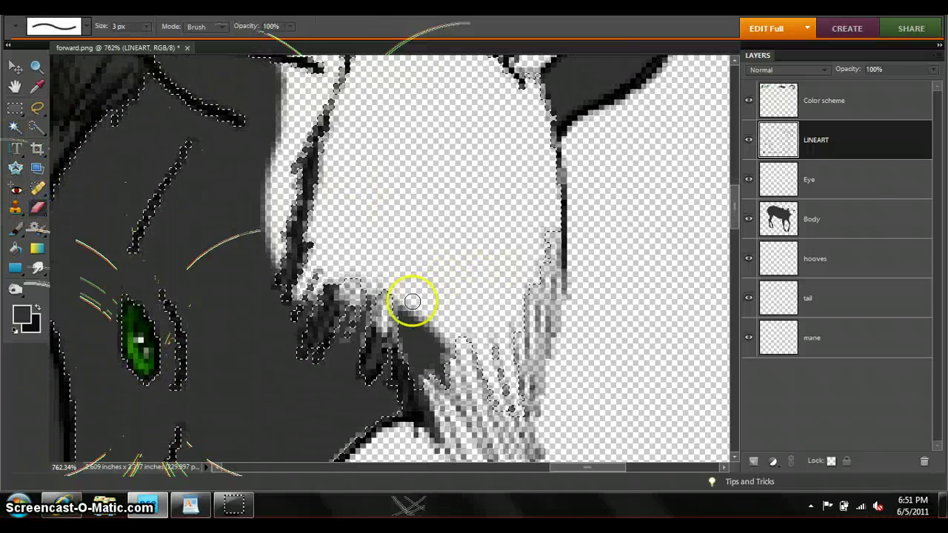
# - Erase the dark grey shading near the lower jaw on Body with a 33 px eraser
pyautogui.click(844, 227)
pyautogui.click(148, 26)
pyautogui.moveTo(151, 39); pyautogui.dragTo(167, 39)
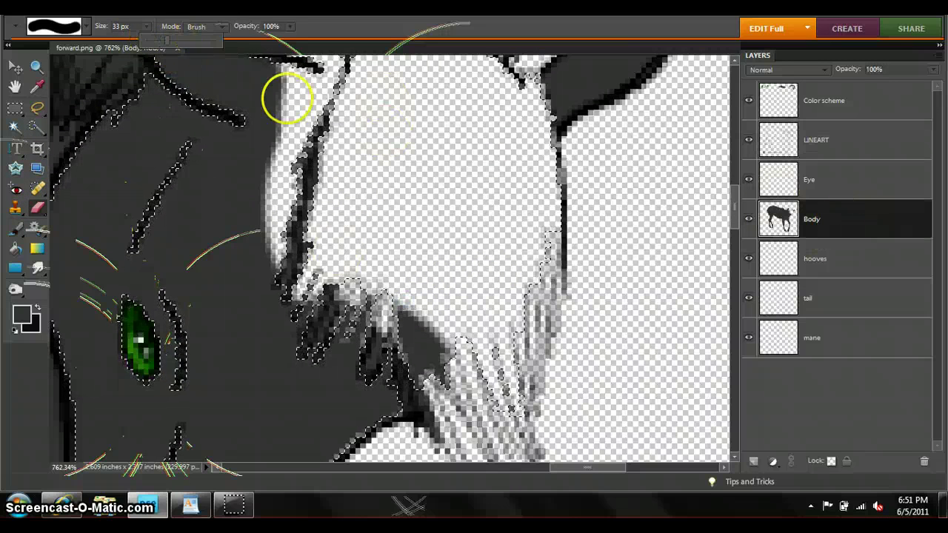
pyautogui.click(473, 289)
pyautogui.moveTo(482, 321); pyautogui.dragTo(488, 343)
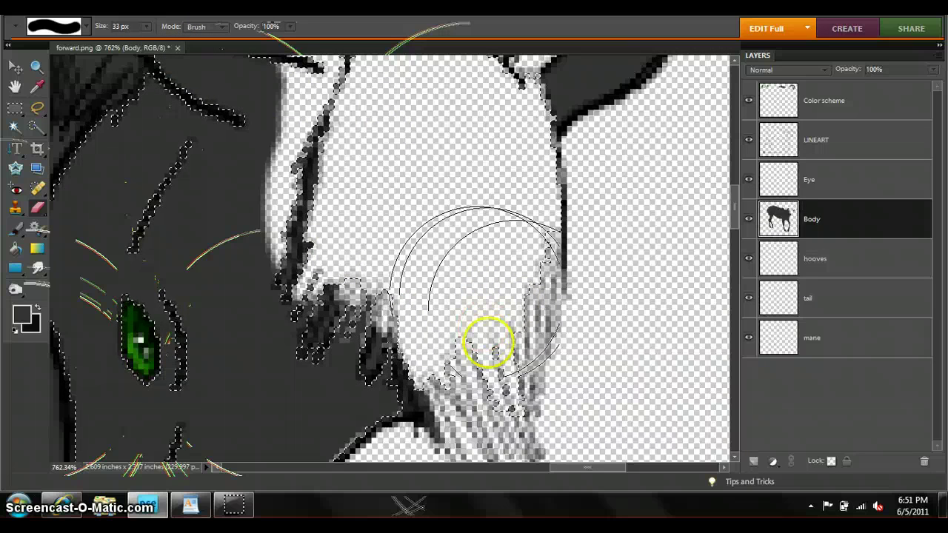
# - Drop the current selection outline using the Rectangular Marquee
pyautogui.scroll(3, 363, 200)
pyautogui.scroll(2, 365, 198)
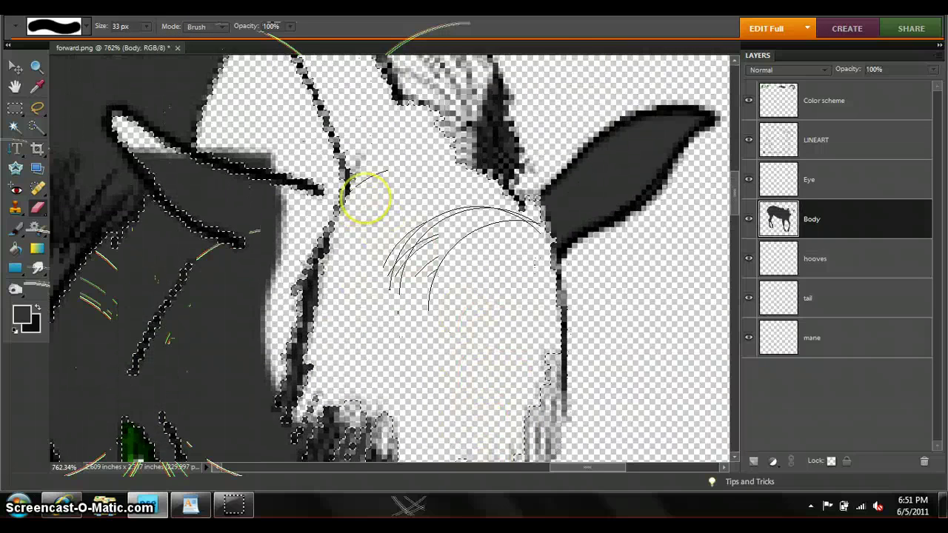
pyautogui.scroll(2, 365, 197)
pyautogui.scroll(1, 282, 152)
pyautogui.scroll(2, 330, 206)
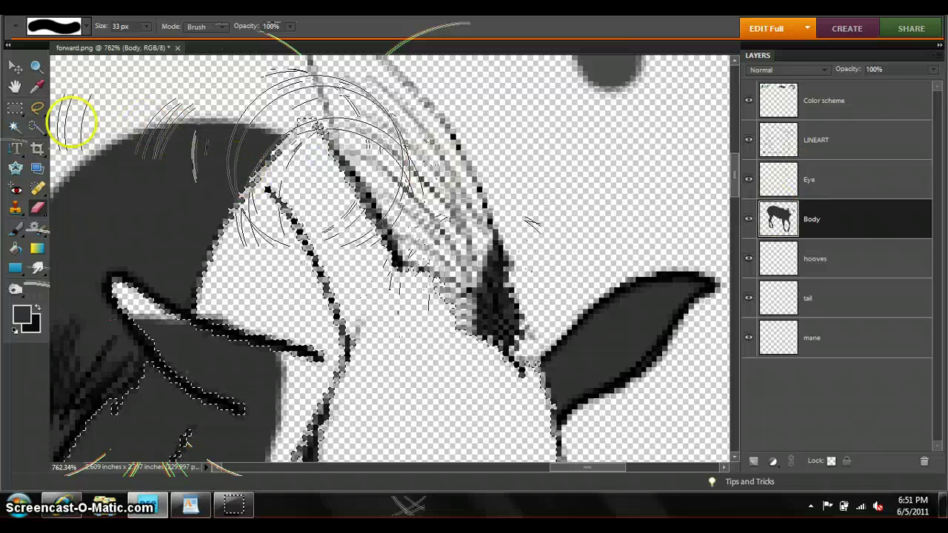
pyautogui.click(15, 108)
pyautogui.click(134, 134)
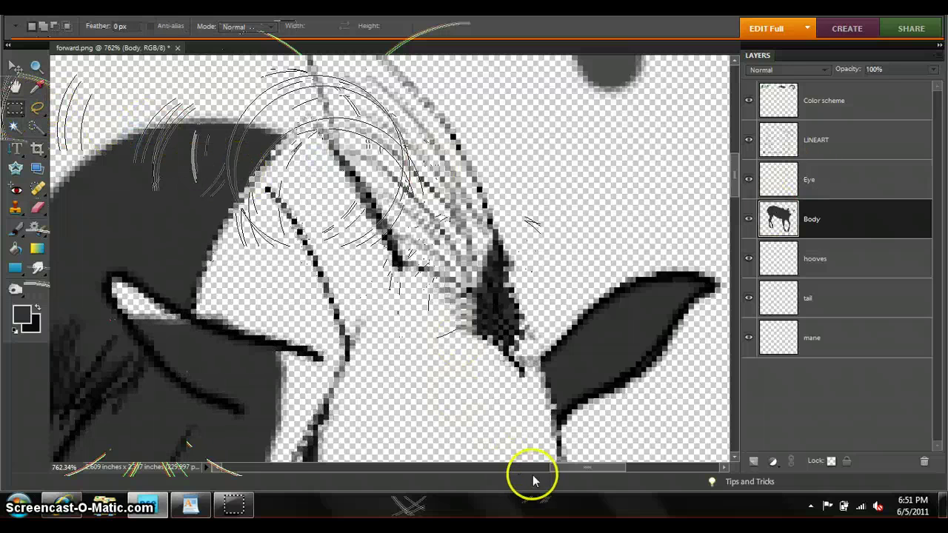
pyautogui.hscroll(-1, 578, 470)
pyautogui.hscroll(-4, 579, 470)
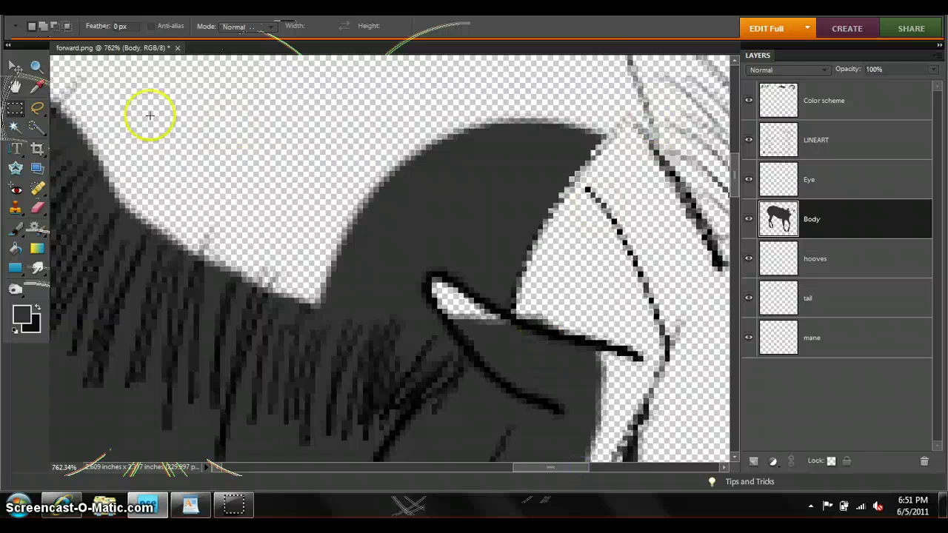
# - Erase grey Body fill beside the mane, around its peak, and below the circle sketch
pyautogui.click(37, 207)
pyautogui.moveTo(453, 151); pyautogui.dragTo(539, 148)
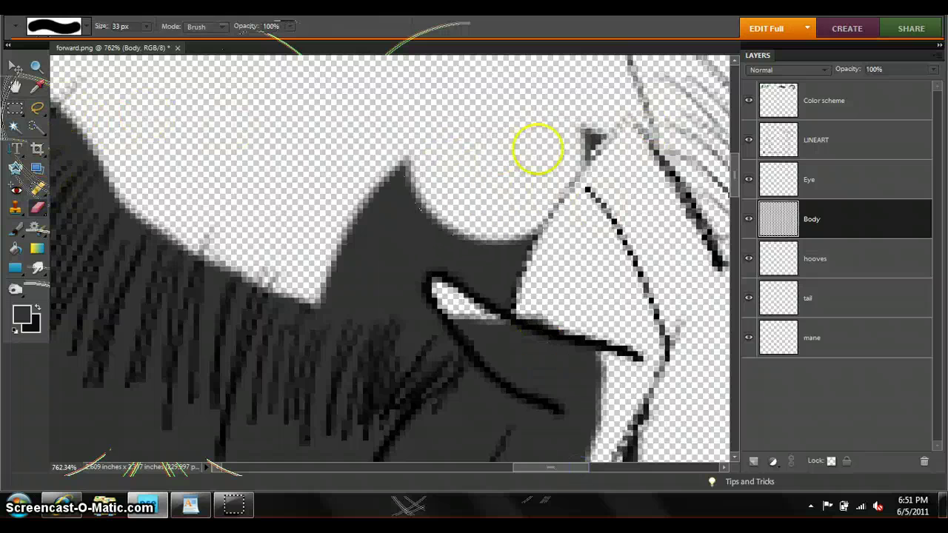
pyautogui.moveTo(465, 183)
pyautogui.mouseDown()
pyautogui.moveTo(422, 180)
pyautogui.moveTo(356, 214)
pyautogui.mouseUp()
pyautogui.moveTo(473, 206); pyautogui.dragTo(487, 192)
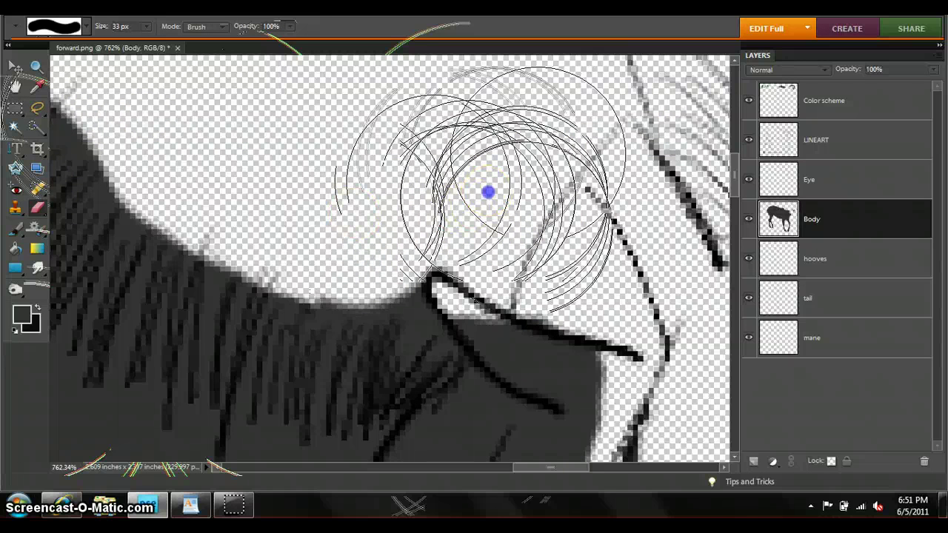
pyautogui.moveTo(281, 296); pyautogui.dragTo(385, 311)
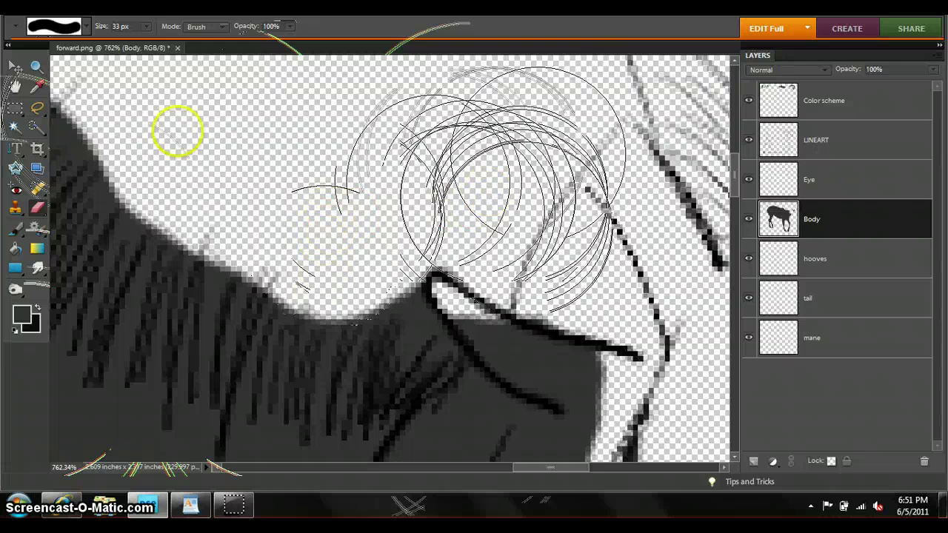
pyautogui.click(10, 237)
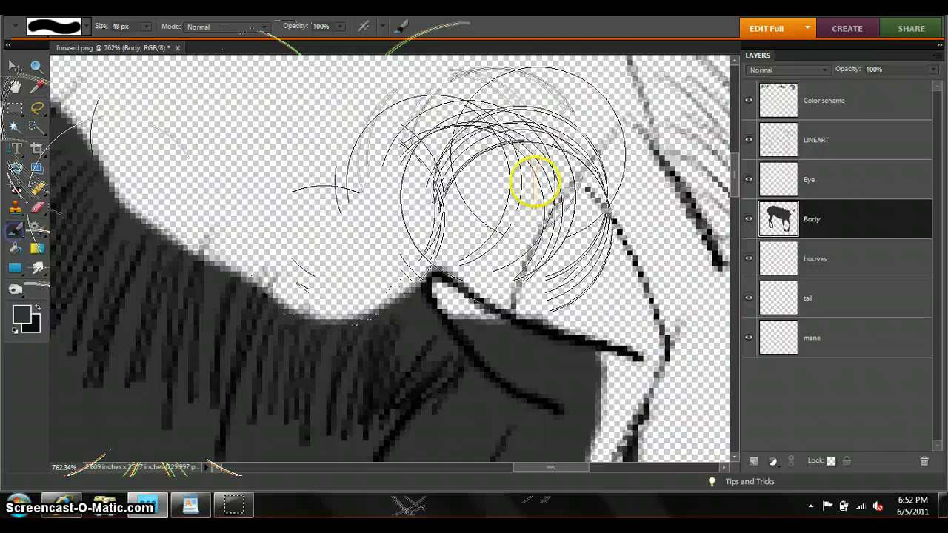
# - Choose a 1 px brush tip on LINEART and undo the stray strokes
pyautogui.click(814, 148)
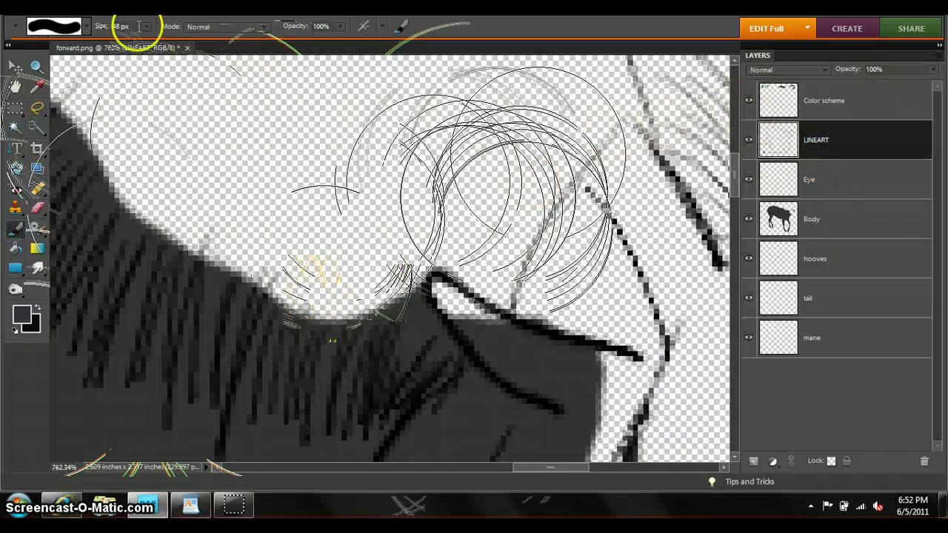
pyautogui.click(88, 28)
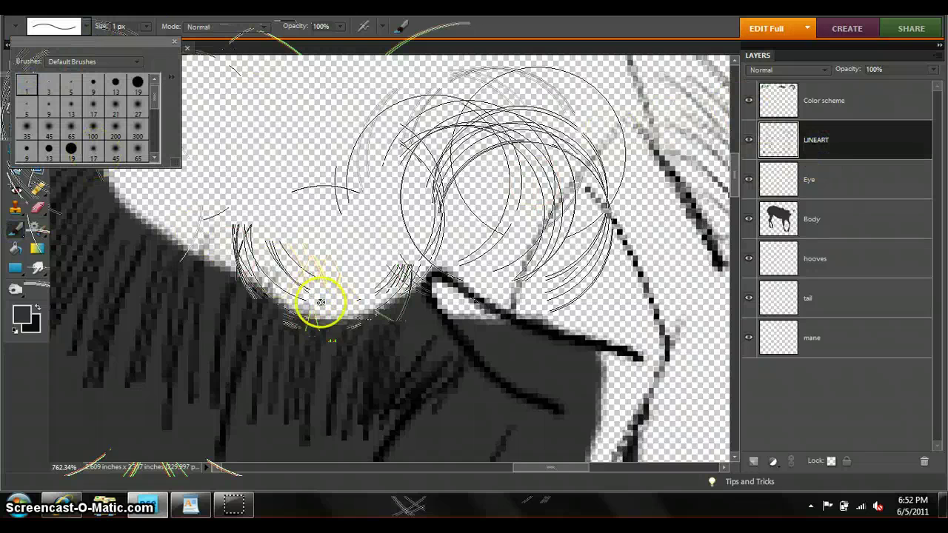
pyautogui.click(333, 331)
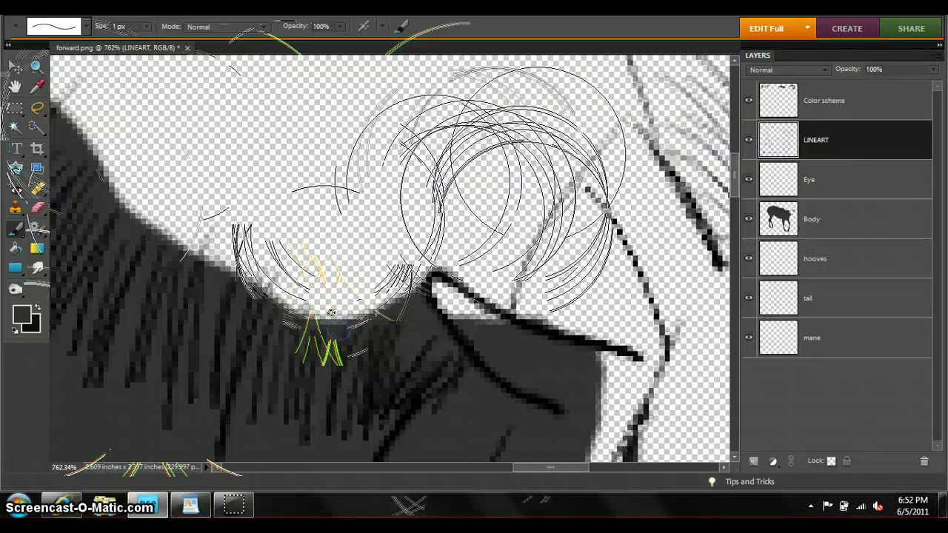
pyautogui.hotkey('ctrl', 'z')
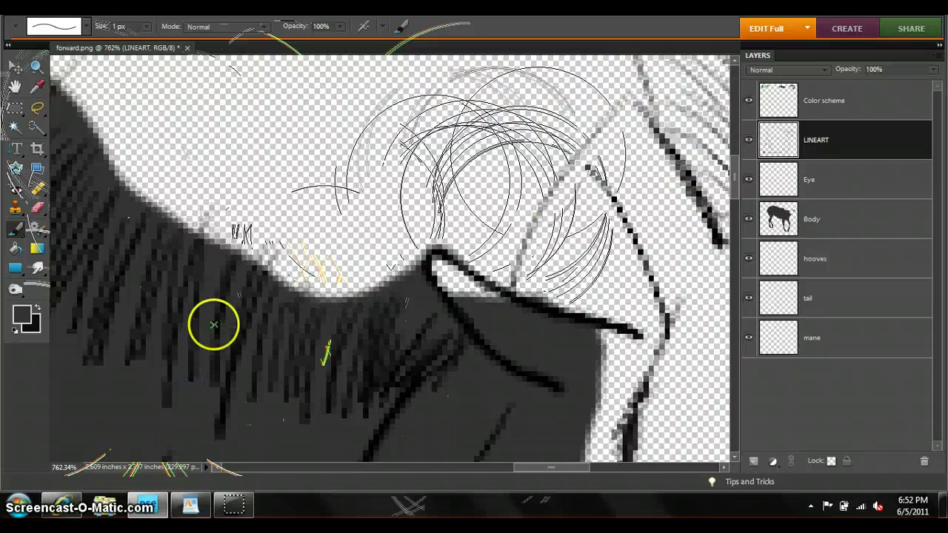
pyautogui.moveTo(549, 466); pyautogui.dragTo(530, 466)
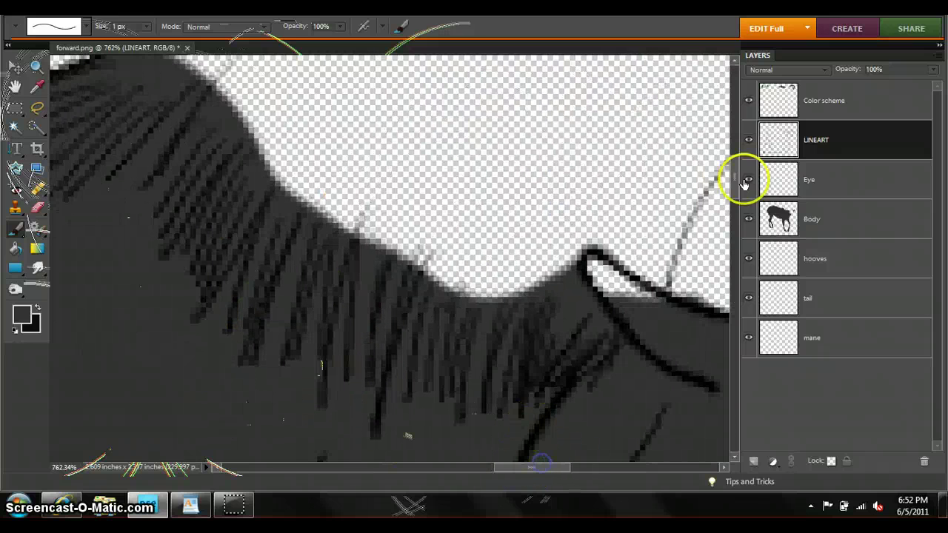
# - Toggle Body's visibility to check the lineart, then draw a fine mane strand
pyautogui.click(748, 220)
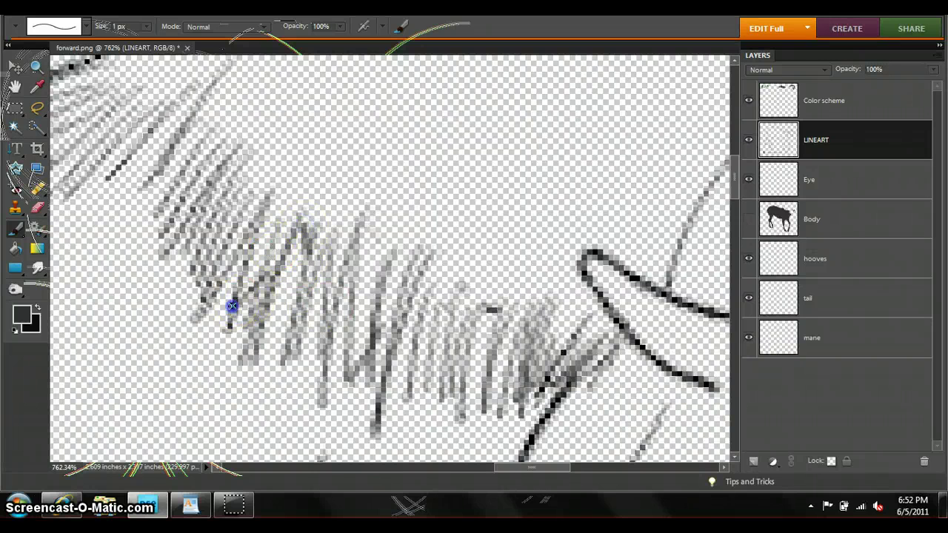
pyautogui.scroll(2, 232, 306)
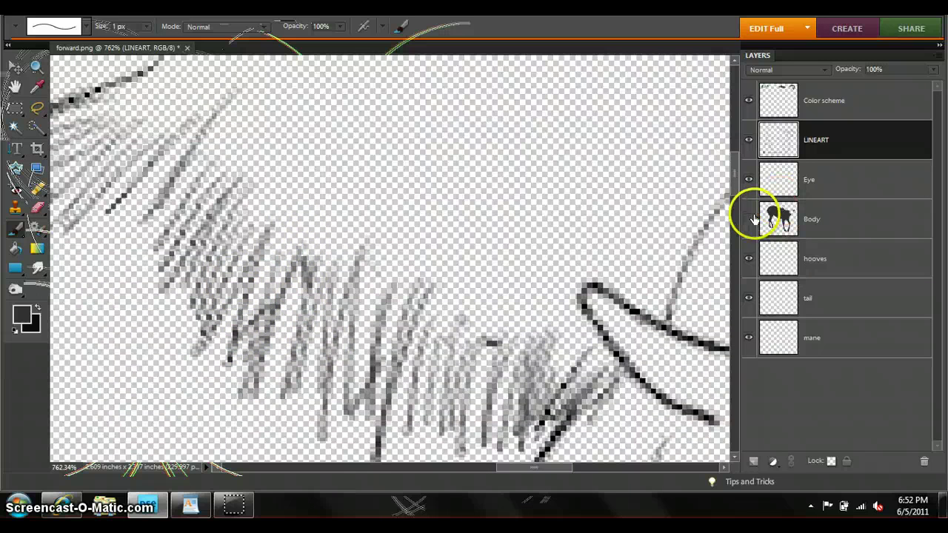
pyautogui.click(747, 219)
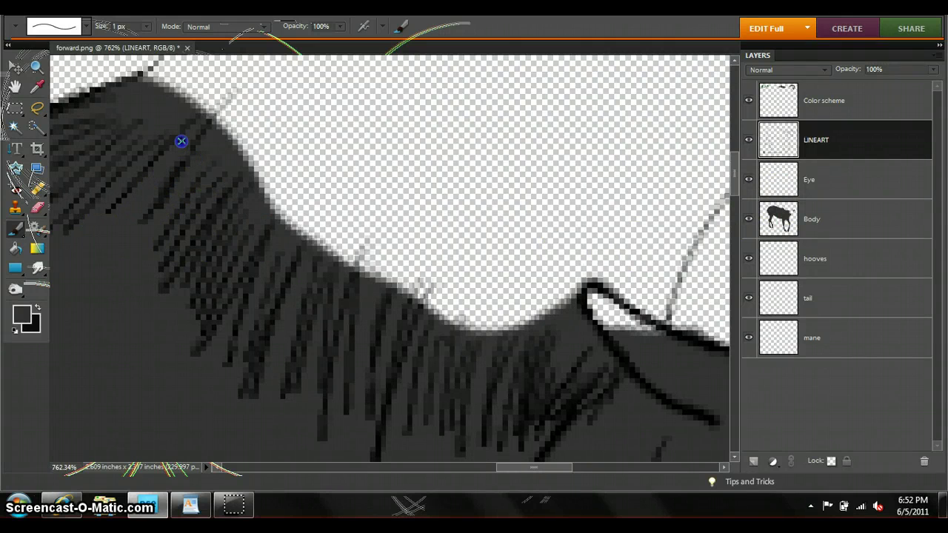
pyautogui.moveTo(181, 141); pyautogui.dragTo(162, 144)
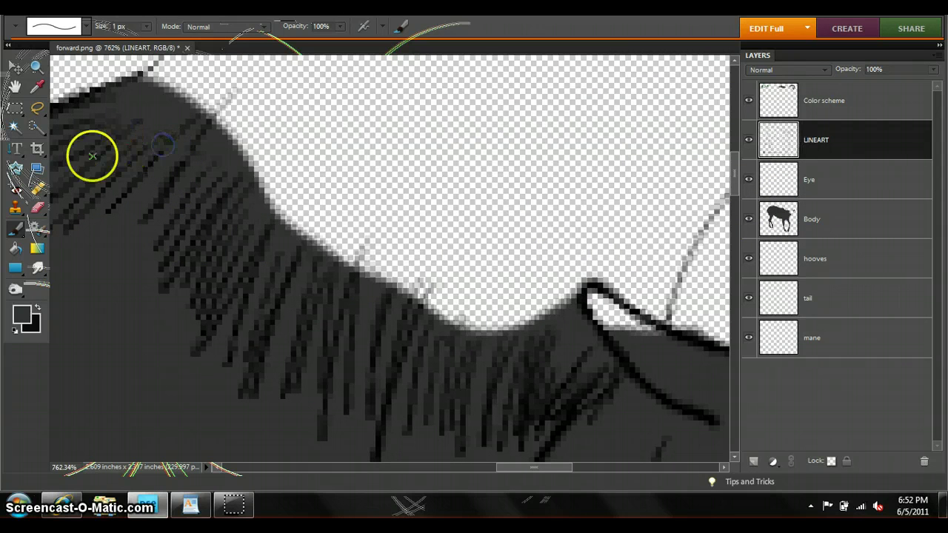
# - Set the foreground to black (000000) and dot dark pixels along the mane strands
pyautogui.click(23, 313)
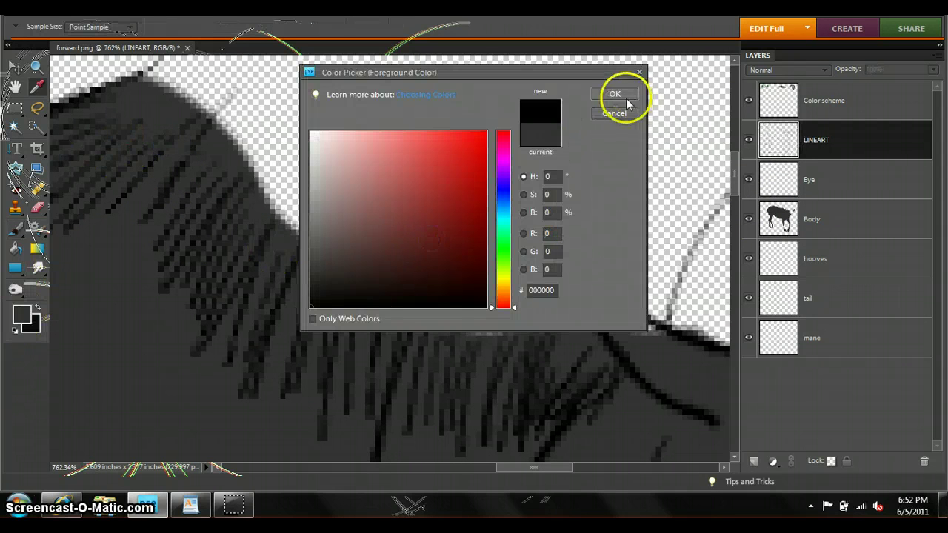
pyautogui.click(618, 94)
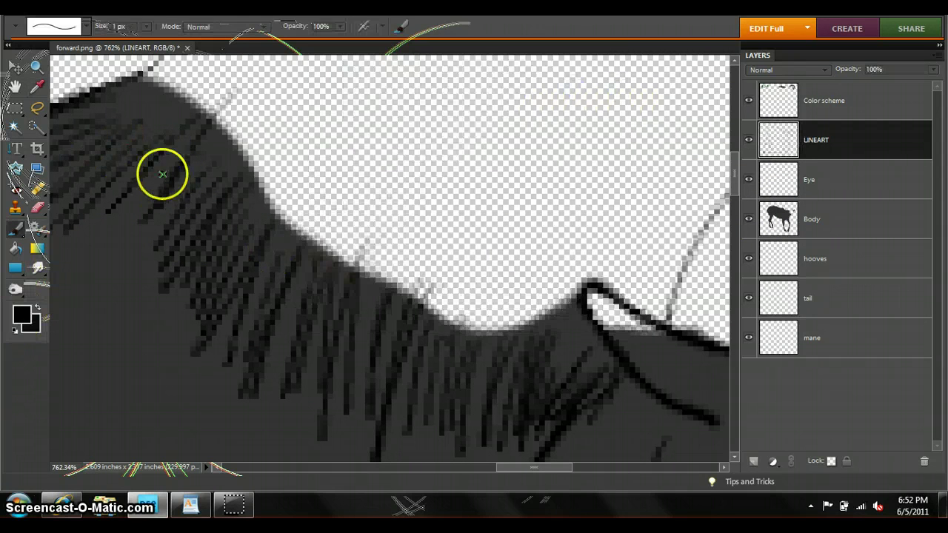
pyautogui.click(138, 144)
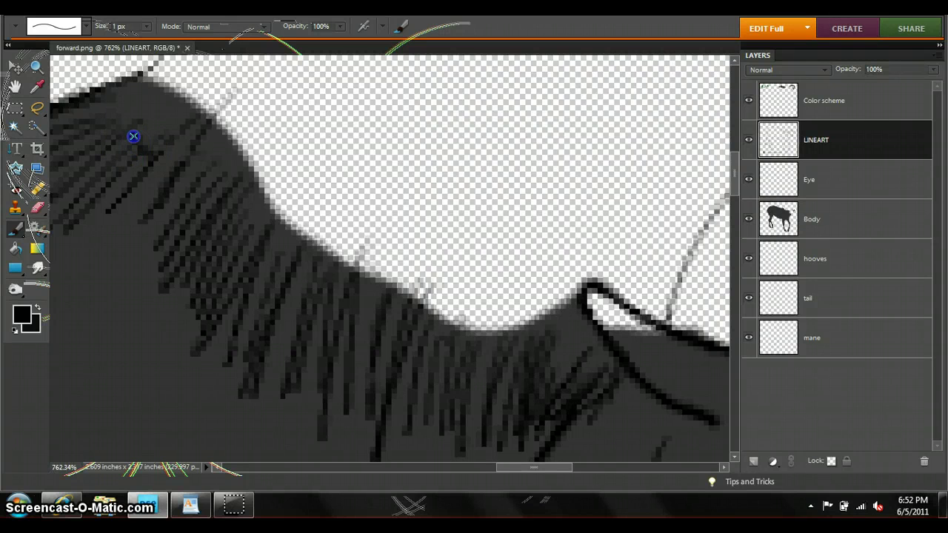
pyautogui.click(119, 131)
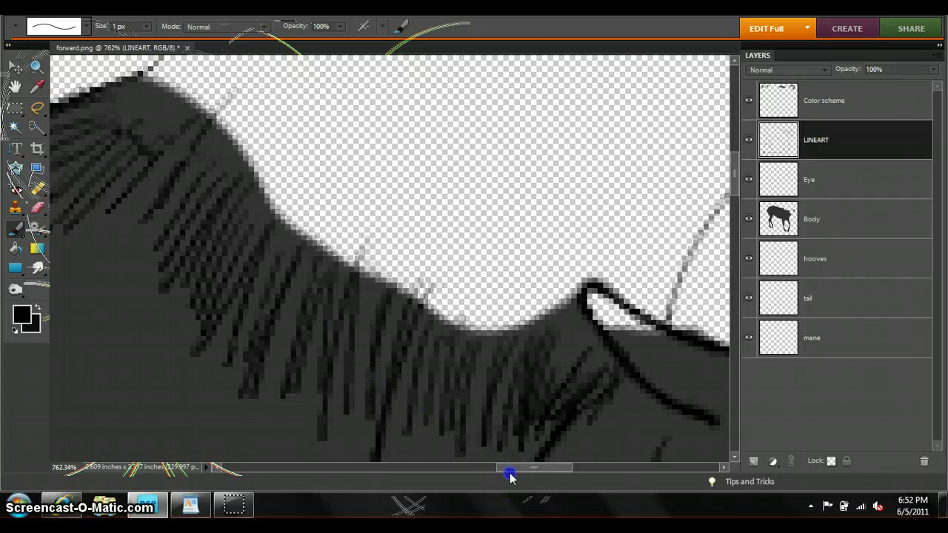
pyautogui.hscroll(-5, 509, 468)
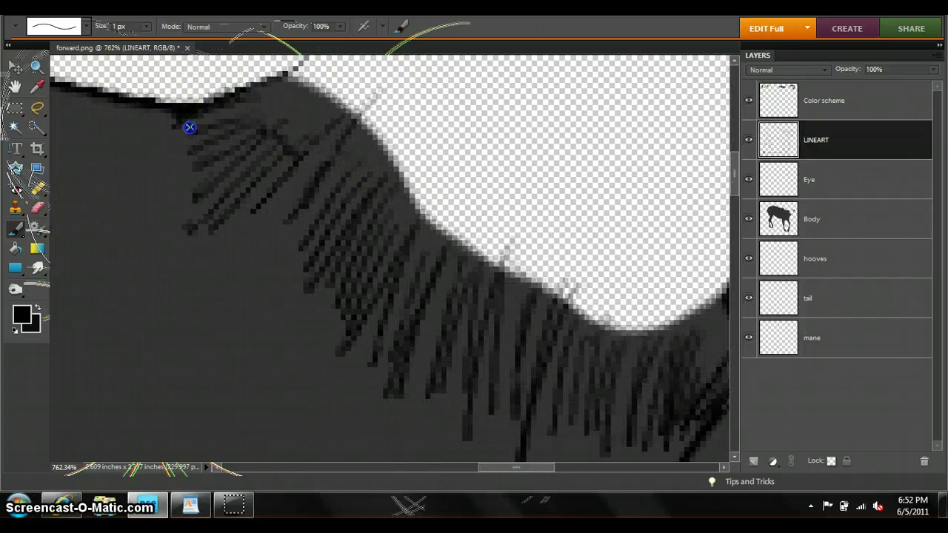
pyautogui.click(365, 179)
pyautogui.click(342, 151)
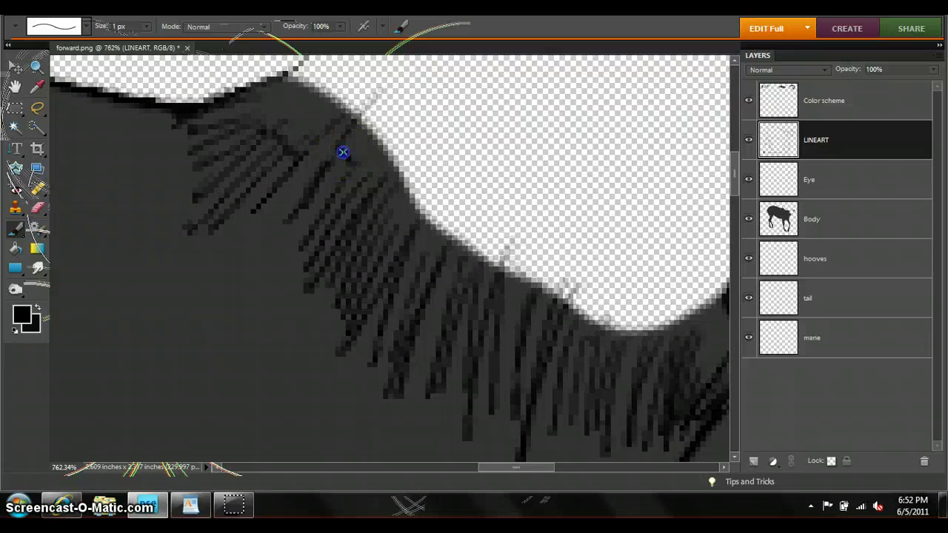
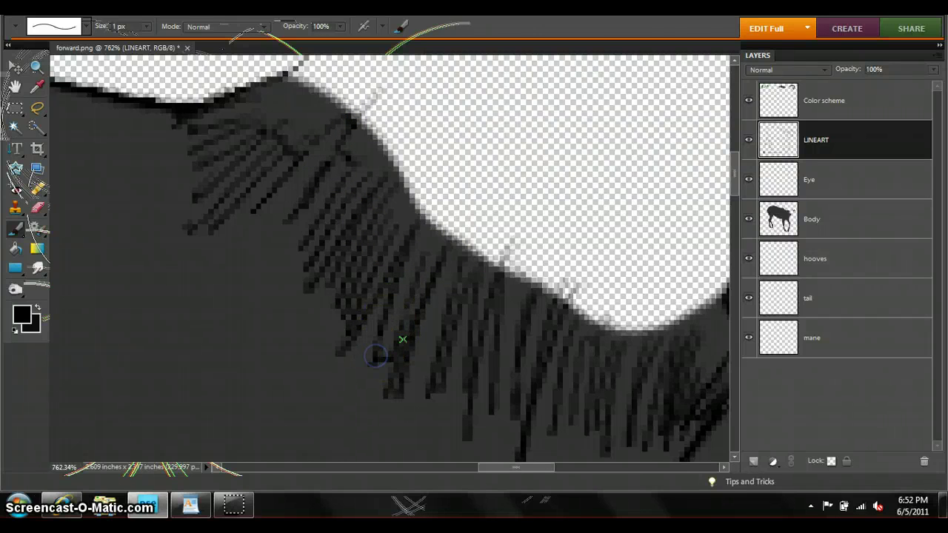
# - Add short dark 1 px hair strokes along the mane's lower fringe on LINEART
pyautogui.click(444, 253)
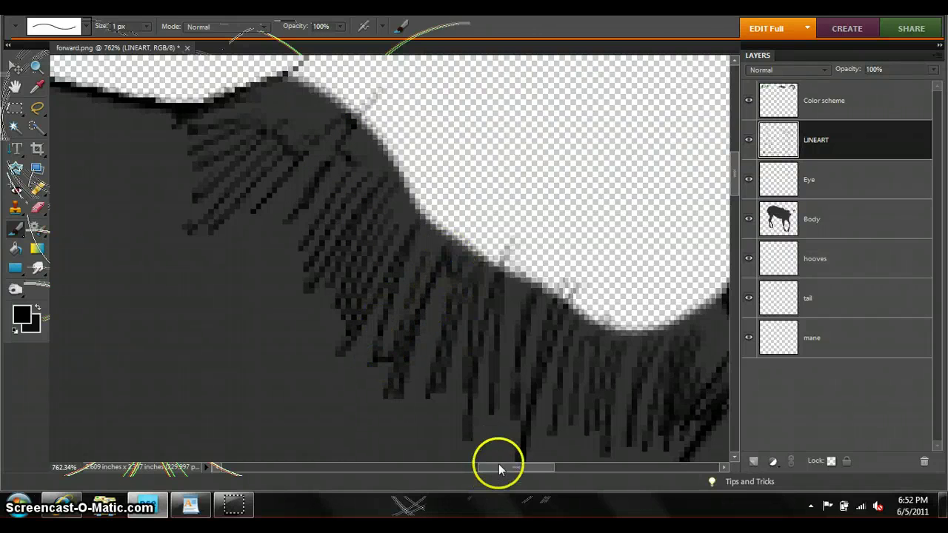
pyautogui.moveTo(498, 465); pyautogui.dragTo(511, 466)
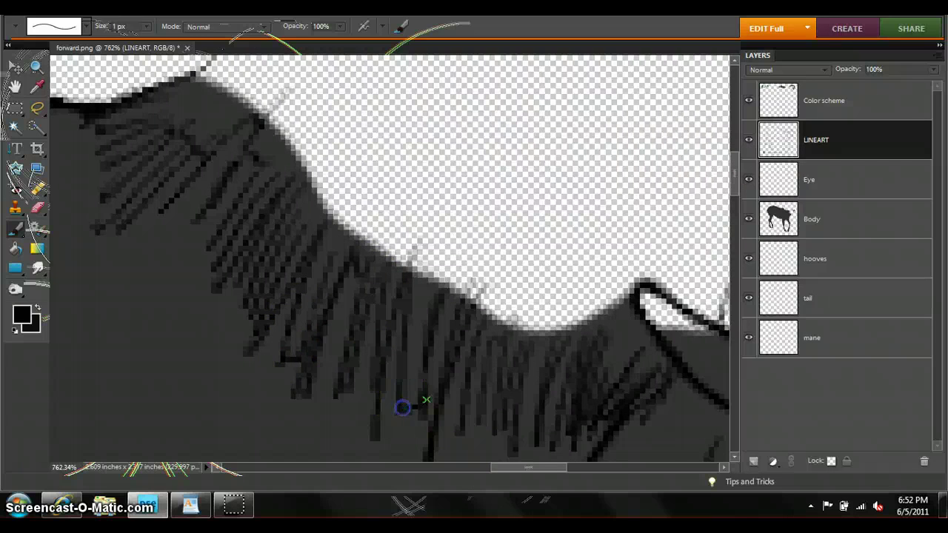
pyautogui.scroll(-2, 455, 410)
pyautogui.scroll(-1, 442, 415)
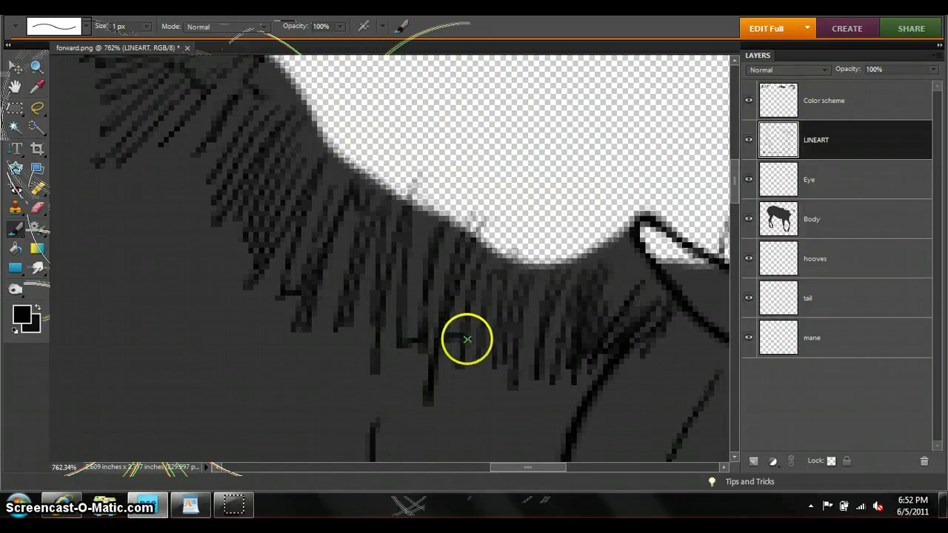
pyautogui.moveTo(474, 294)
pyautogui.mouseDown()
pyautogui.moveTo(477, 252)
pyautogui.moveTo(506, 303)
pyautogui.mouseUp()
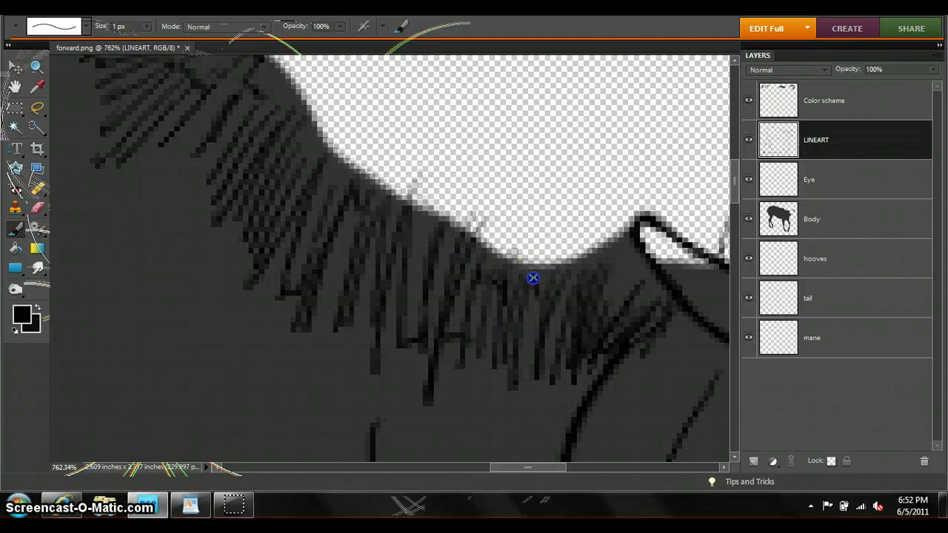
pyautogui.moveTo(569, 326); pyautogui.dragTo(567, 275)
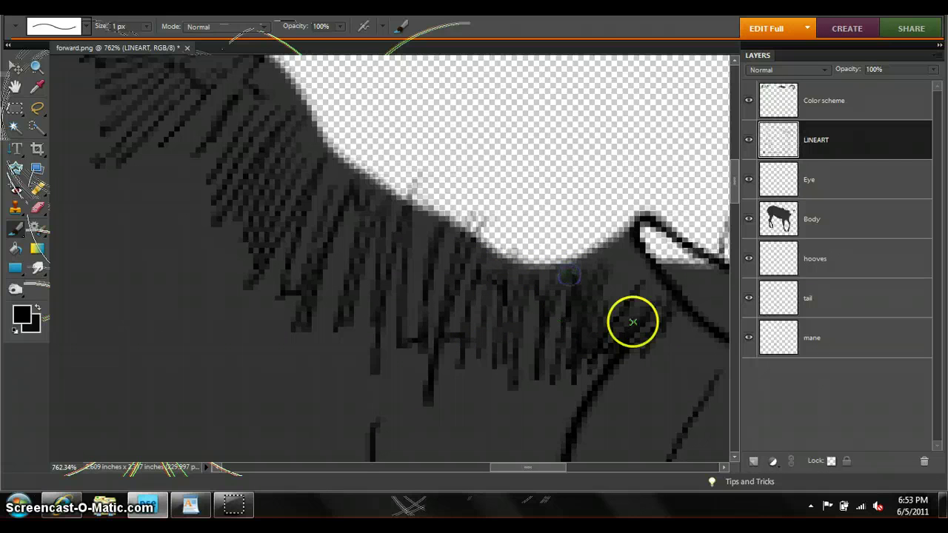
pyautogui.scroll(1, 585, 311)
# - Magic Wand the empty area around the mane and invert the selection
pyautogui.click(14, 127)
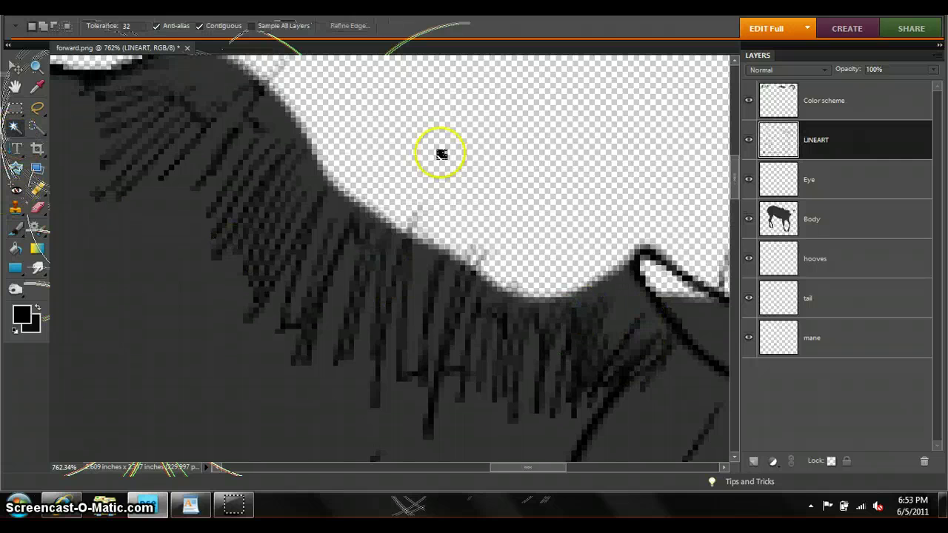
pyautogui.click(422, 231)
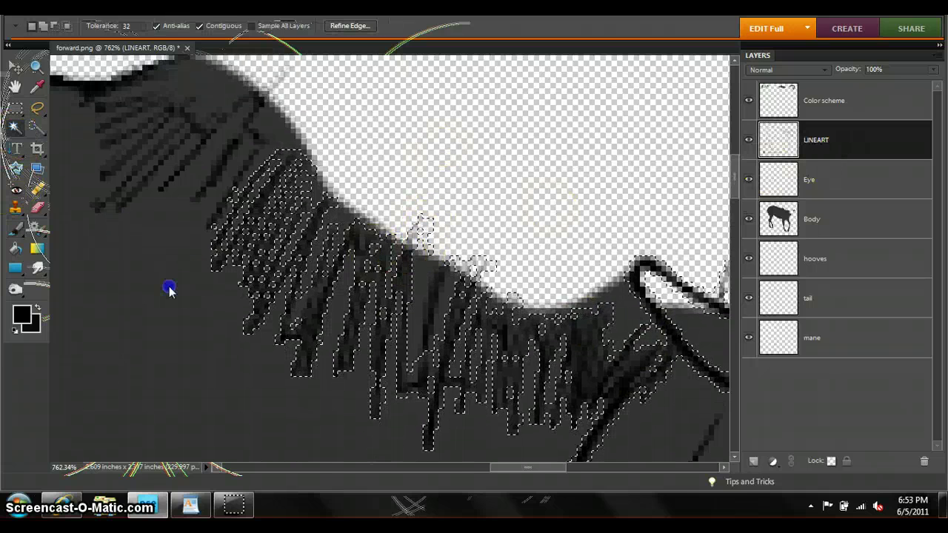
pyautogui.rightClick(152, 309)
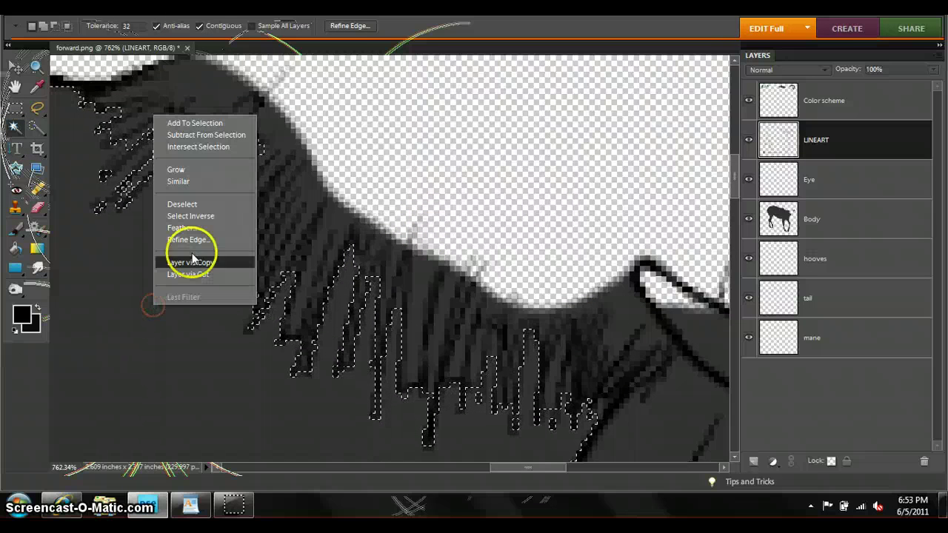
pyautogui.click(183, 216)
# - Erase the dark gray Body layer fill under the mane inside the selection
pyautogui.click(39, 207)
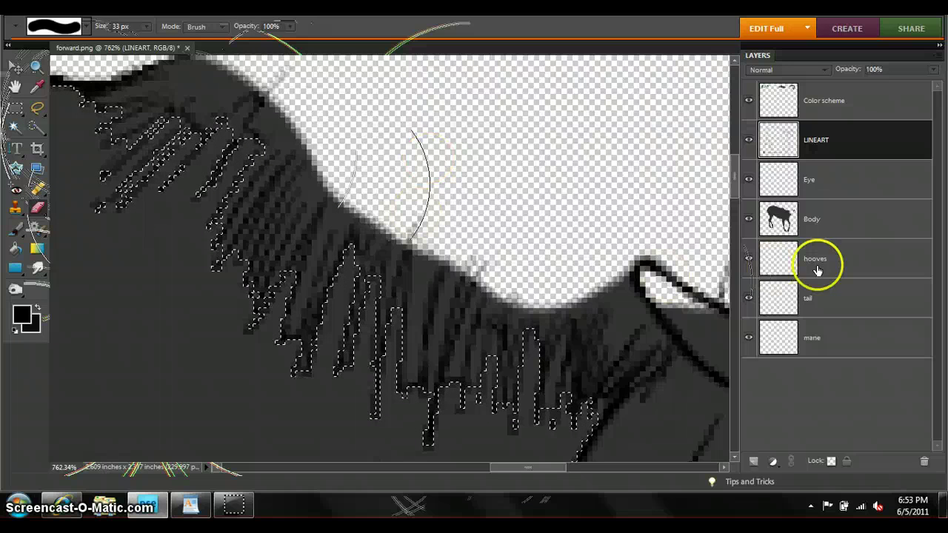
pyautogui.click(818, 232)
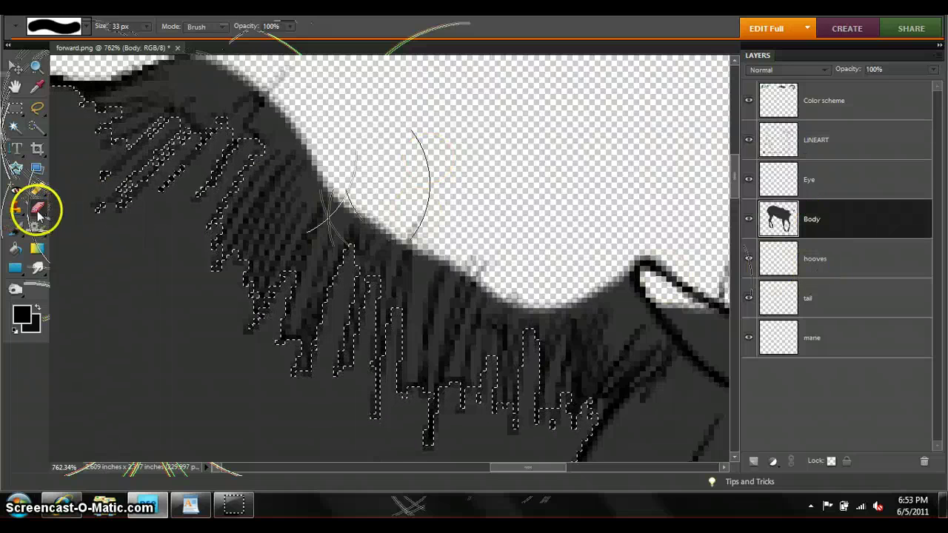
pyautogui.moveTo(127, 96); pyautogui.dragTo(236, 115)
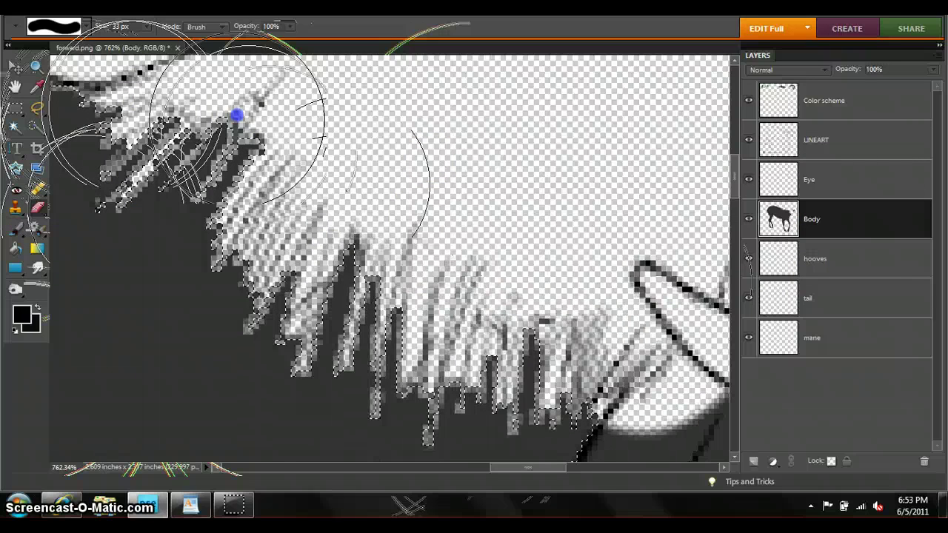
pyautogui.scroll(-1, 236, 113)
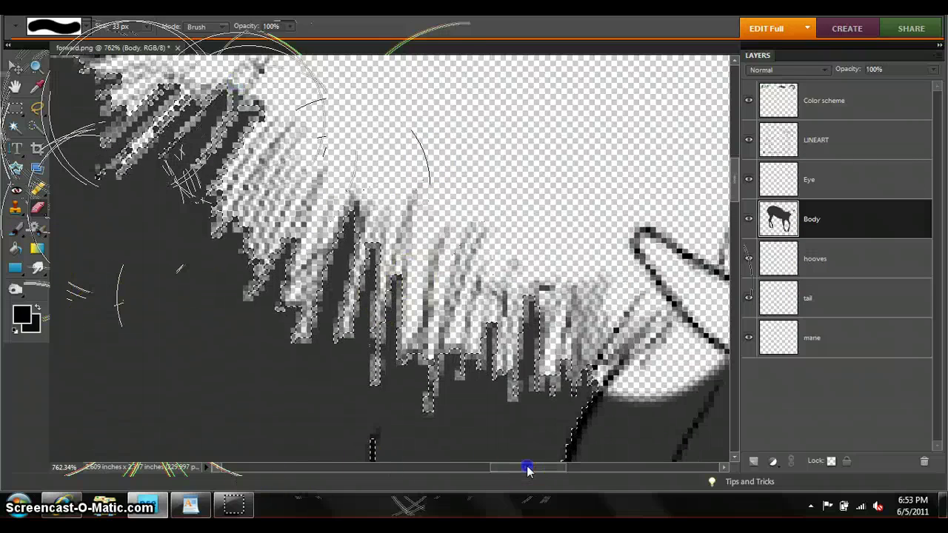
pyautogui.moveTo(527, 467); pyautogui.dragTo(541, 468)
pyautogui.scroll(-3, 497, 212)
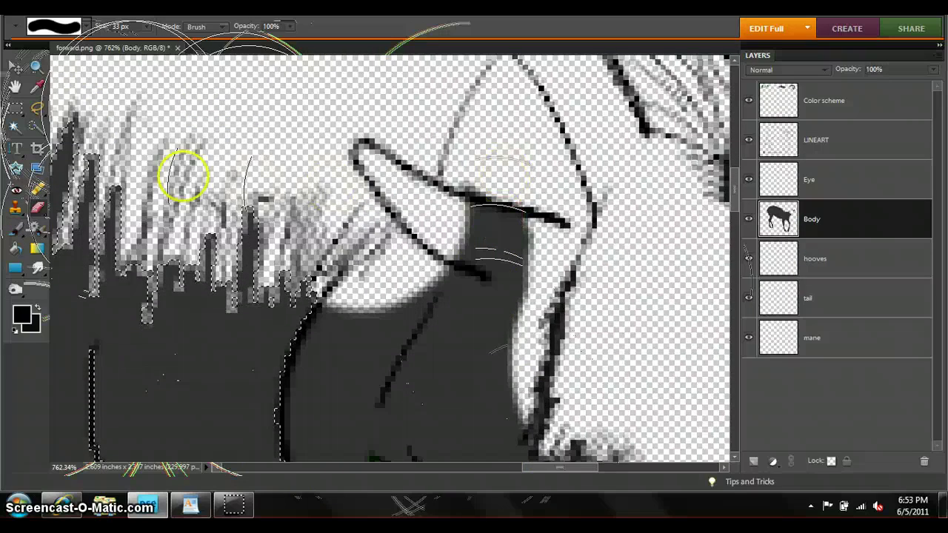
pyautogui.click(15, 223)
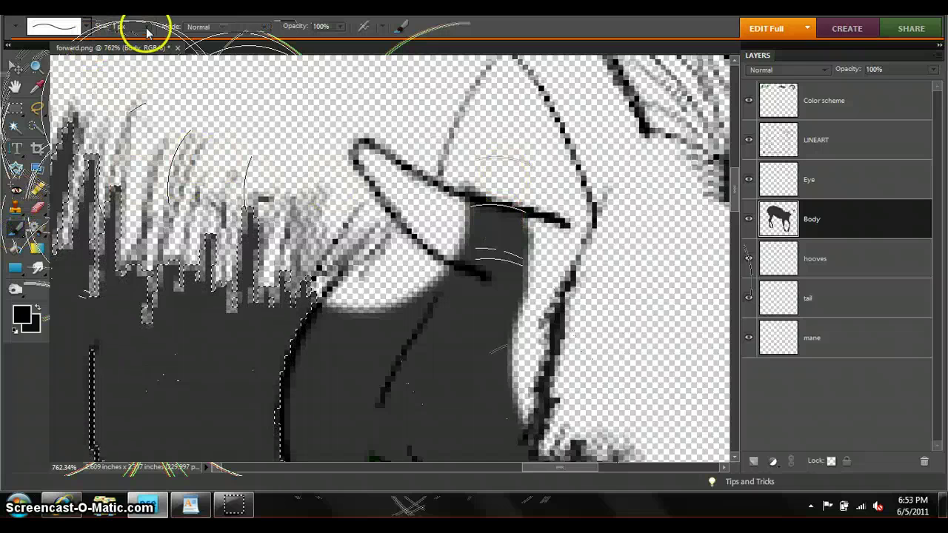
# - Sample the horse's dark gray and paint the white patch below the neck
pyautogui.click(35, 87)
pyautogui.click(186, 342)
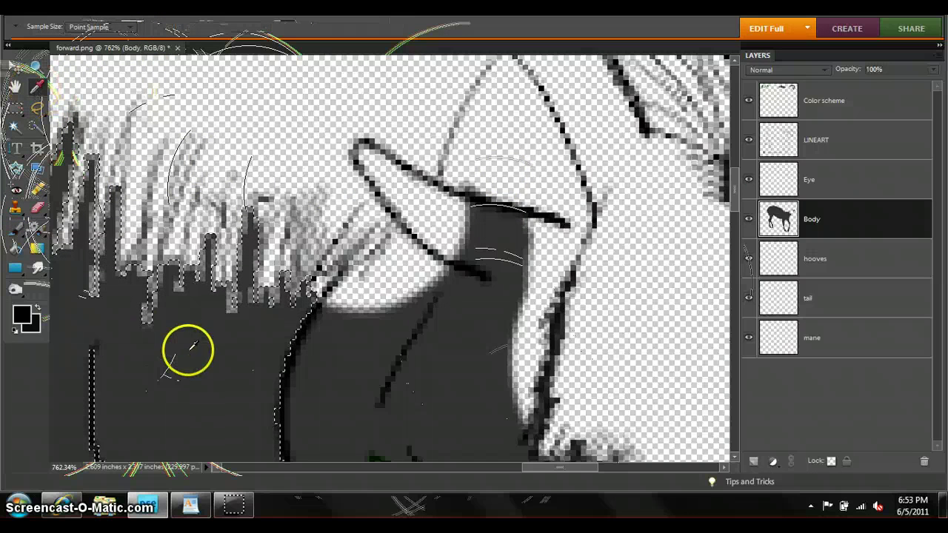
pyautogui.click(15, 228)
pyautogui.moveTo(380, 290)
pyautogui.mouseDown()
pyautogui.moveTo(387, 324)
pyautogui.moveTo(464, 247)
pyautogui.moveTo(533, 289)
pyautogui.mouseUp()
pyautogui.scroll(-5, 511, 281)
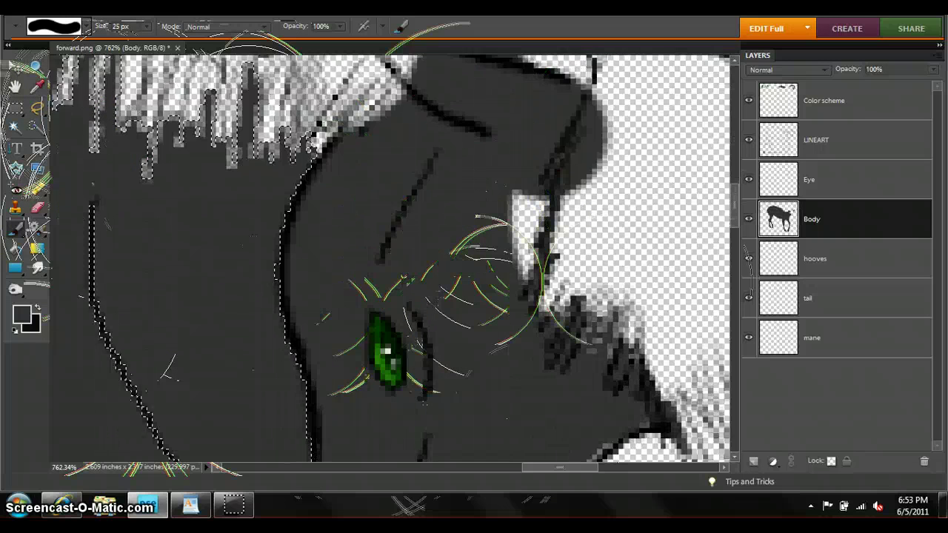
pyautogui.scroll(3, 510, 274)
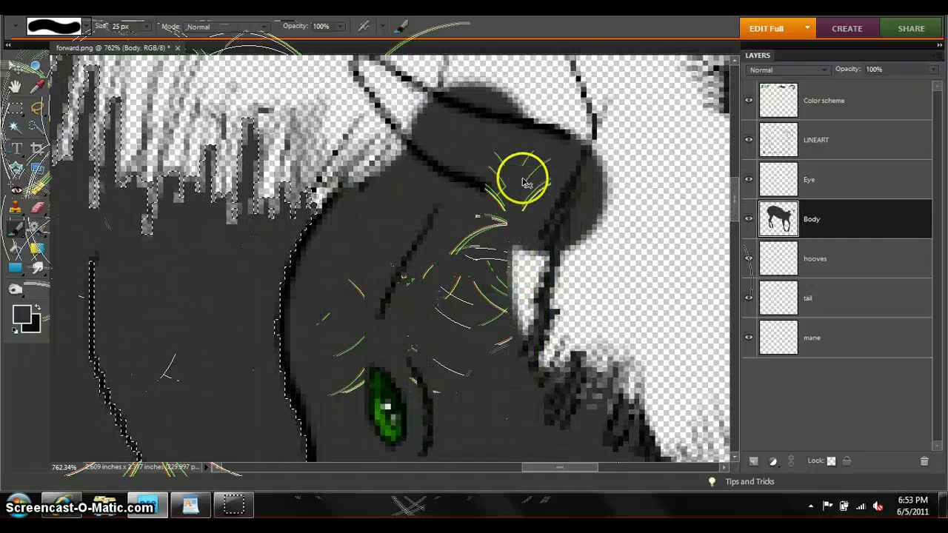
# - Paint the white ear area and the gaps above the head dark gray
pyautogui.moveTo(536, 151)
pyautogui.mouseDown()
pyautogui.moveTo(501, 185)
pyautogui.moveTo(474, 268)
pyautogui.moveTo(480, 251)
pyautogui.mouseUp()
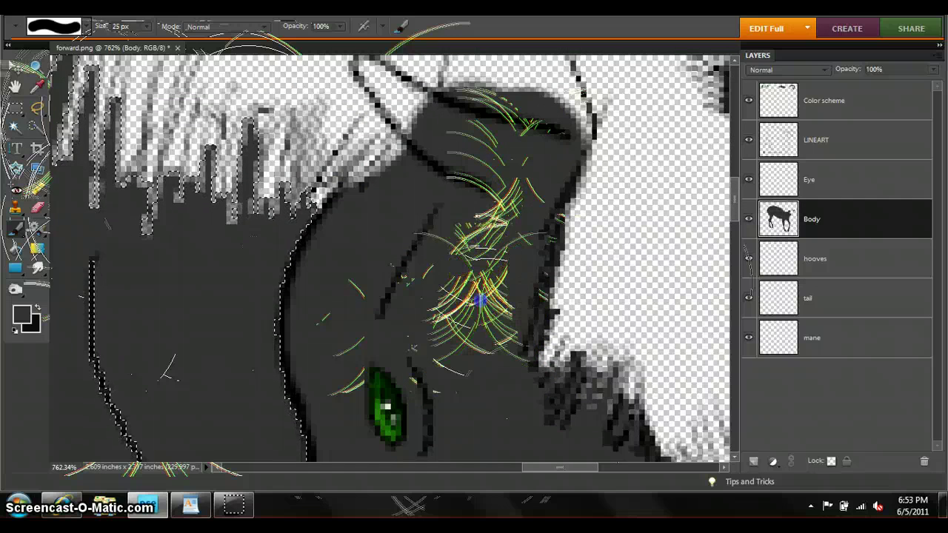
pyautogui.scroll(4, 477, 303)
pyautogui.hotkey('ctrl', '-')
pyautogui.moveTo(474, 212); pyautogui.dragTo(498, 213)
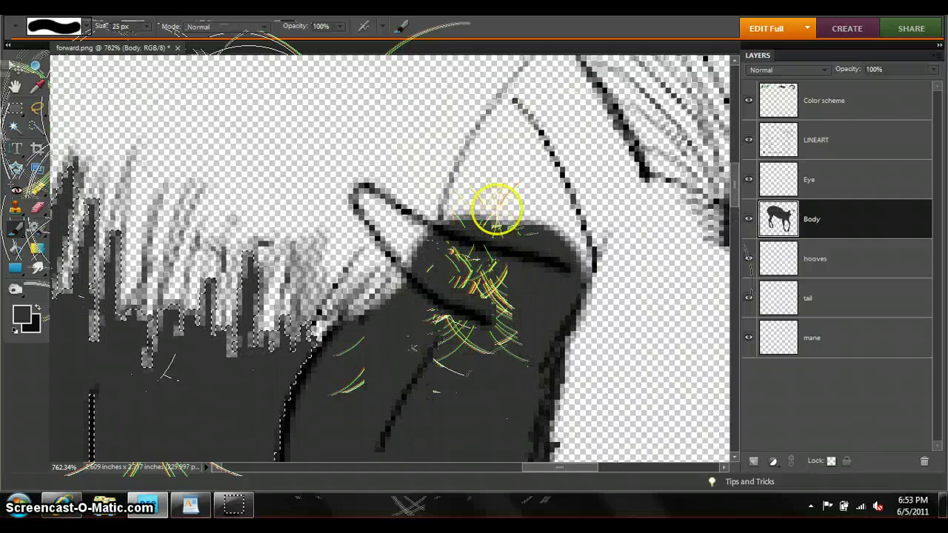
pyautogui.hotkey('ctrl', '-')
pyautogui.hotkey('ctrl', '-')
pyautogui.hotkey('ctrl', '-')
pyautogui.hotkey('ctrl', '-')
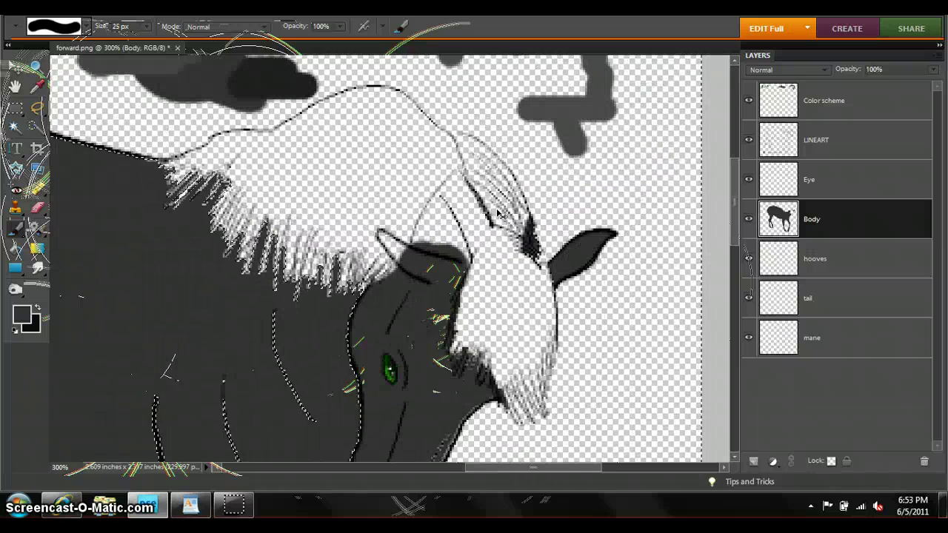
pyautogui.moveTo(376, 258)
pyautogui.mouseDown()
pyautogui.moveTo(437, 241)
pyautogui.moveTo(459, 215)
pyautogui.moveTo(448, 248)
pyautogui.mouseUp()
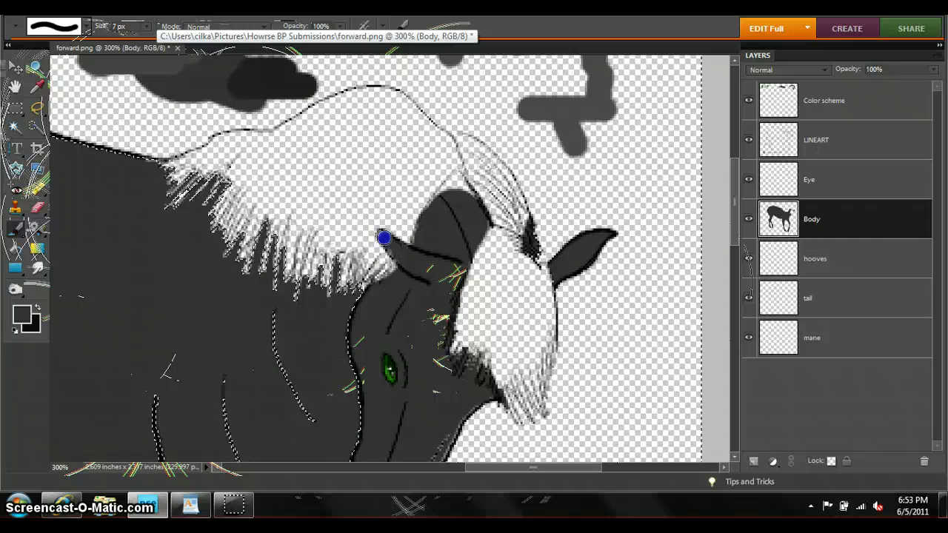
# - With a 4 px brush, repaint the ear and fill dark gray up to the forelock
pyautogui.click(146, 26)
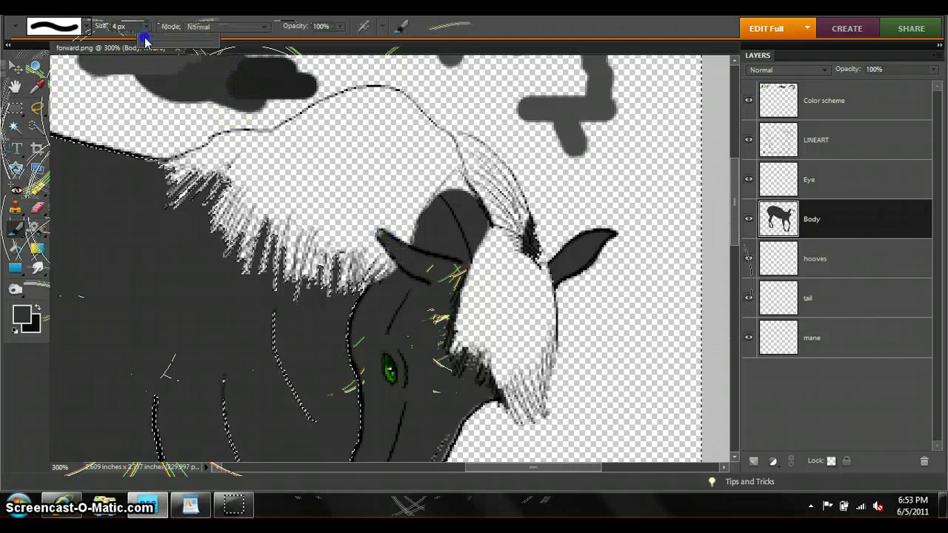
pyautogui.moveTo(145, 41); pyautogui.dragTo(143, 41)
pyautogui.moveTo(410, 260); pyautogui.dragTo(380, 237)
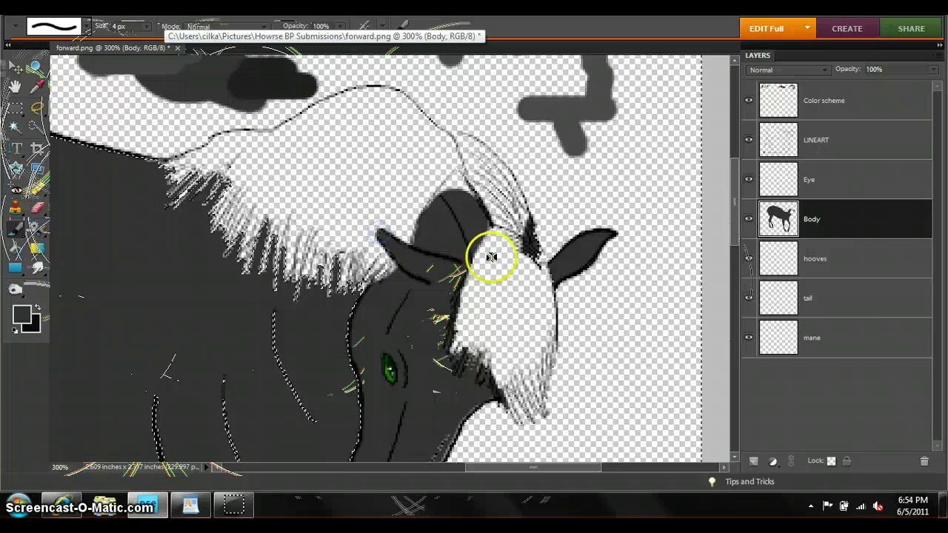
pyautogui.moveTo(486, 254)
pyautogui.mouseDown()
pyautogui.moveTo(519, 237)
pyautogui.moveTo(457, 172)
pyautogui.mouseUp()
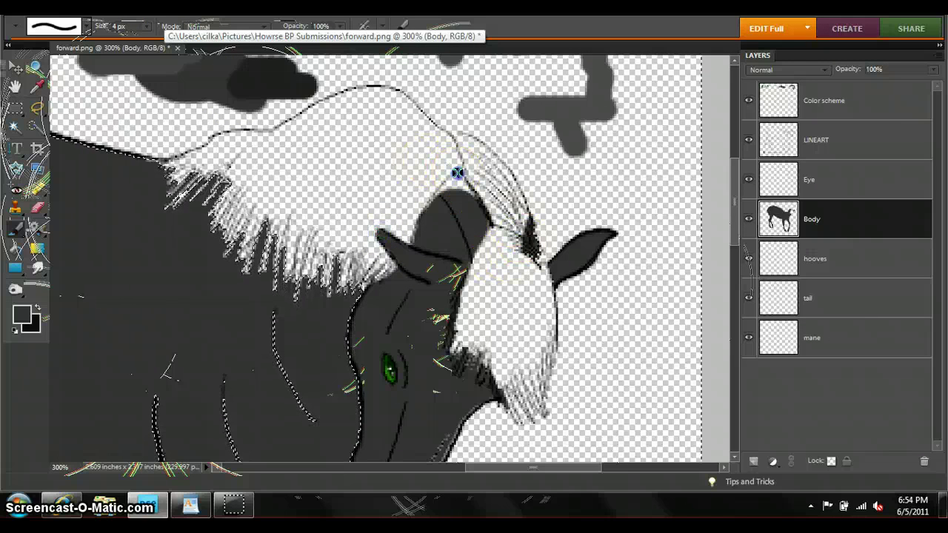
pyautogui.moveTo(453, 185); pyautogui.dragTo(458, 177)
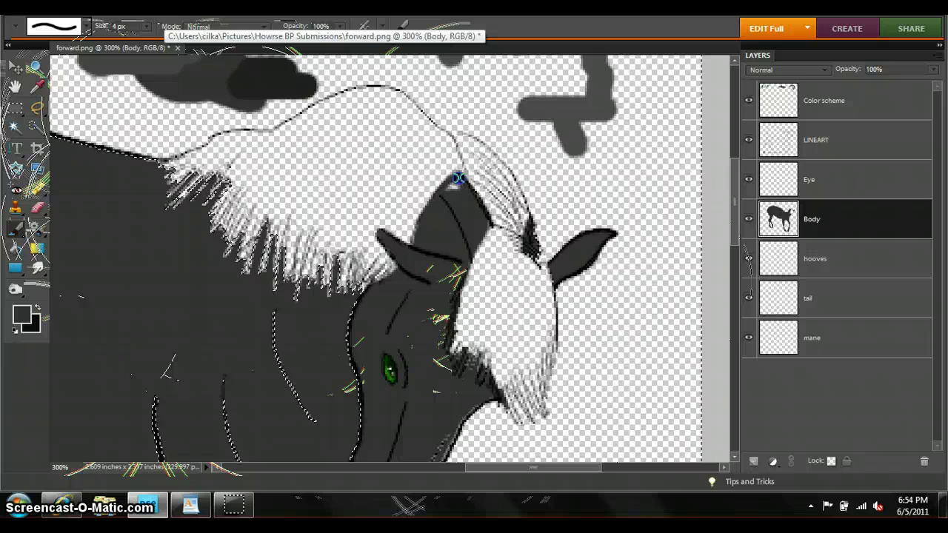
pyautogui.scroll(-3, 444, 340)
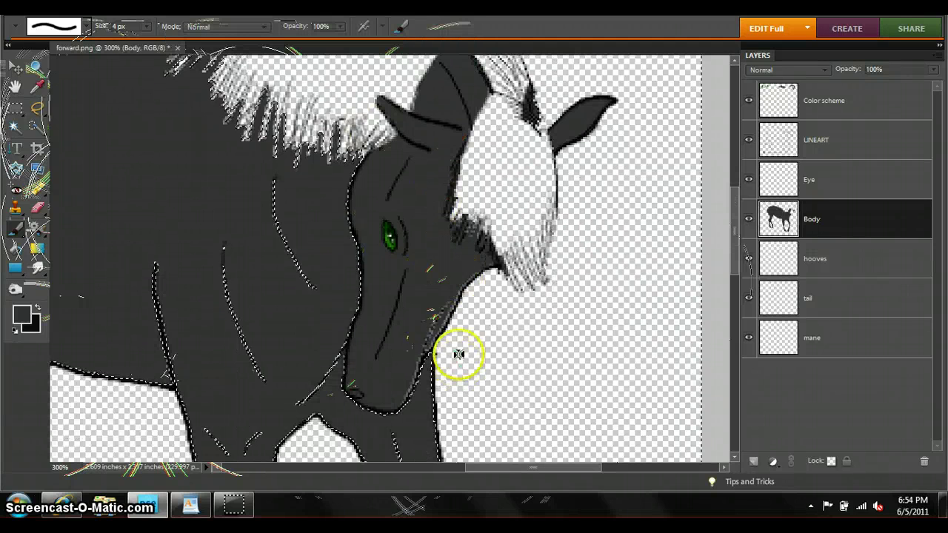
# - On LINEART, Magic Wand the empty area and extend it with Select Similar
pyautogui.click(814, 145)
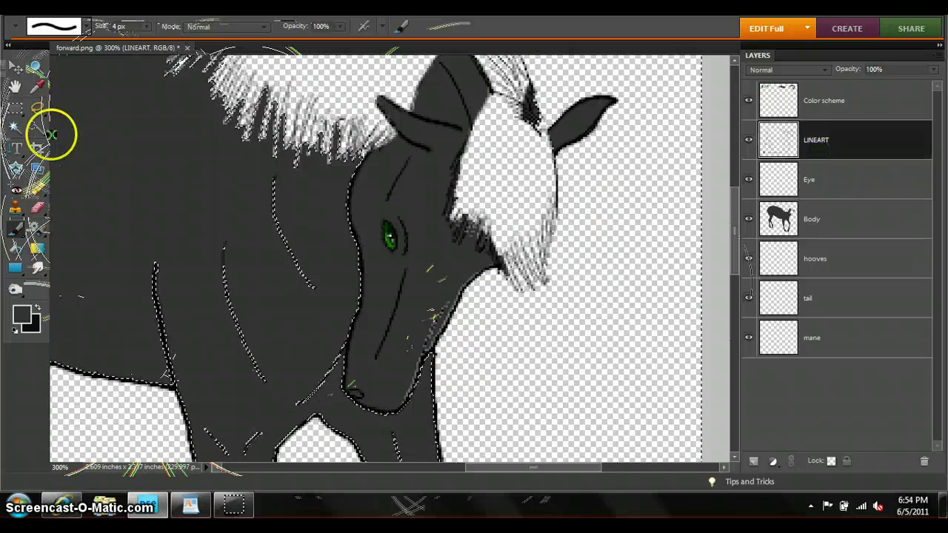
pyautogui.click(15, 125)
pyautogui.hotkey('ctrl', 'd')
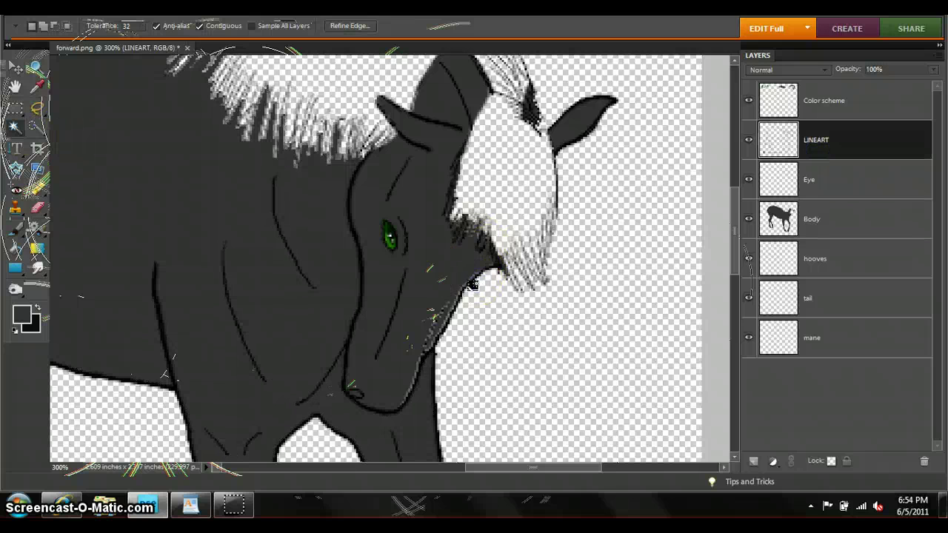
pyautogui.click(352, 229)
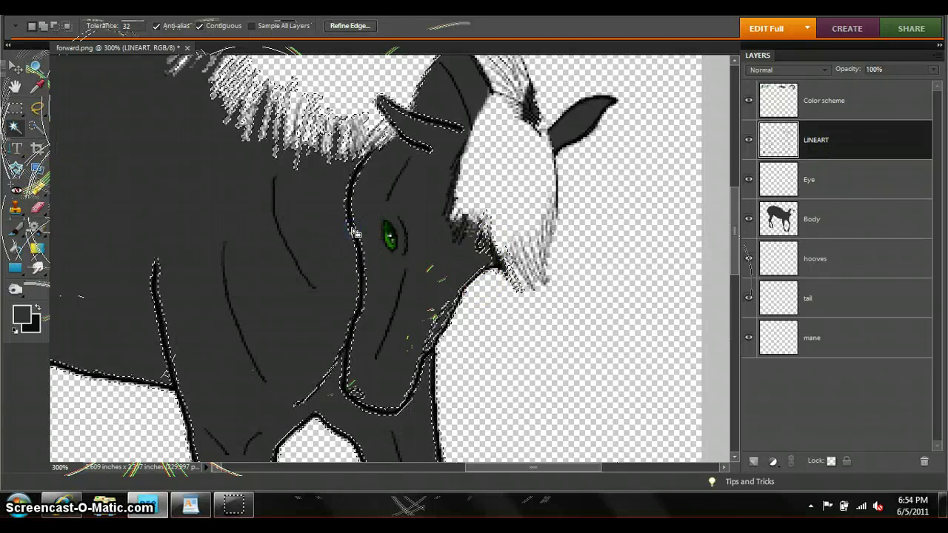
pyautogui.rightClick(353, 230)
pyautogui.click(375, 296)
pyautogui.hotkey('ctrl', '-')
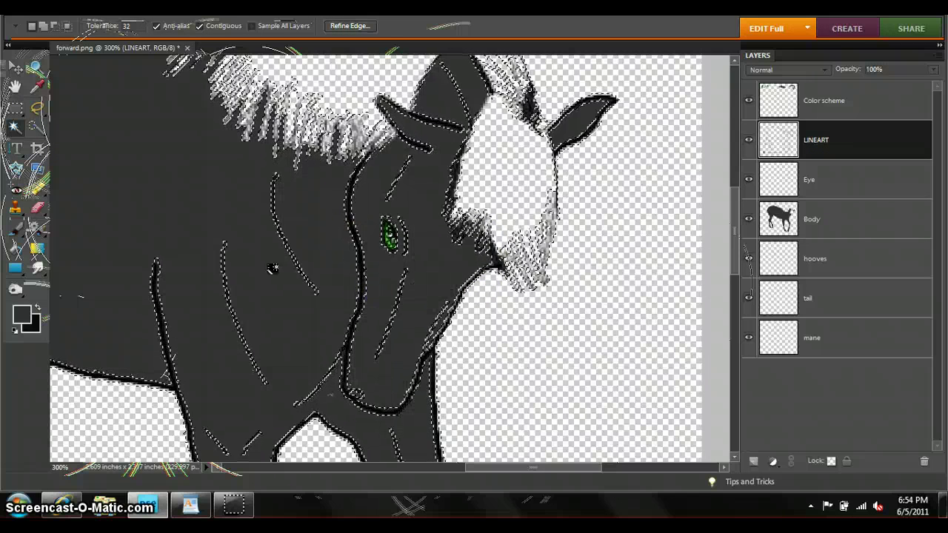
pyautogui.hotkey('ctrl', '-')
pyautogui.hotkey('ctrl', '-')
pyautogui.hotkey('ctrl', '-')
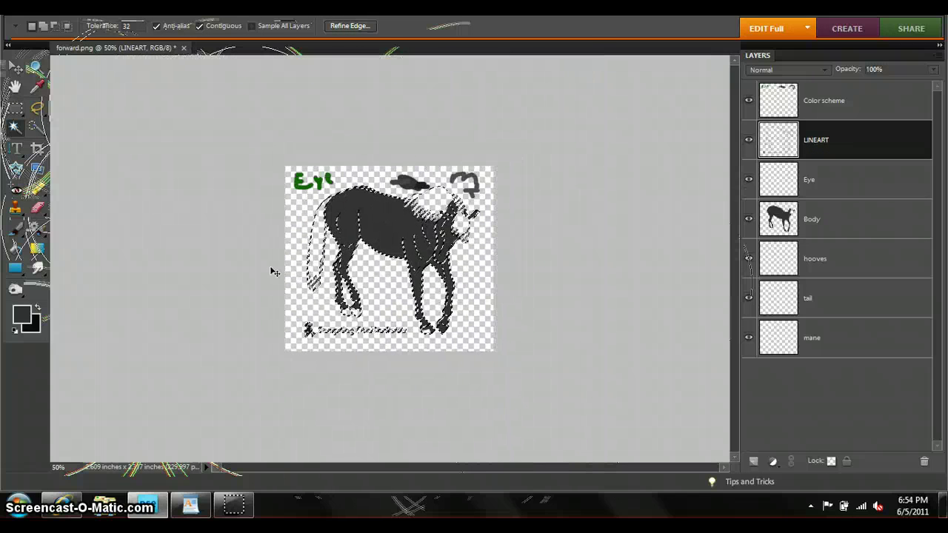
pyautogui.hotkey('ctrl', '+')
pyautogui.hotkey('ctrl', '+')
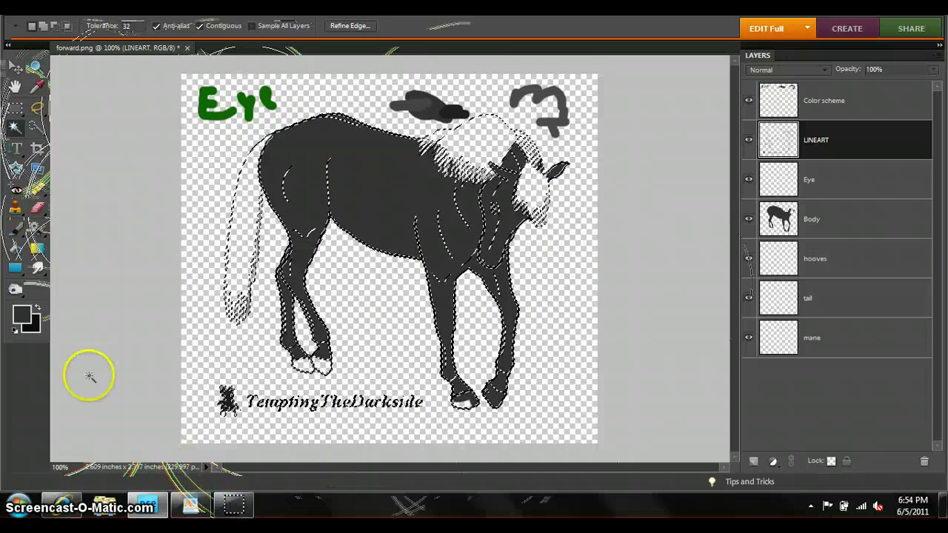
# - Set the toning exposure to 100%, drop the selection, and zoom into the neck and eye
pyautogui.click(15, 291)
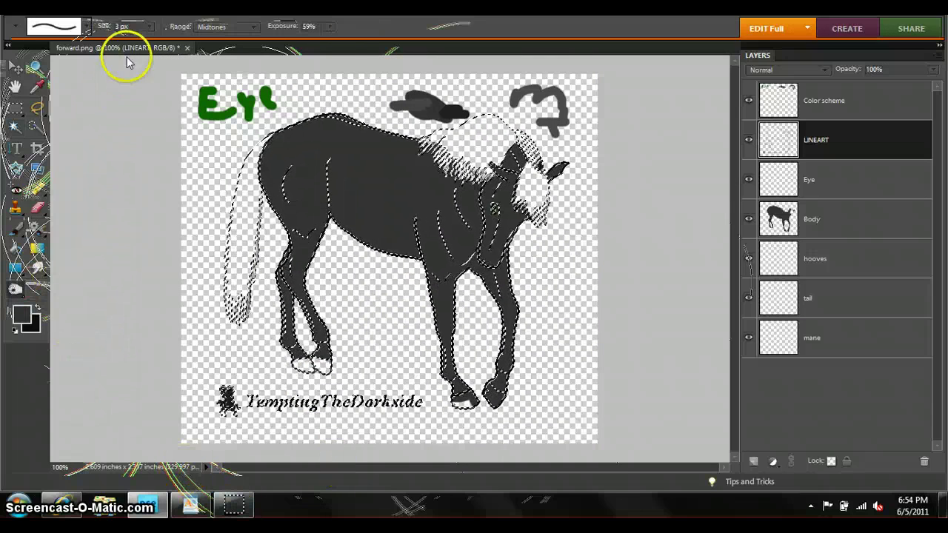
pyautogui.moveTo(329, 26); pyautogui.dragTo(343, 25)
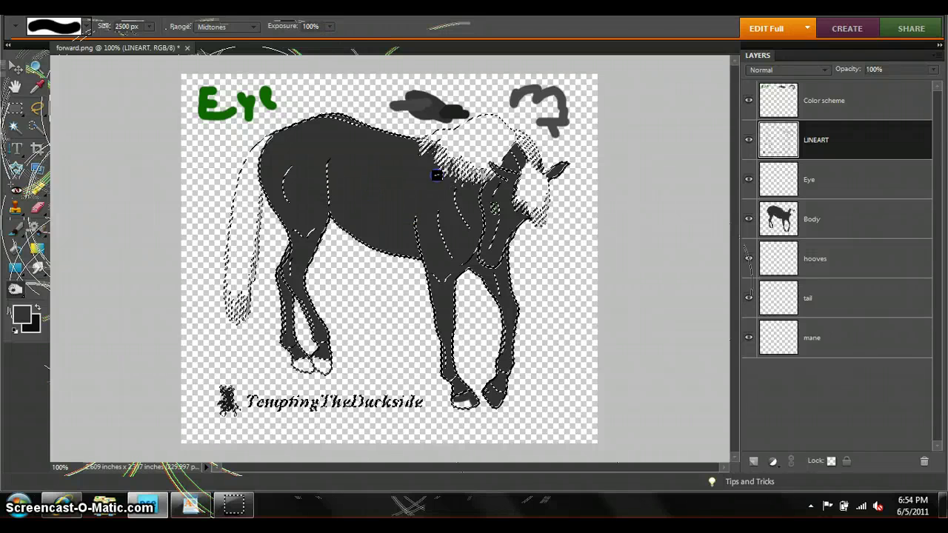
pyautogui.press('m')
pyautogui.click(480, 247)
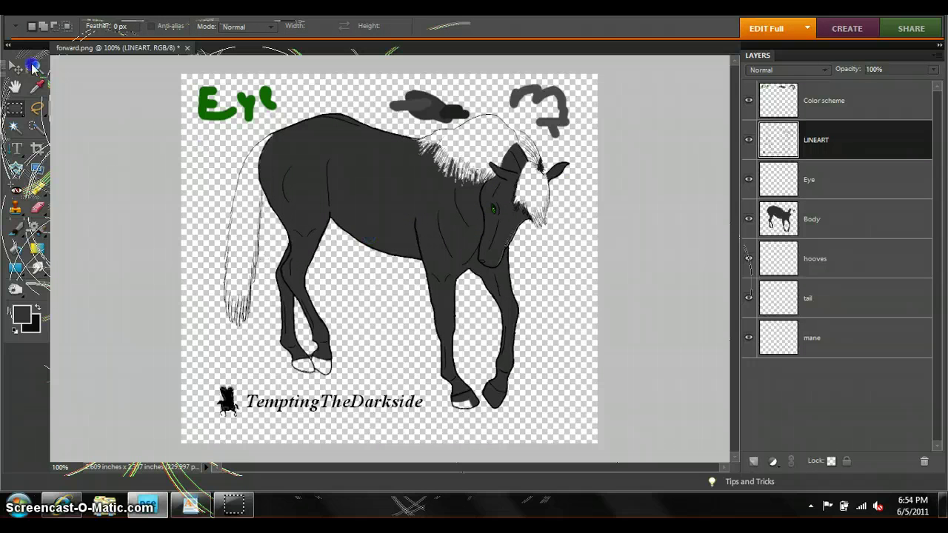
pyautogui.click(34, 66)
pyautogui.moveTo(553, 275); pyautogui.dragTo(491, 296)
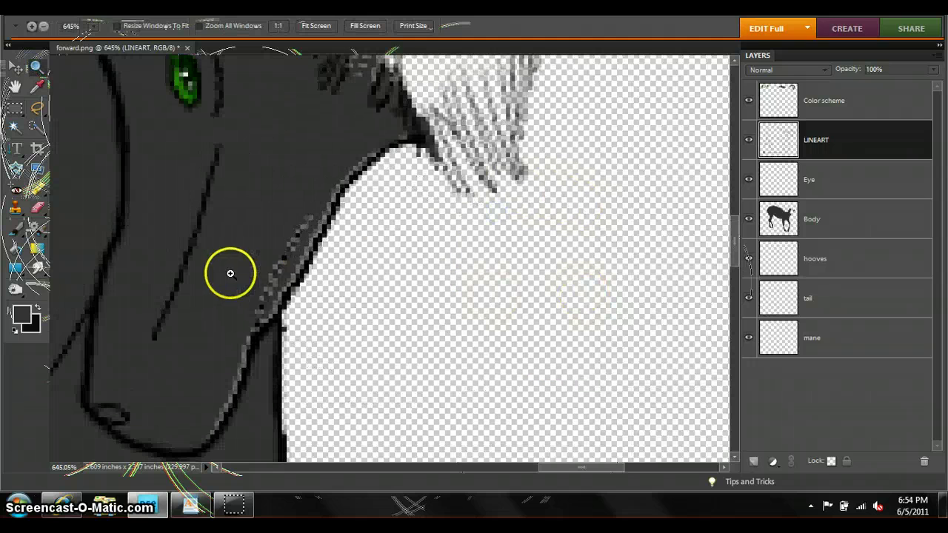
# - On the Body layer, enlarge the brush and paint gray along the neck edge
pyautogui.click(821, 224)
pyautogui.click(18, 229)
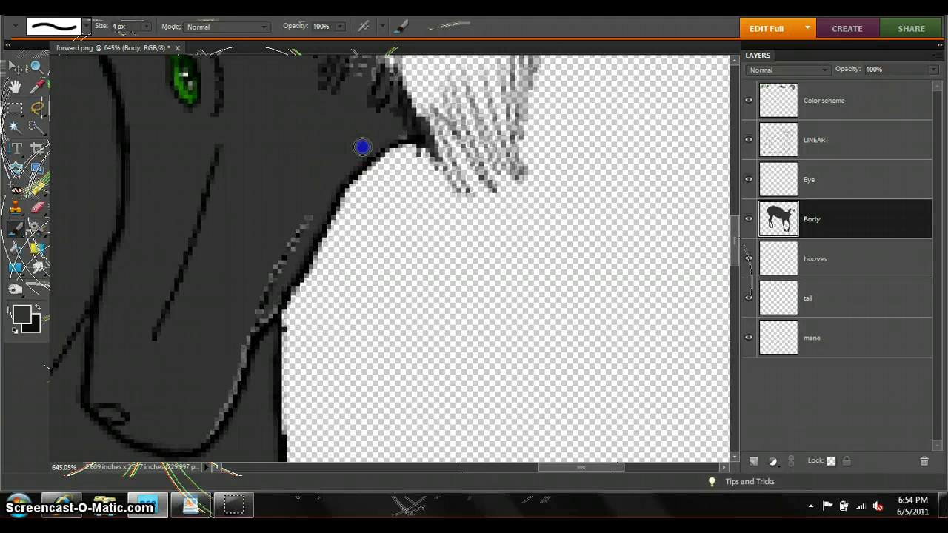
pyautogui.click(146, 30)
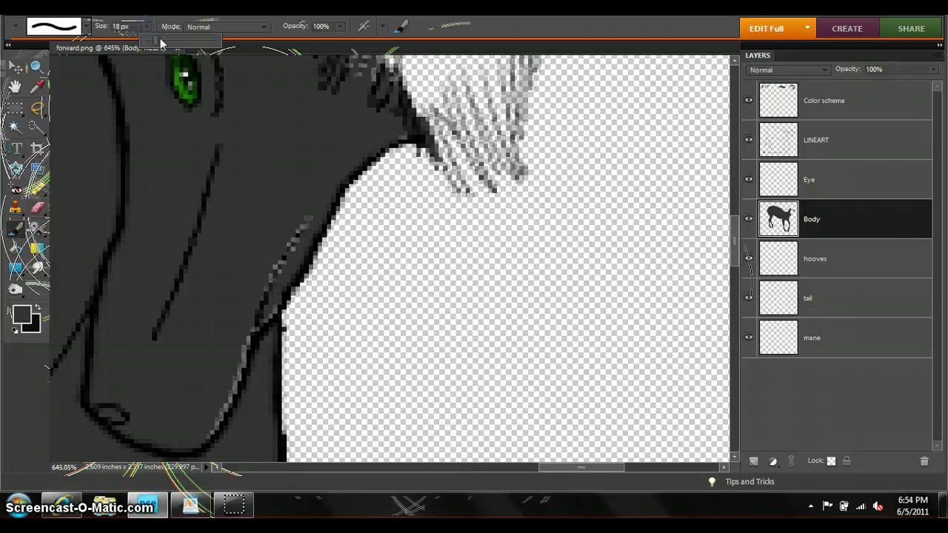
pyautogui.moveTo(161, 43); pyautogui.dragTo(166, 43)
pyautogui.click(307, 250)
pyautogui.scroll(-2, 229, 318)
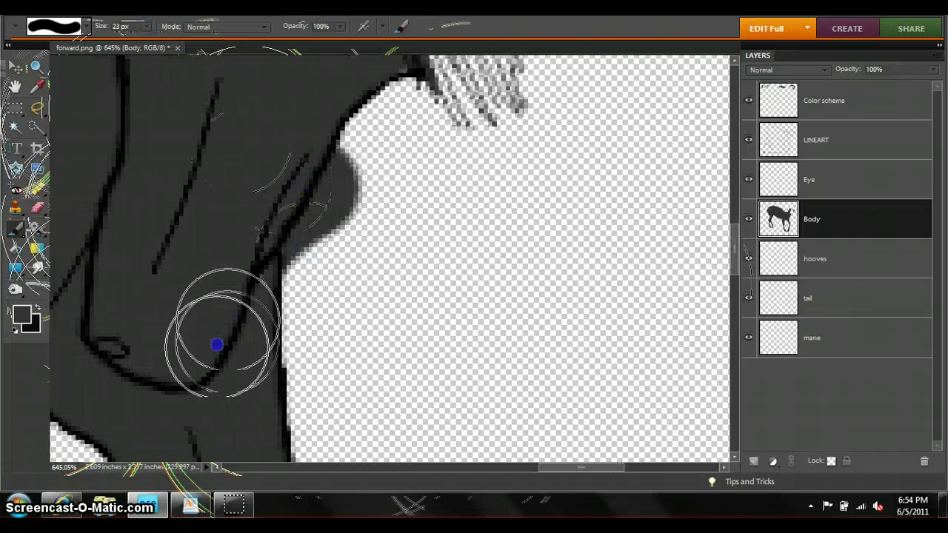
pyautogui.scroll(2, 229, 318)
pyautogui.moveTo(395, 148); pyautogui.dragTo(368, 131)
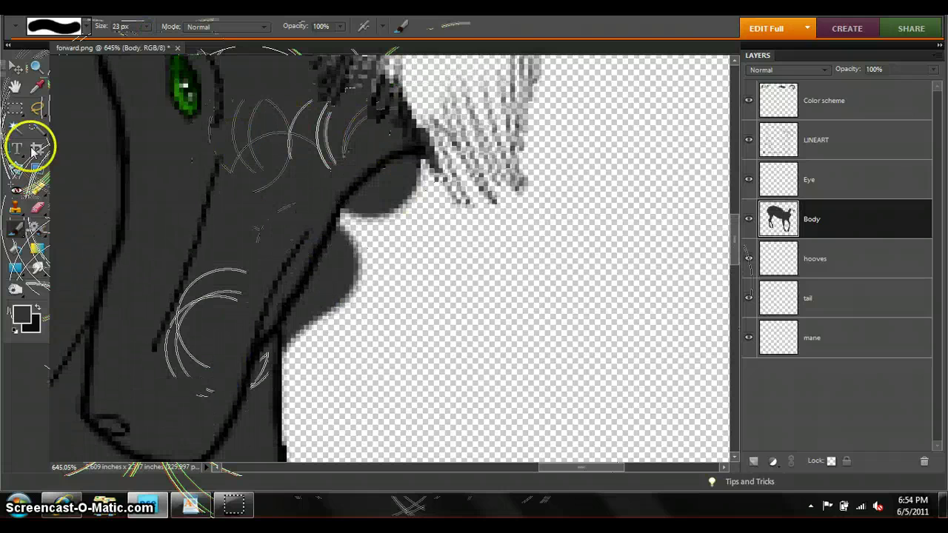
# - Erase the stray dark bulge outside the neck line, undoing two bad strokes
pyautogui.click(38, 207)
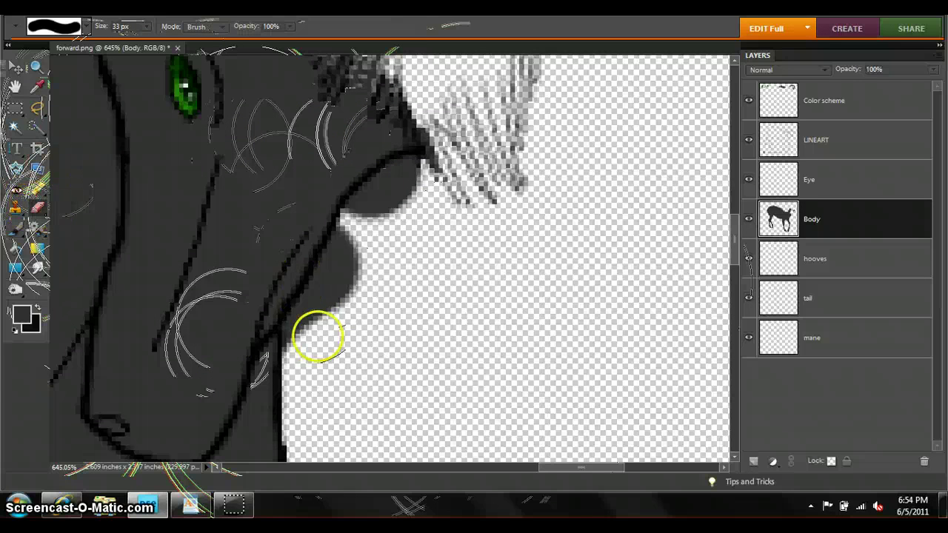
pyautogui.moveTo(352, 351); pyautogui.dragTo(420, 221)
pyautogui.hotkey('ctrl', 'z')
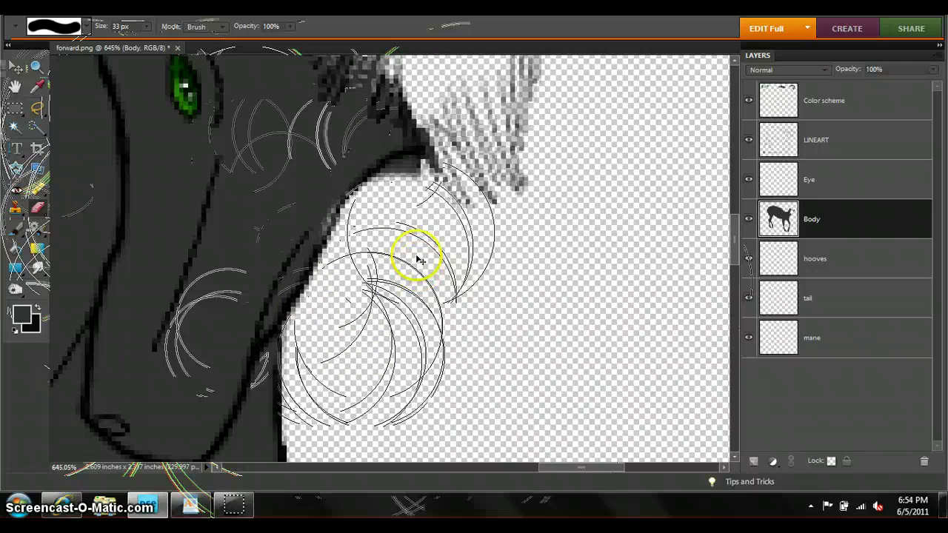
pyautogui.hotkey('ctrl', 'z')
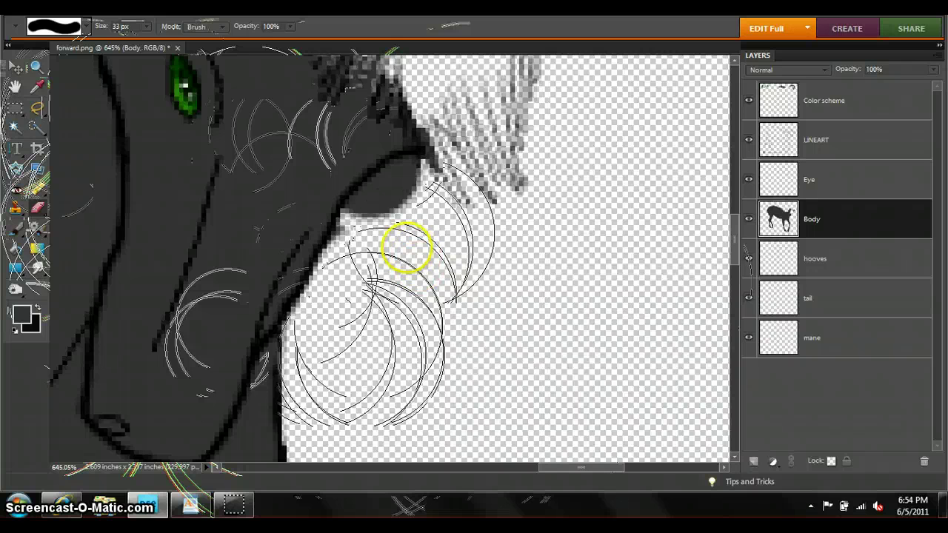
pyautogui.moveTo(406, 246); pyautogui.dragTo(393, 259)
pyautogui.moveTo(431, 227); pyautogui.dragTo(427, 225)
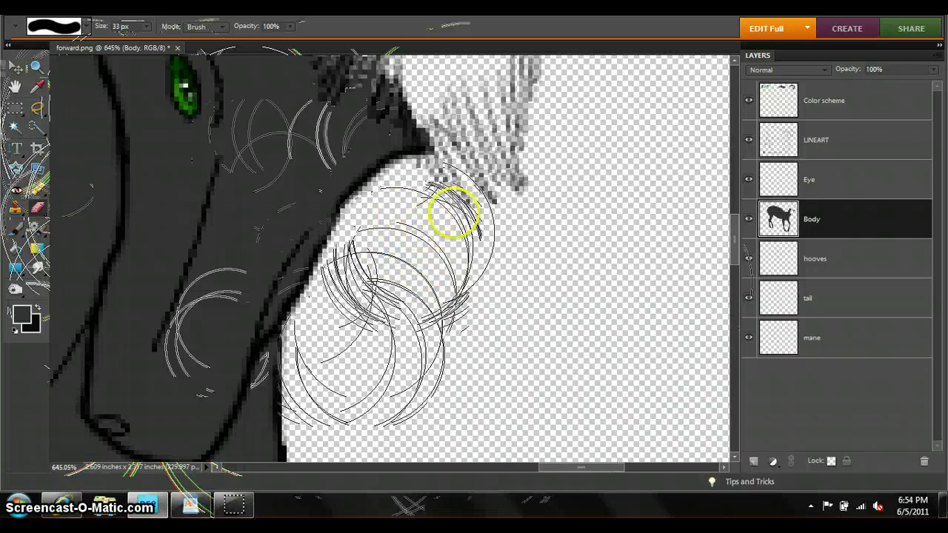
# - Repaint the front hoof area and add fine white hair strokes to the forelock
pyautogui.scroll(2, 474, 222)
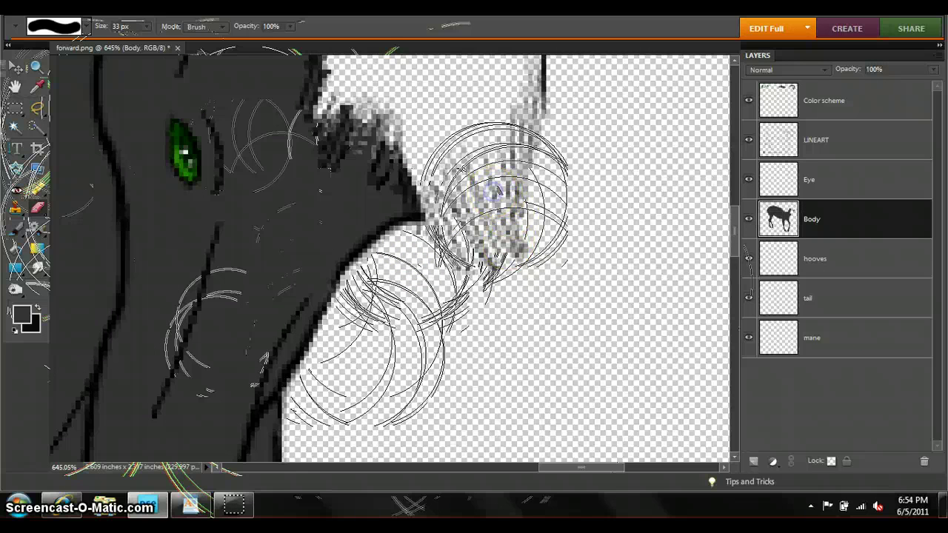
pyautogui.hotkey('ctrl', 'alt', '0')
pyautogui.hotkey('ctrl', '-')
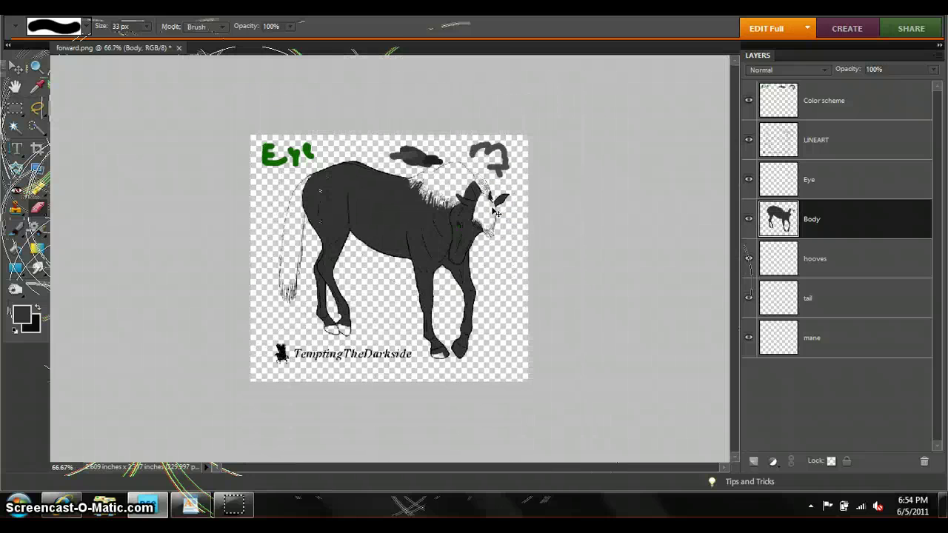
pyautogui.hotkey('ctrl', '+')
pyautogui.click(417, 403)
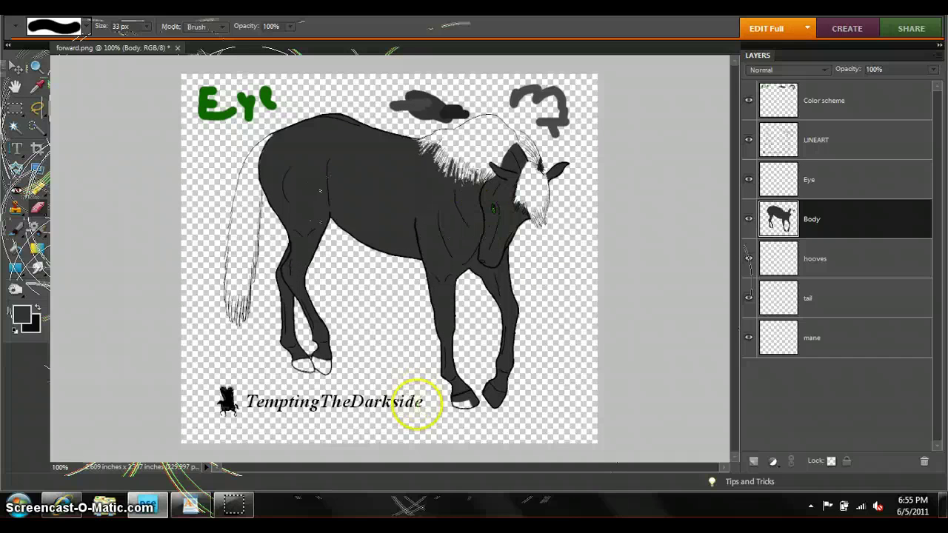
pyautogui.moveTo(455, 405); pyautogui.dragTo(467, 402)
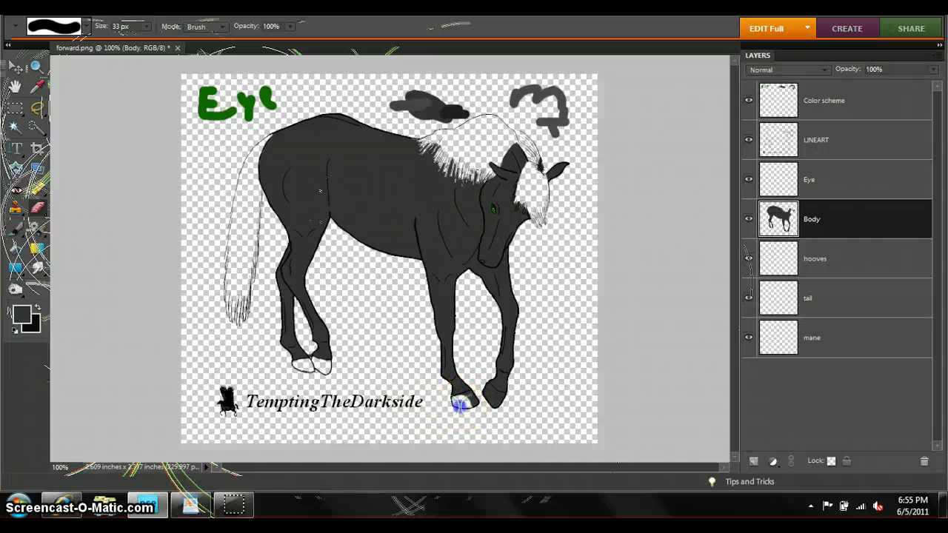
pyautogui.moveTo(469, 402); pyautogui.dragTo(474, 411)
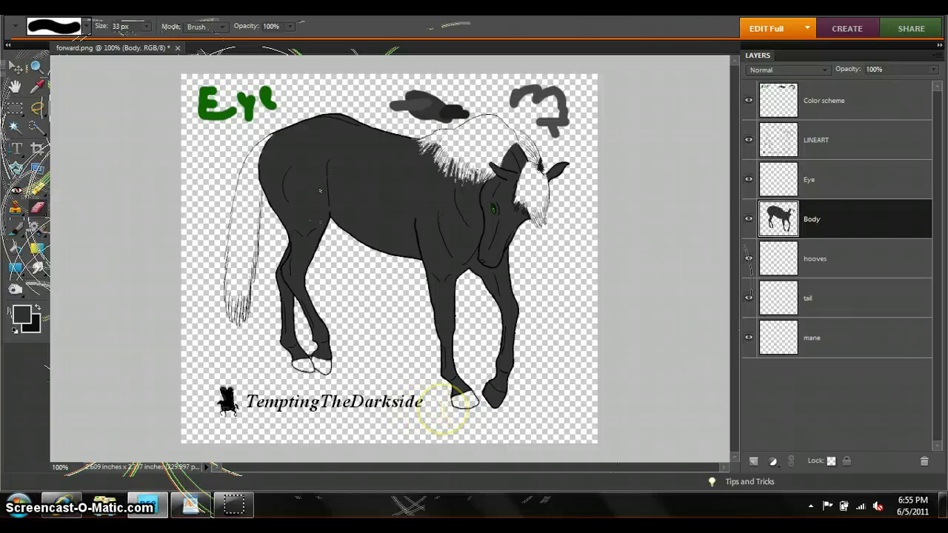
pyautogui.moveTo(551, 157); pyautogui.dragTo(537, 167)
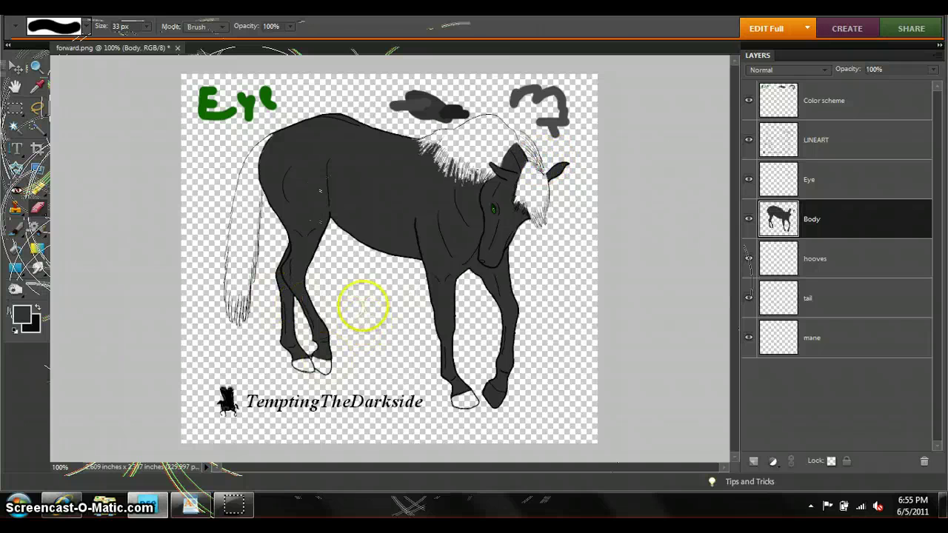
pyautogui.click(808, 111)
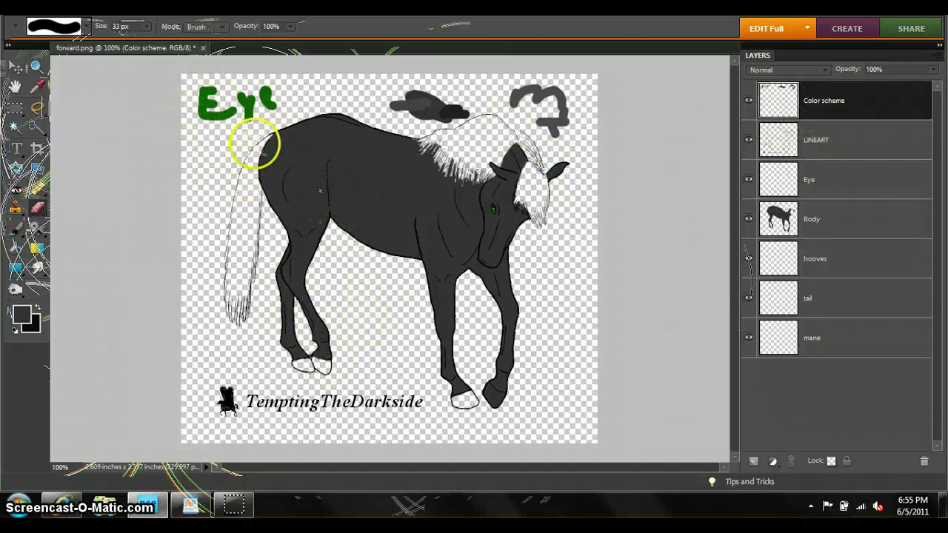
# - Set the foreground to gray #514c4c and brush it over the top-right swatch
pyautogui.click(37, 87)
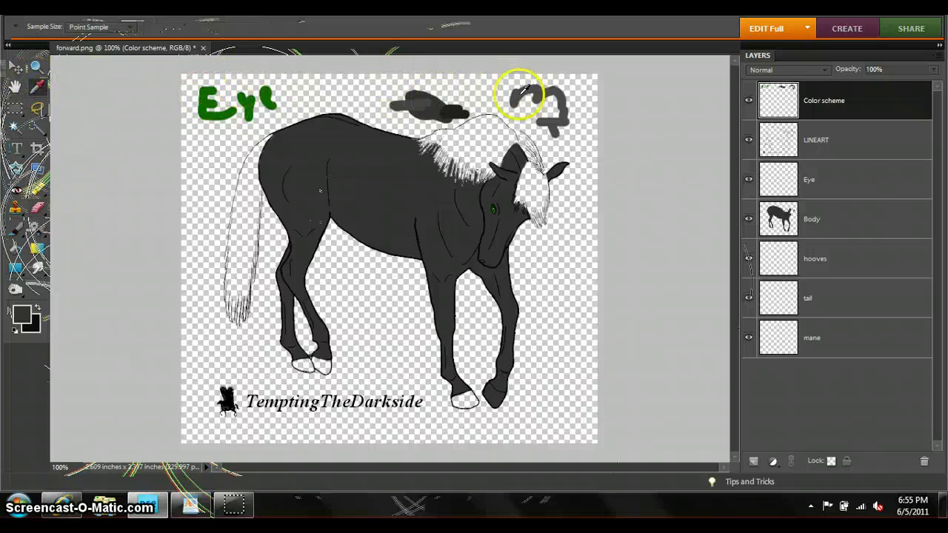
pyautogui.click(22, 314)
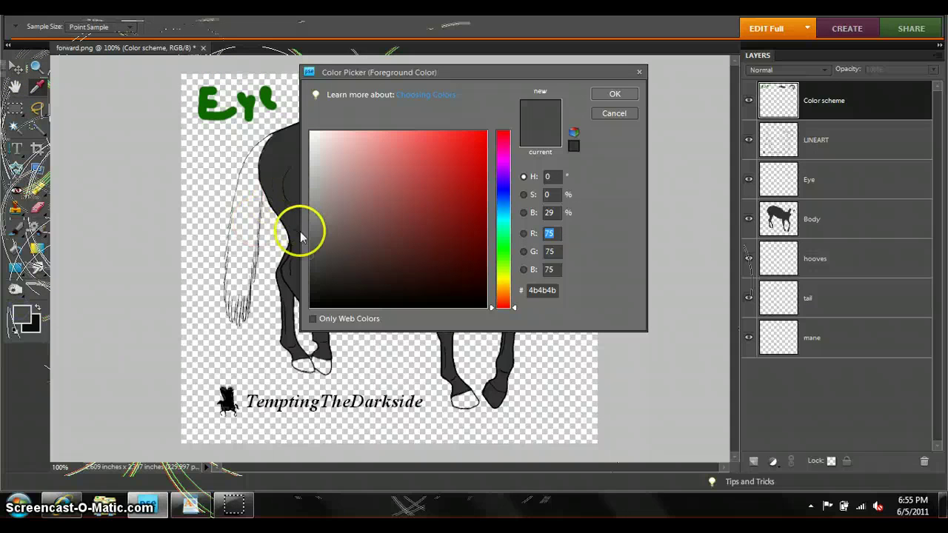
pyautogui.click(631, 92)
pyautogui.click(16, 230)
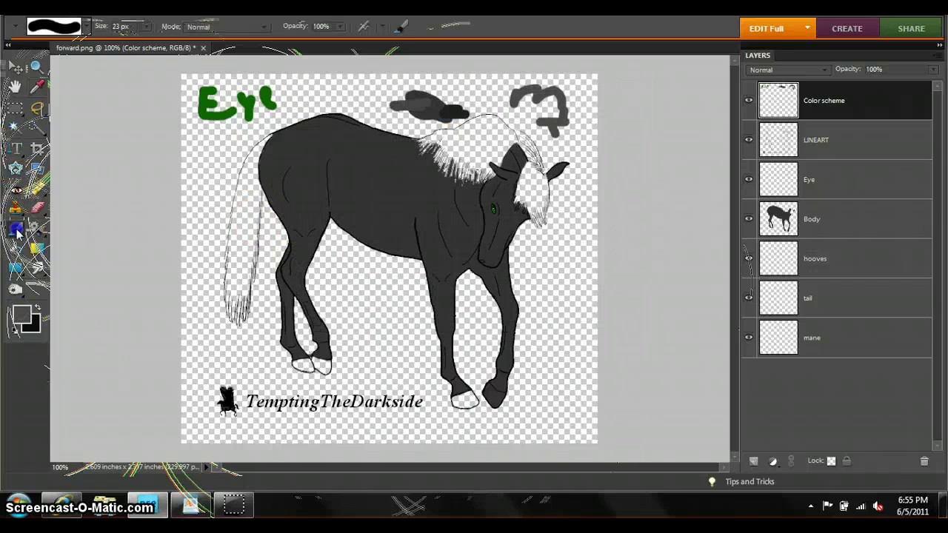
pyautogui.click(516, 90)
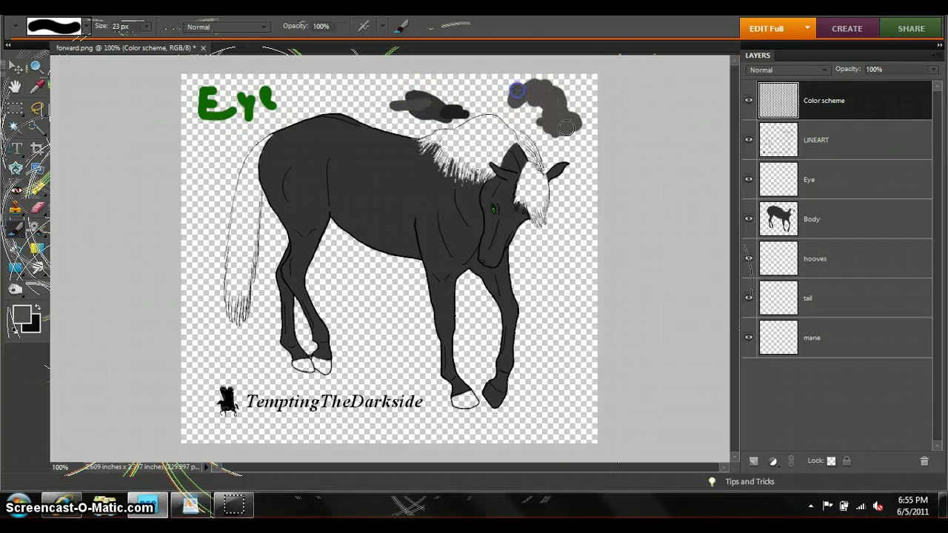
pyautogui.click(805, 143)
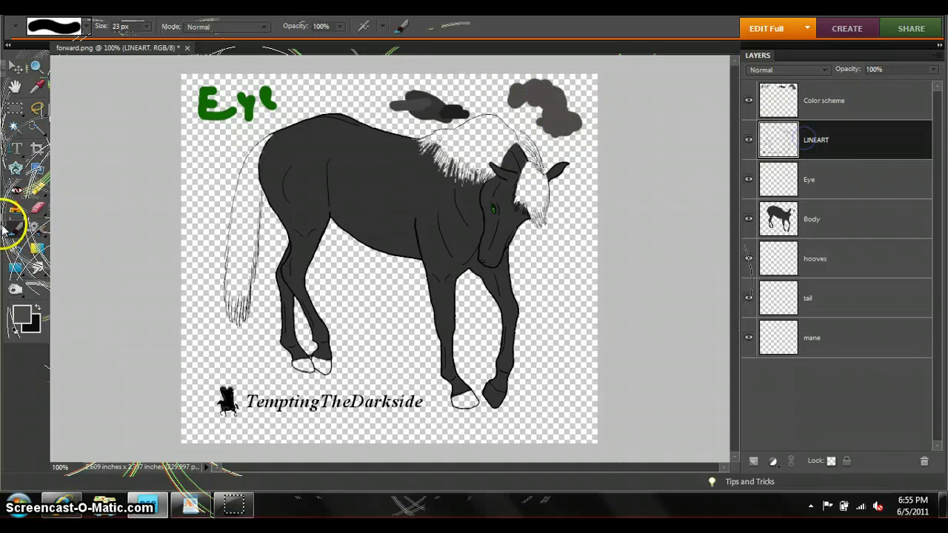
# - Magic Wand the transparent area around the horse and zoom closely on the tail edge
pyautogui.click(15, 127)
pyautogui.click(234, 233)
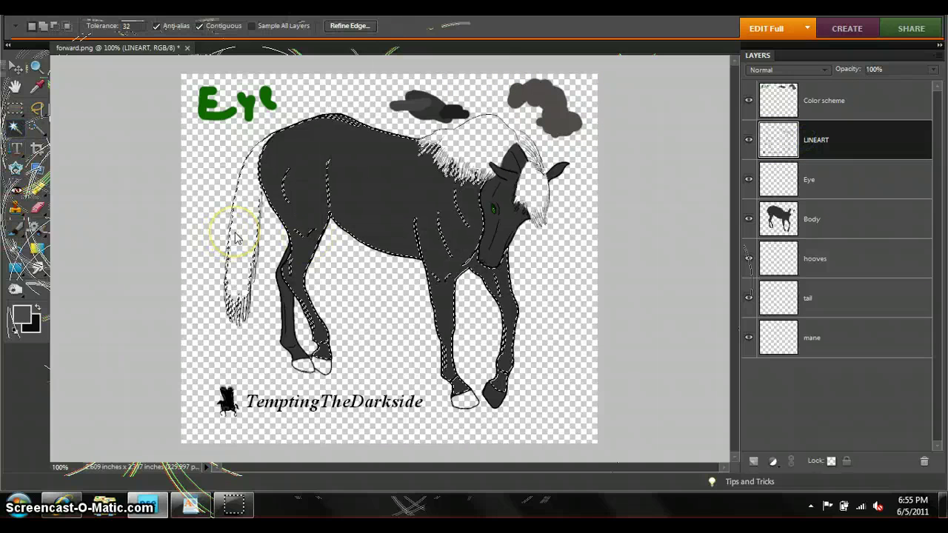
pyautogui.click(36, 66)
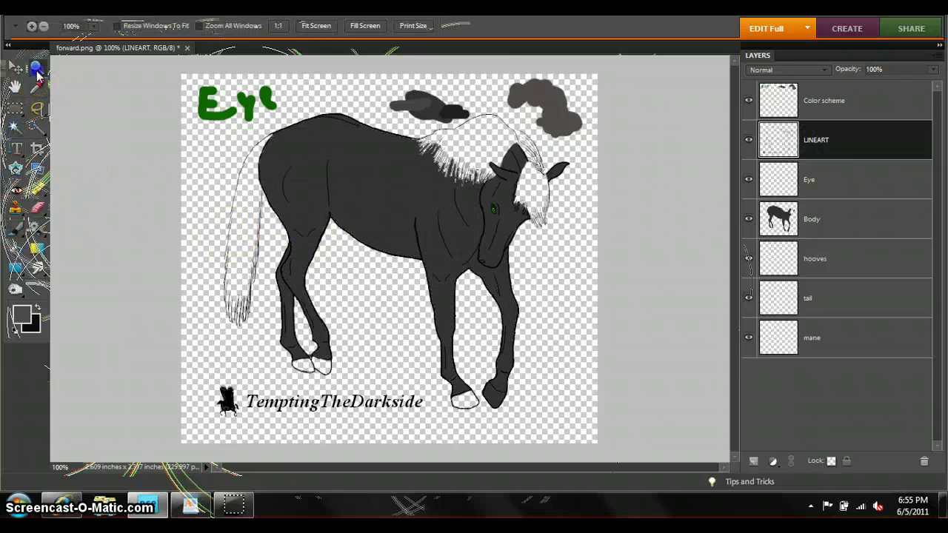
pyautogui.moveTo(252, 188); pyautogui.dragTo(265, 205)
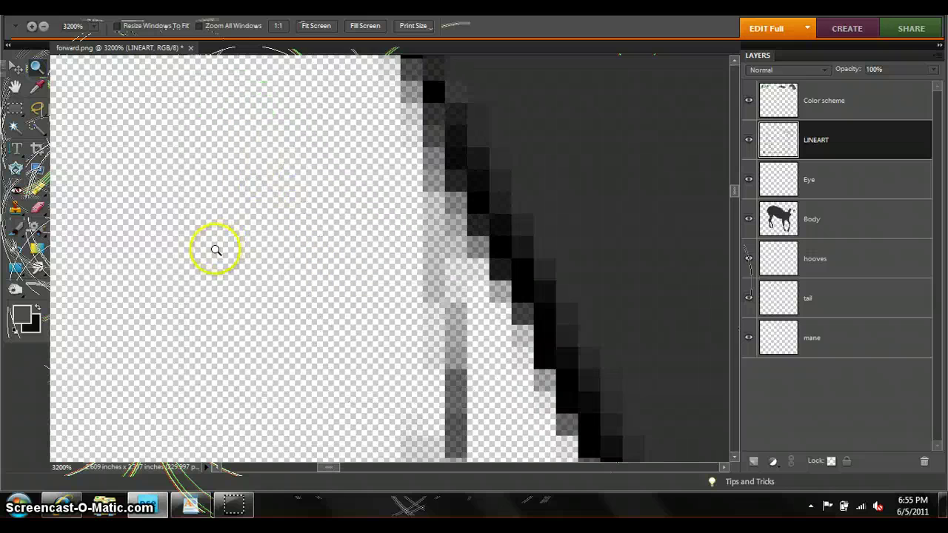
# - Touch up the line art with thin 1 px strokes, undoing an accidental large dab
pyautogui.click(14, 261)
pyautogui.click(463, 239)
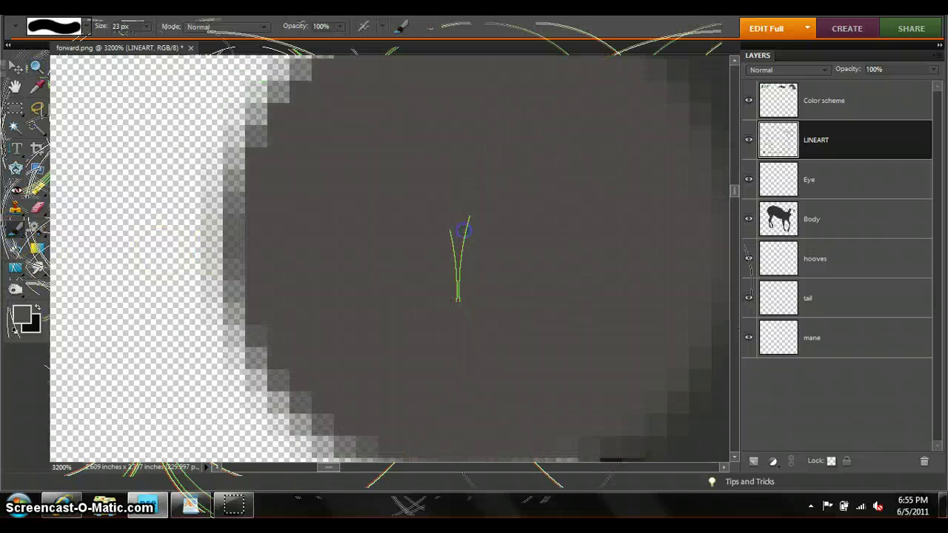
pyautogui.hotkey('ctrl', 'z')
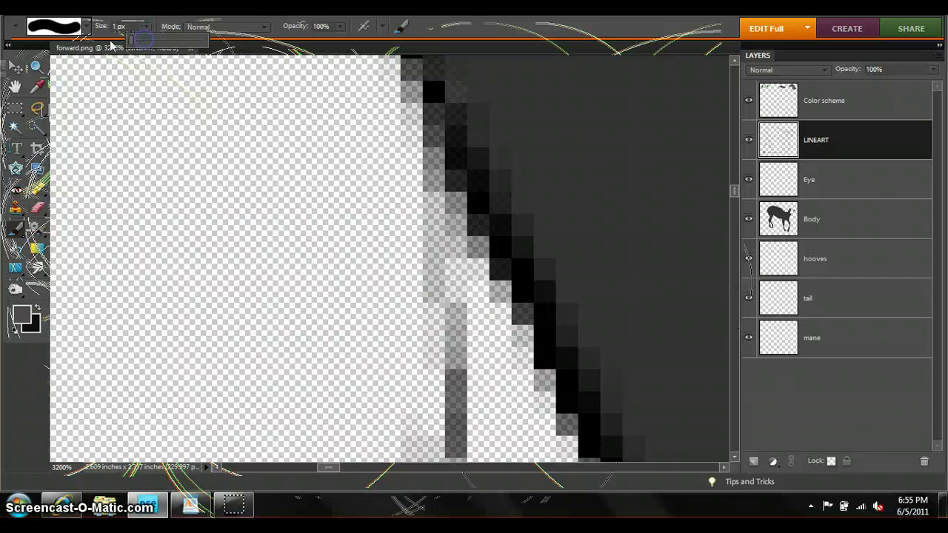
pyautogui.moveTo(450, 214); pyautogui.dragTo(455, 340)
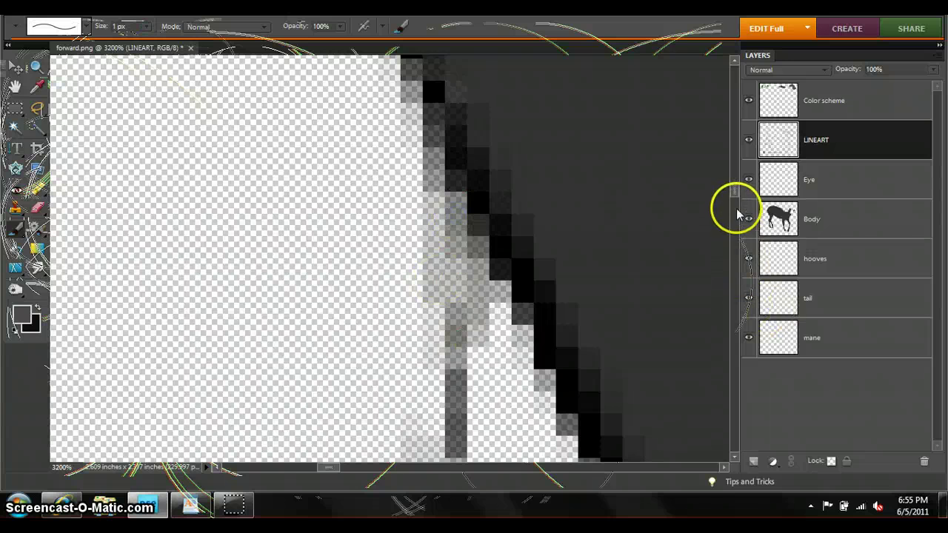
pyautogui.moveTo(731, 209); pyautogui.dragTo(735, 129)
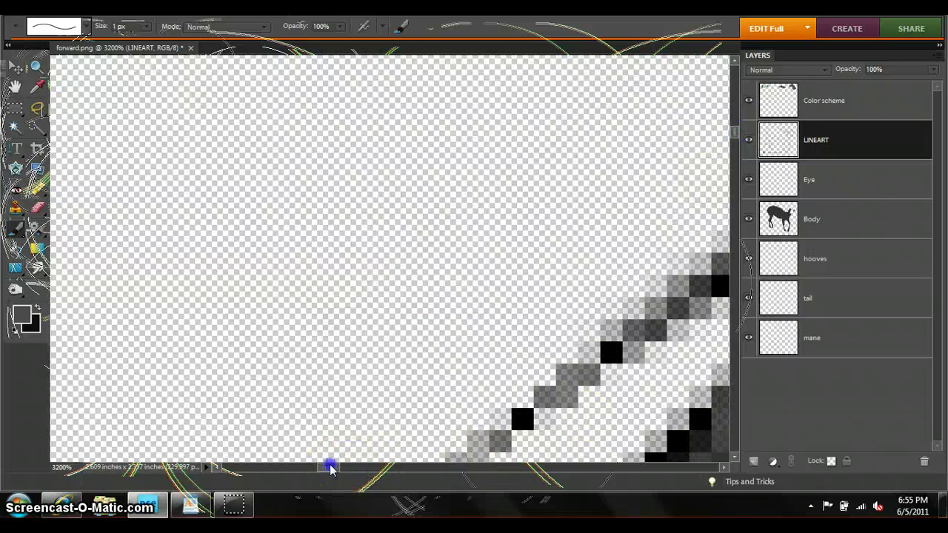
pyautogui.moveTo(330, 468); pyautogui.dragTo(374, 471)
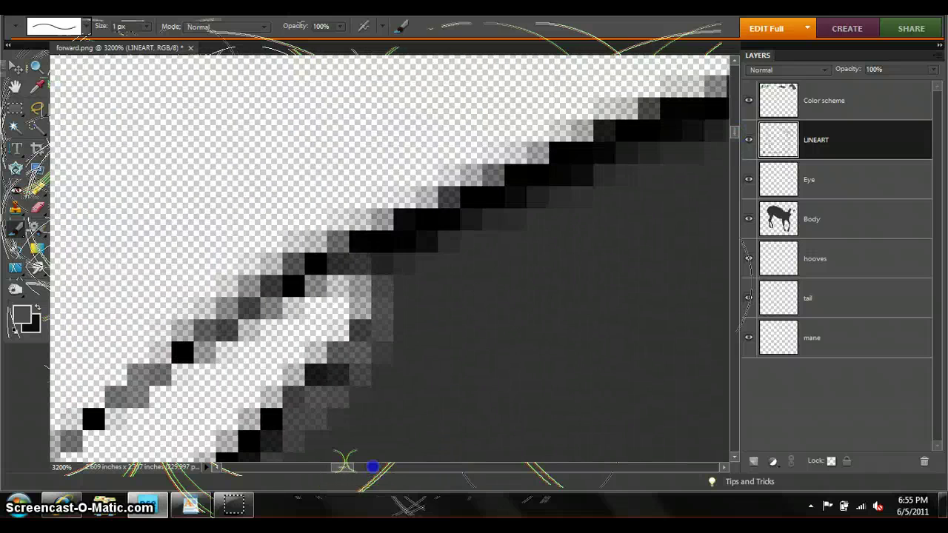
pyautogui.click(358, 255)
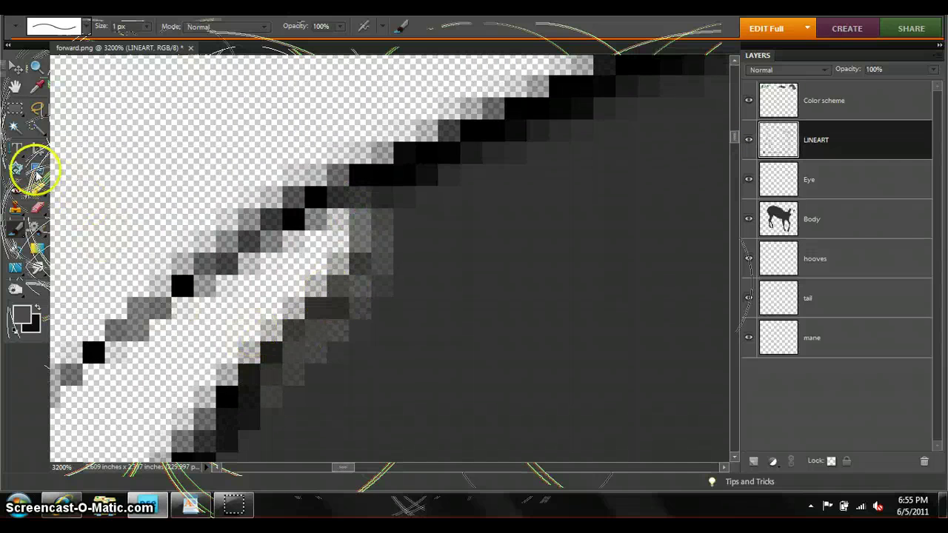
# - Magic Wand the white tail interior and zoom in on the tail and hindquarters
pyautogui.click(15, 128)
pyautogui.click(203, 308)
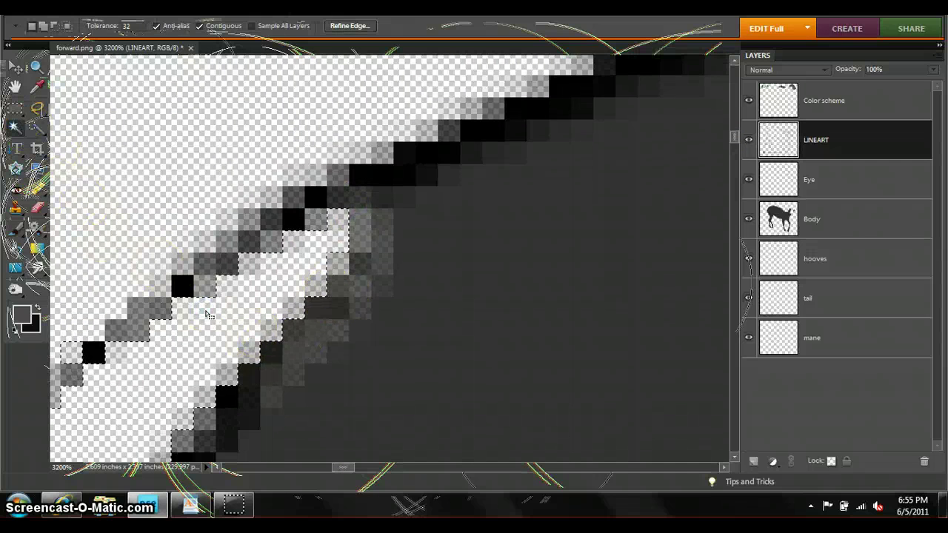
pyautogui.hotkey('ctrl', '-')
pyautogui.hotkey('ctrl', '-')
pyautogui.hotkey('ctrl', '-')
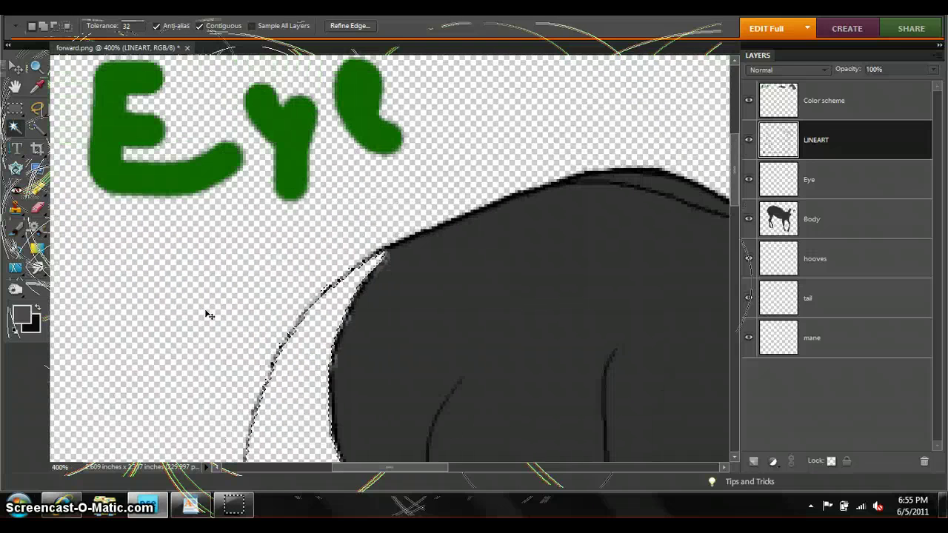
pyautogui.hotkey('ctrl', '-')
pyautogui.scroll(-3, 306, 444)
pyautogui.scroll(-2, 296, 415)
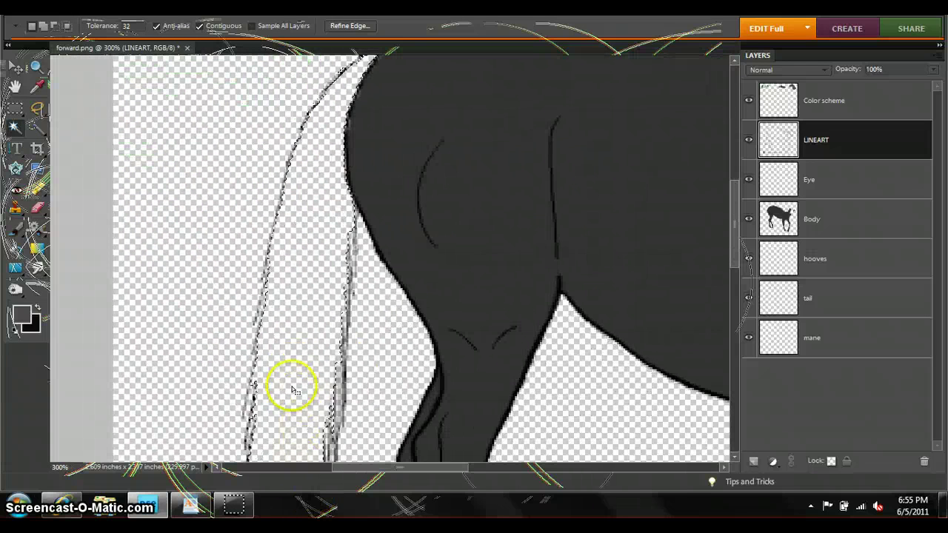
pyautogui.click(34, 66)
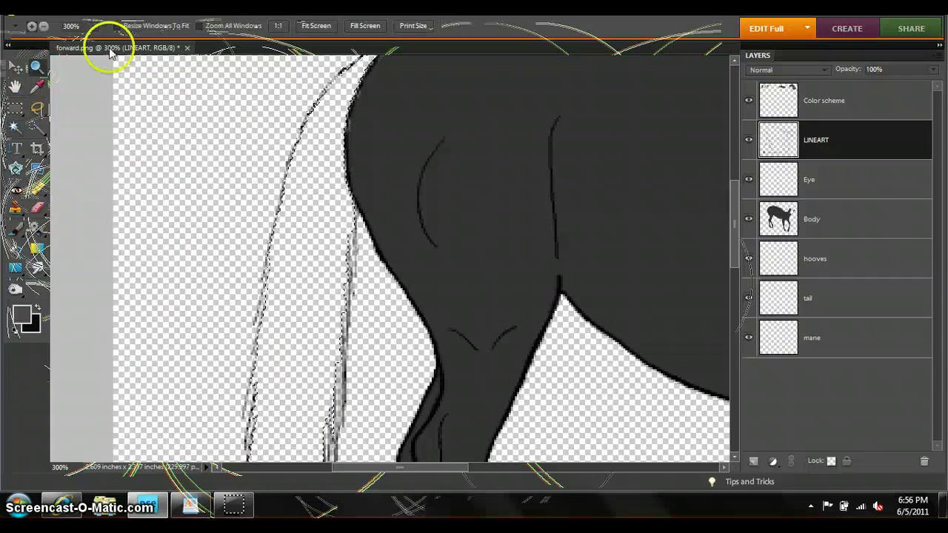
pyautogui.click(274, 24)
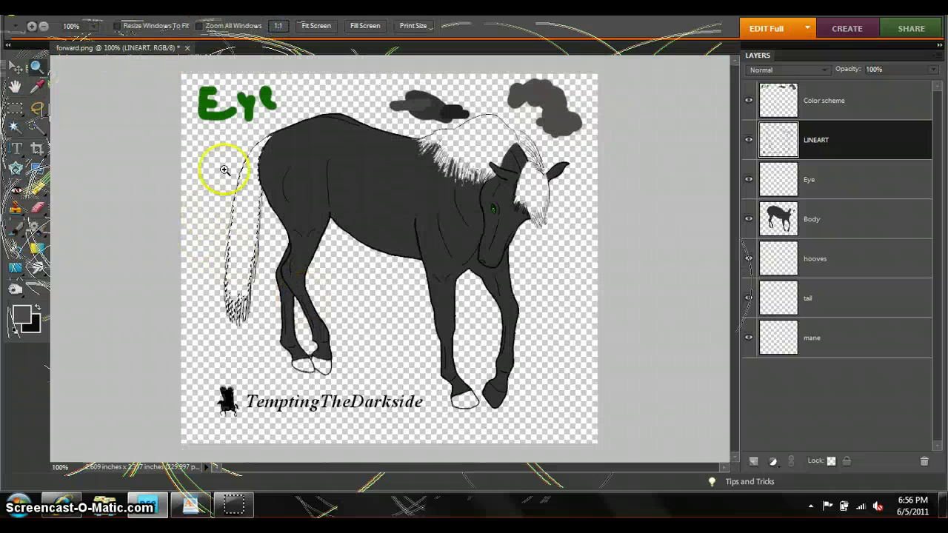
pyautogui.moveTo(201, 116); pyautogui.dragTo(307, 334)
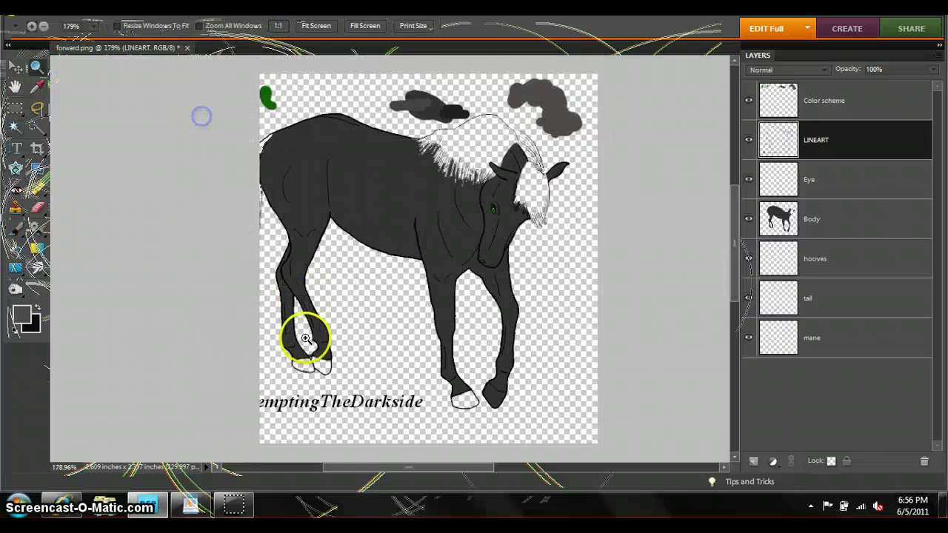
pyautogui.click(16, 228)
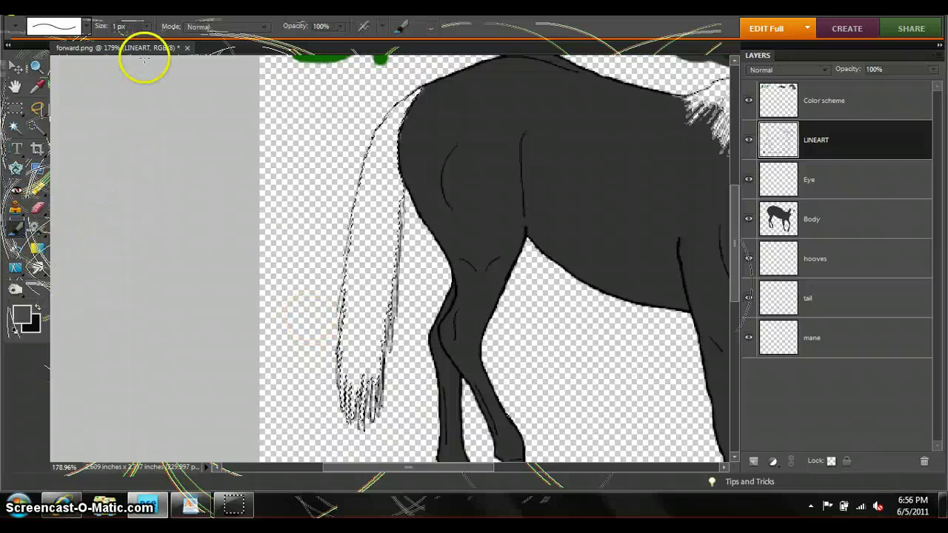
# - Set the brush to 79 px and try grey fills in the tail, undoing the one on LINEART
pyautogui.moveTo(147, 27); pyautogui.dragTo(156, 37)
pyautogui.click(406, 111)
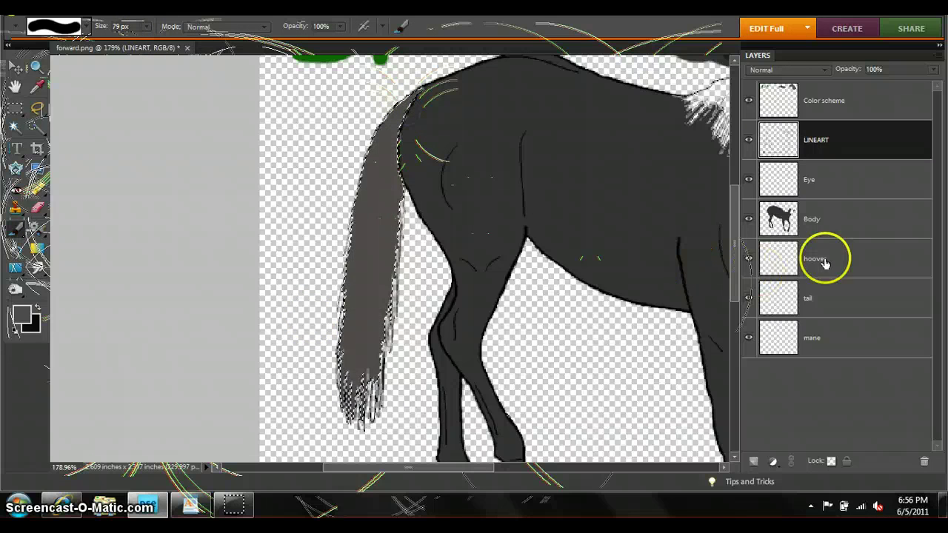
pyautogui.hotkey('ctrl', 'z')
pyautogui.click(810, 220)
pyautogui.click(391, 101)
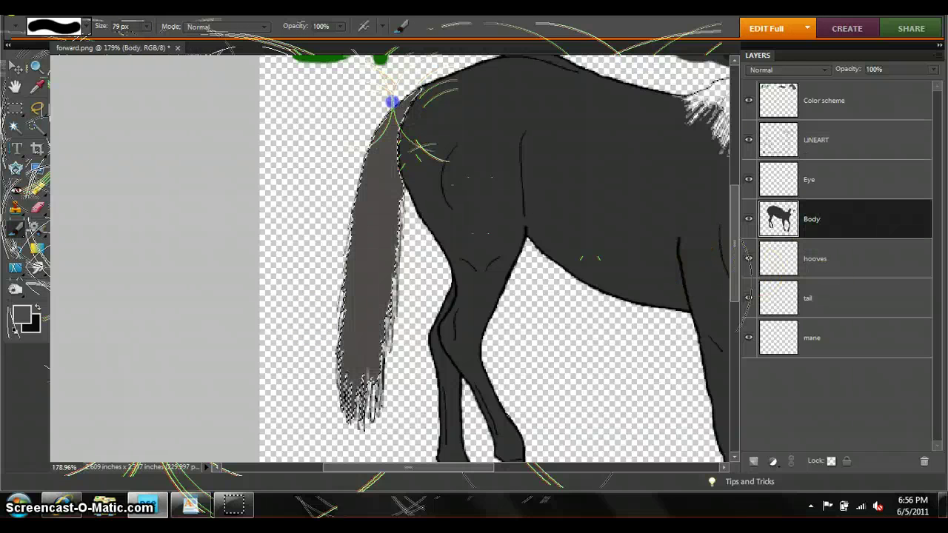
# - Magic Wand the horse's body, invert the selection, and cycle through the layers
pyautogui.click(18, 103)
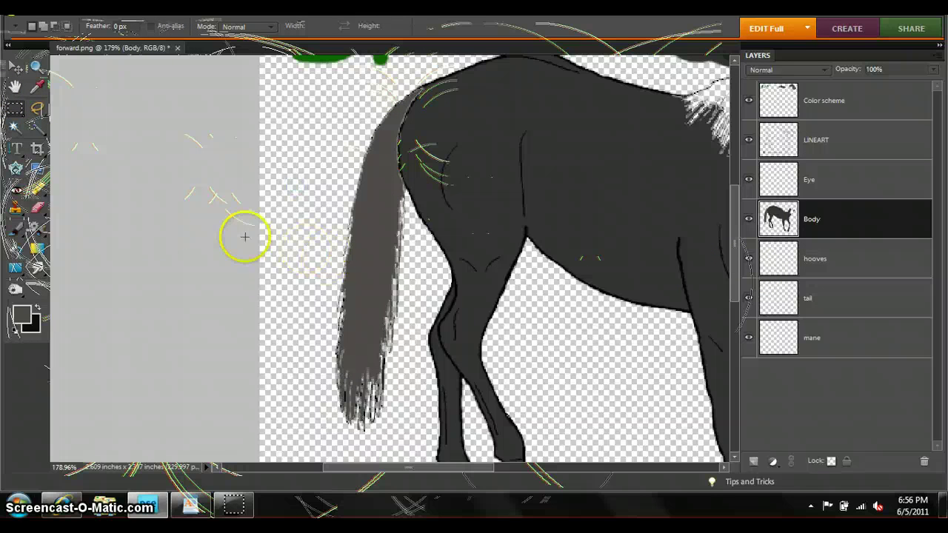
pyautogui.click(15, 126)
pyautogui.click(311, 267)
pyautogui.rightClick(312, 268)
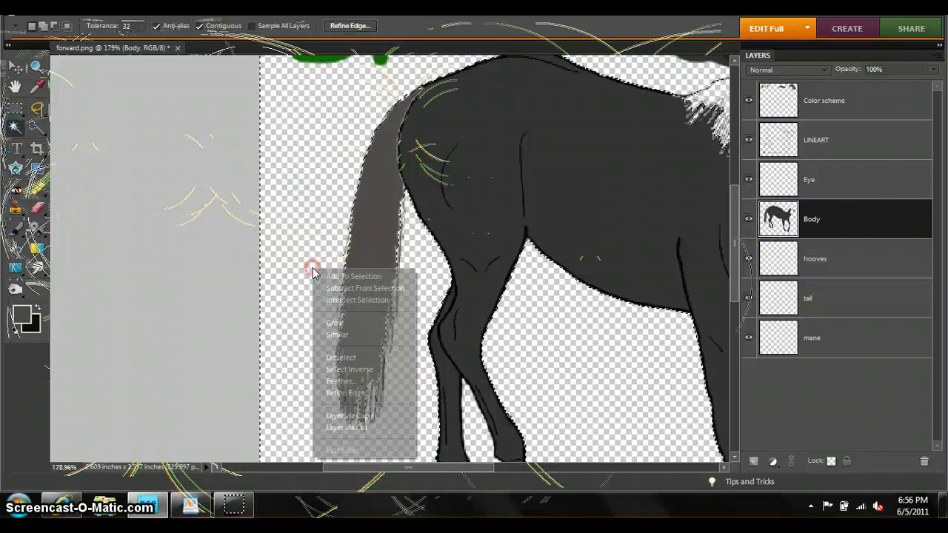
pyautogui.click(350, 368)
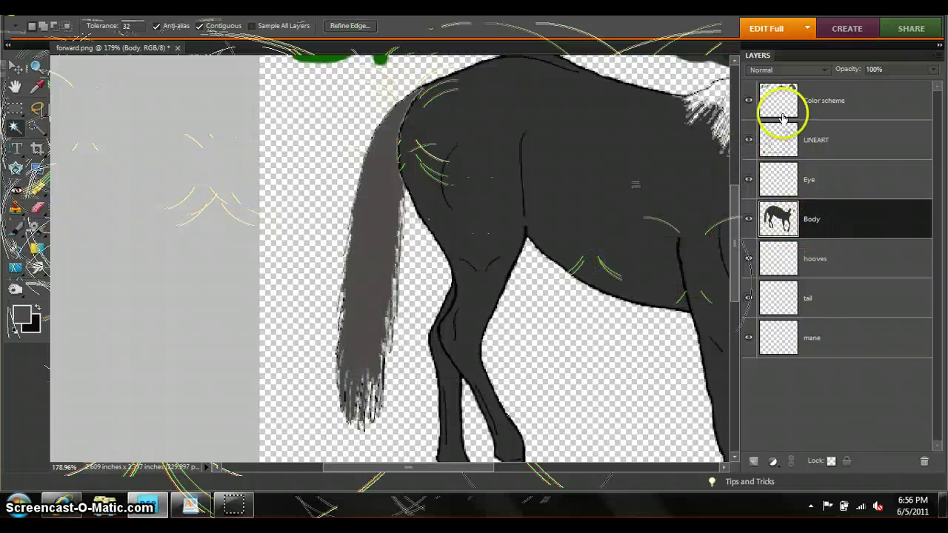
pyautogui.click(782, 125)
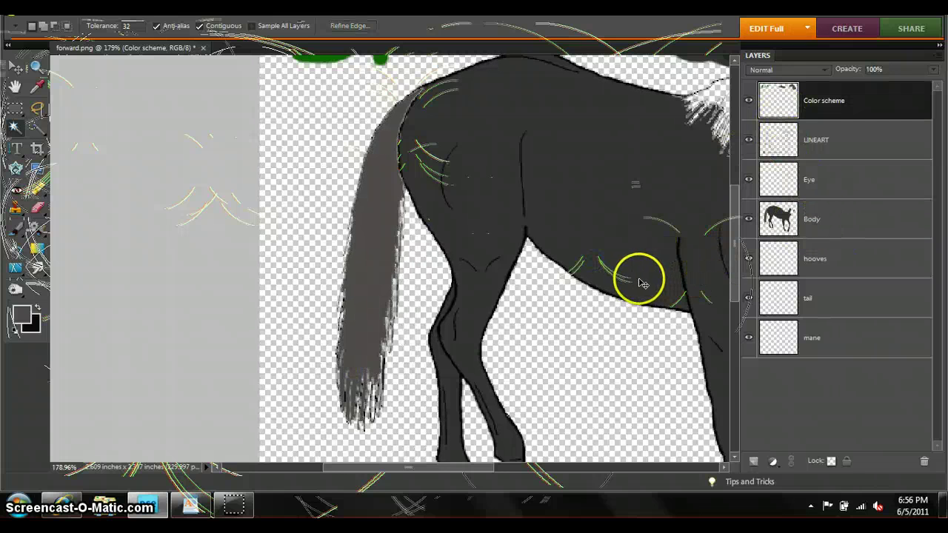
pyautogui.keyDown('ctrl'); pyautogui.click(636, 279); pyautogui.keyUp('ctrl')
pyautogui.keyDown('ctrl'); pyautogui.click(614, 265); pyautogui.keyUp('ctrl')
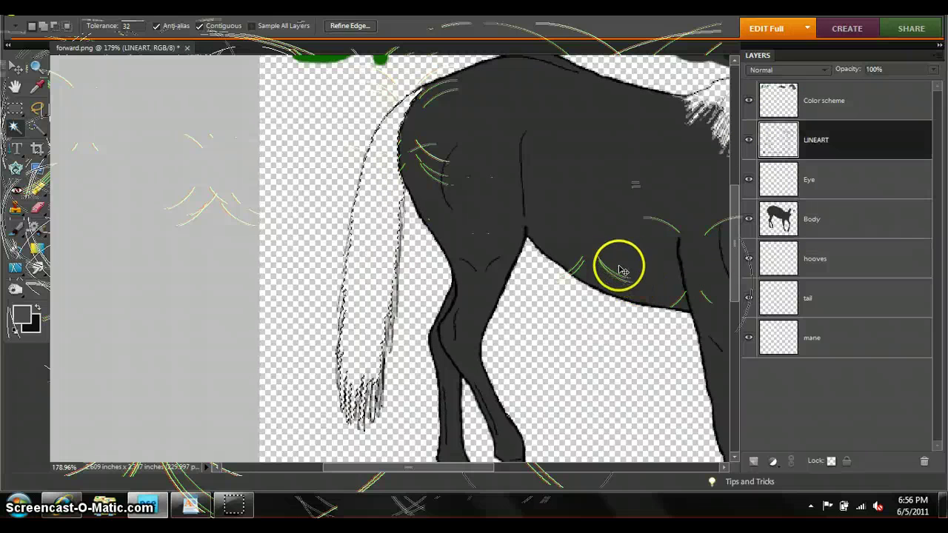
# - Invert again, subtract the body from the selection, and choose the tail layer
pyautogui.rightClick(317, 205)
pyautogui.click(383, 306)
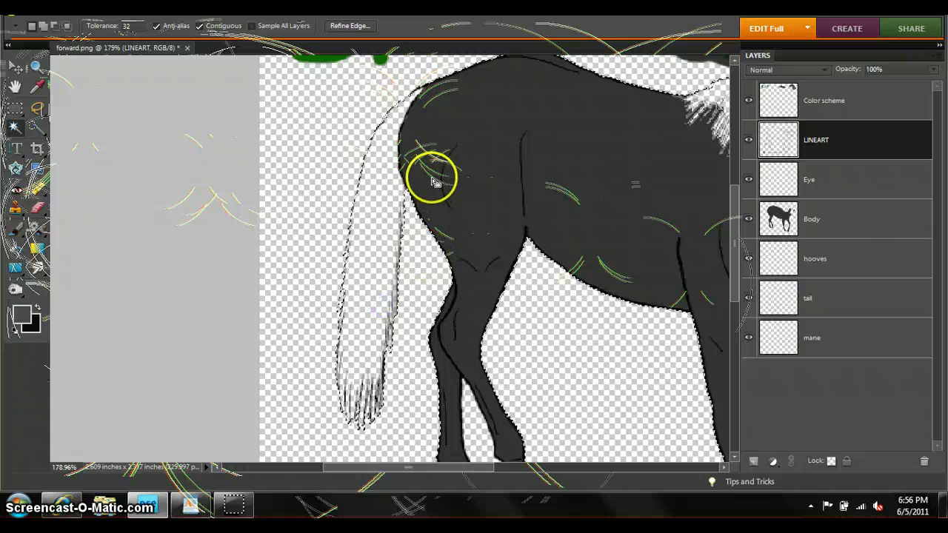
pyautogui.click(809, 222)
pyautogui.rightClick(471, 120)
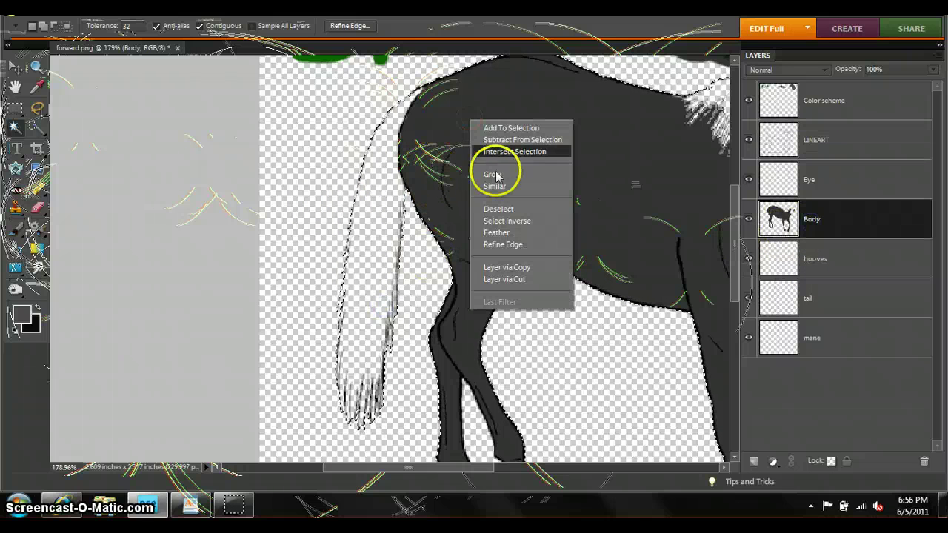
pyautogui.click(518, 139)
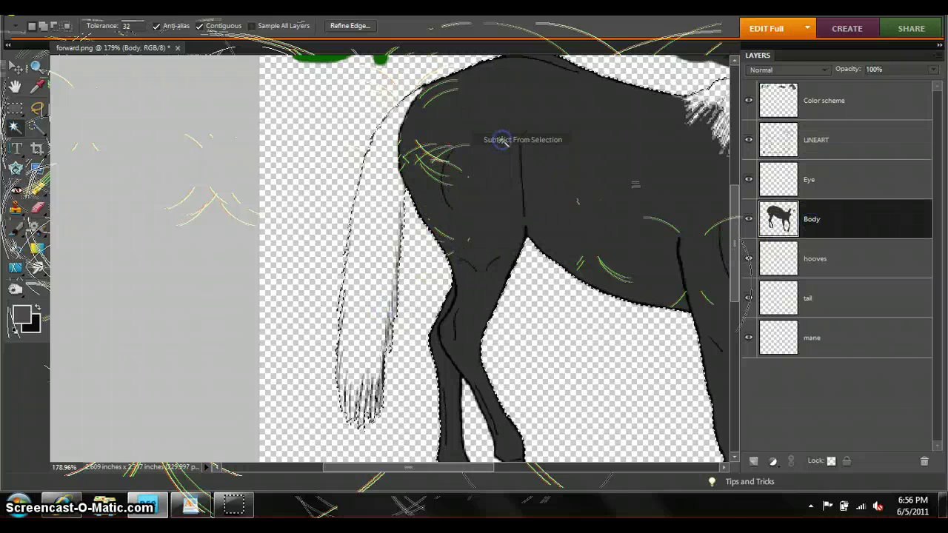
pyautogui.click(553, 179)
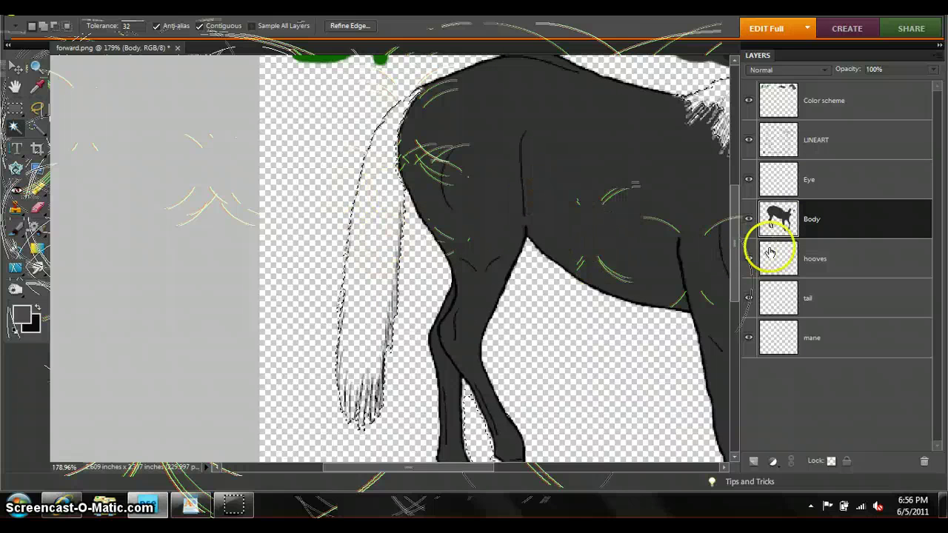
pyautogui.click(806, 304)
pyautogui.click(16, 228)
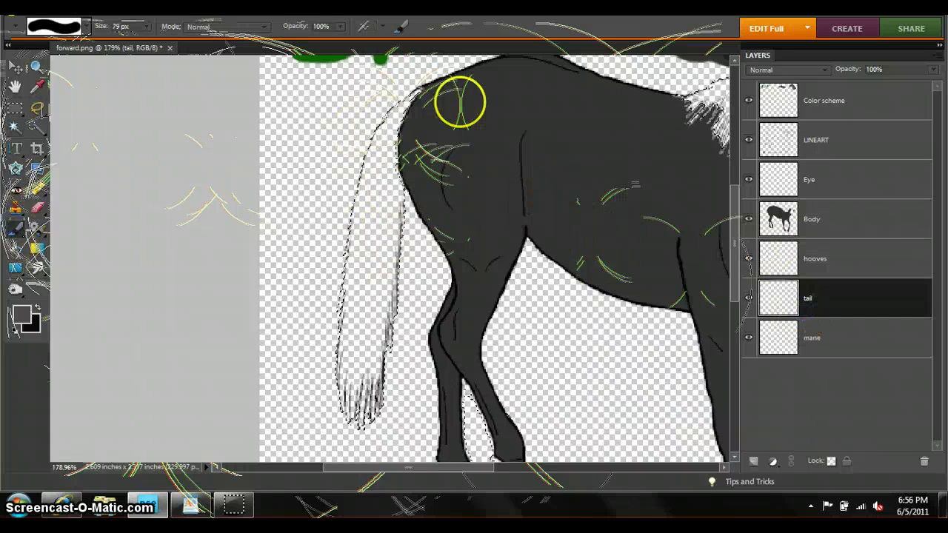
# - Paint the selected tail dark grey at 79 px, up to the rump
pyautogui.moveTo(459, 100); pyautogui.dragTo(371, 385)
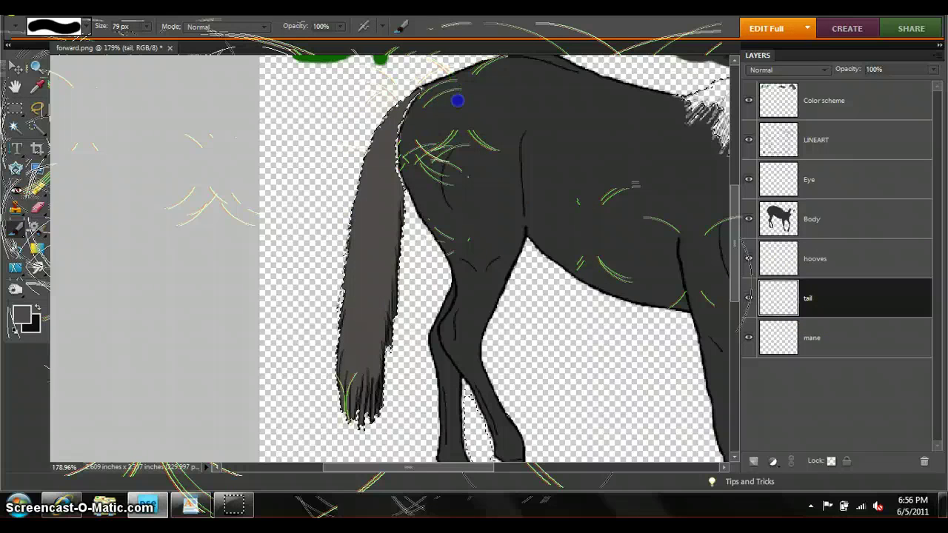
pyautogui.click(16, 108)
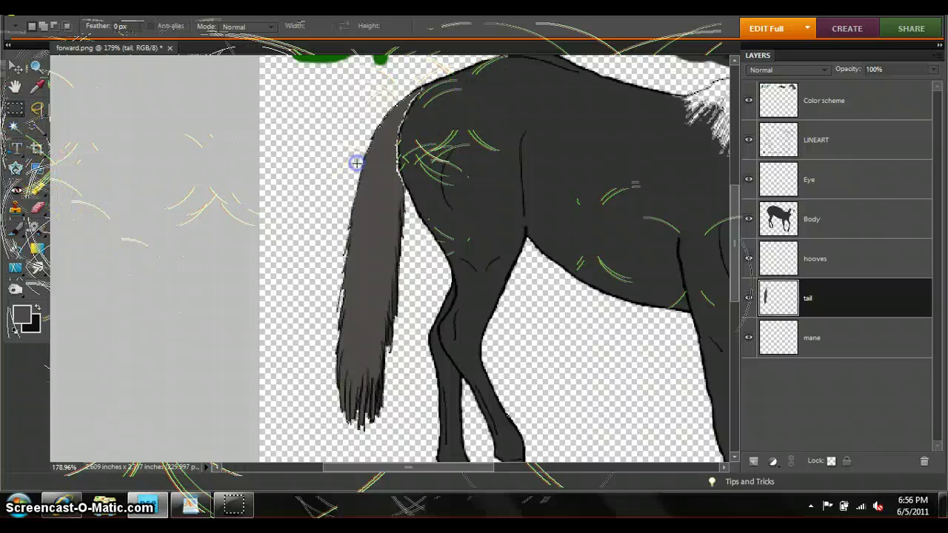
pyautogui.scroll(2, 356, 163)
pyautogui.click(37, 227)
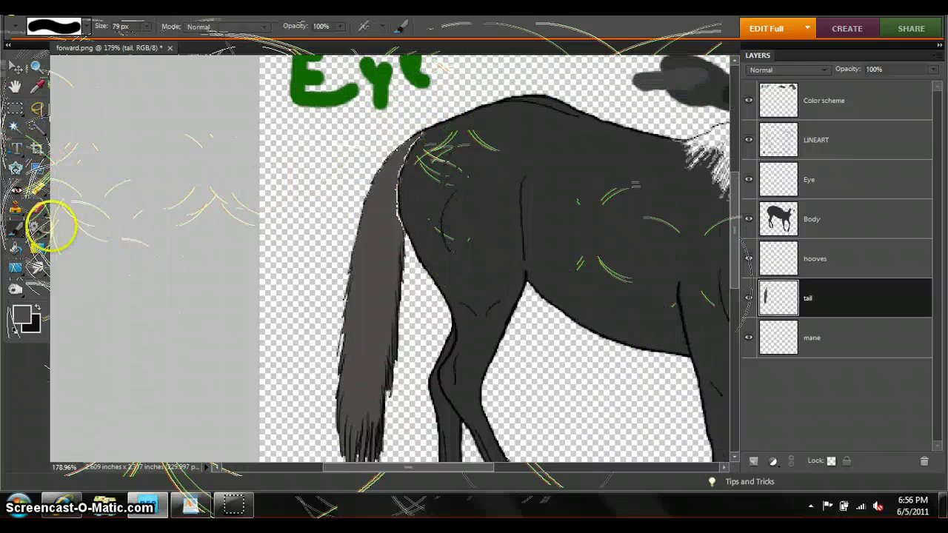
pyautogui.moveTo(434, 182)
pyautogui.mouseDown()
pyautogui.moveTo(440, 169)
pyautogui.moveTo(425, 201)
pyautogui.moveTo(433, 194)
pyautogui.mouseUp()
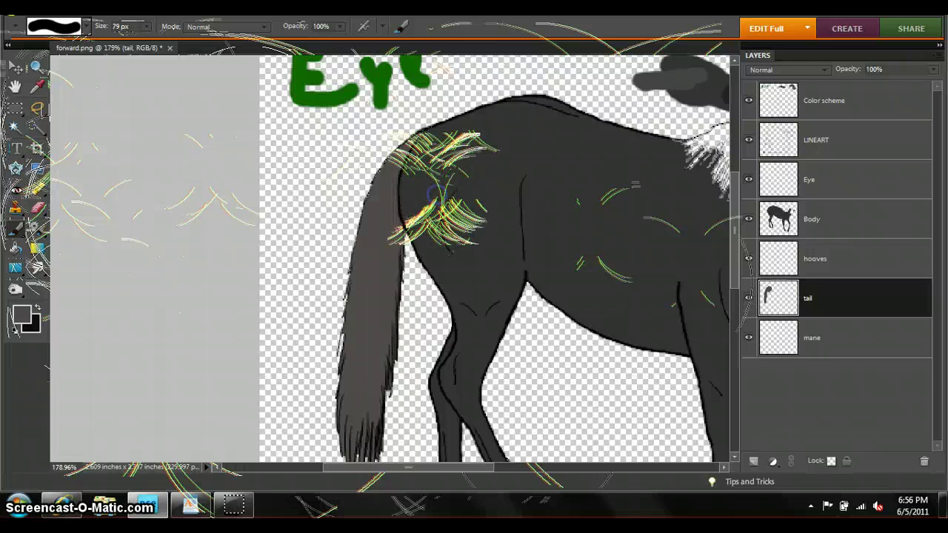